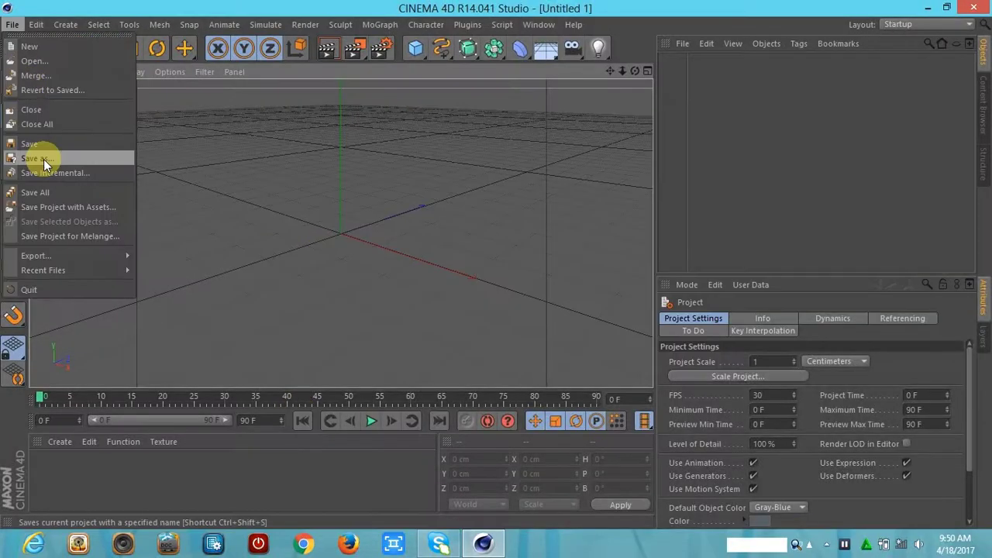
Step: Save the new empty scene under the file name basket
left_click(44, 159)
type("basket")
left_click(371, 341)
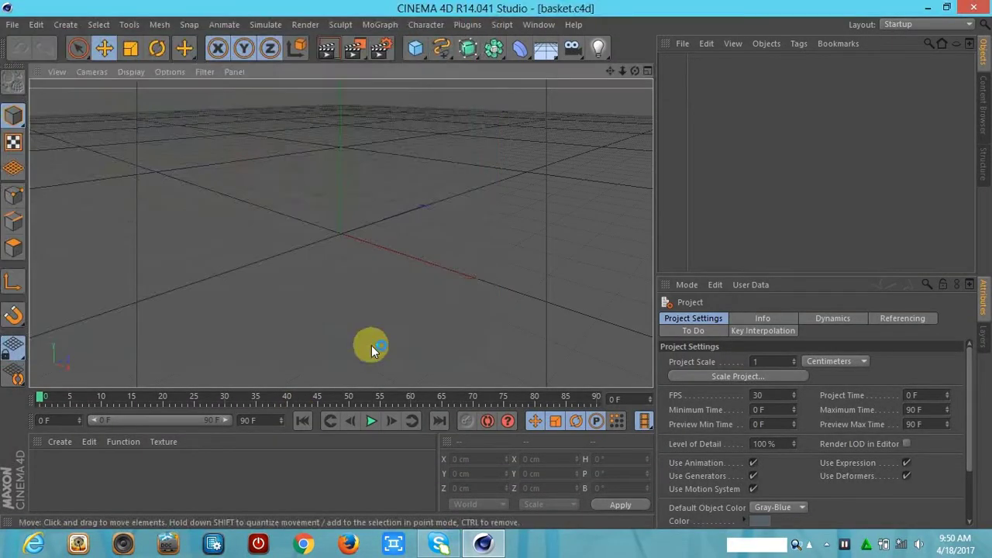
Step: Add a cylinder with 113 cm radius and 32 height segments, shown with mesh lines
left_click_drag(423, 60, 680, 73)
left_click_drag(788, 349, 789, 341)
left_click(749, 378)
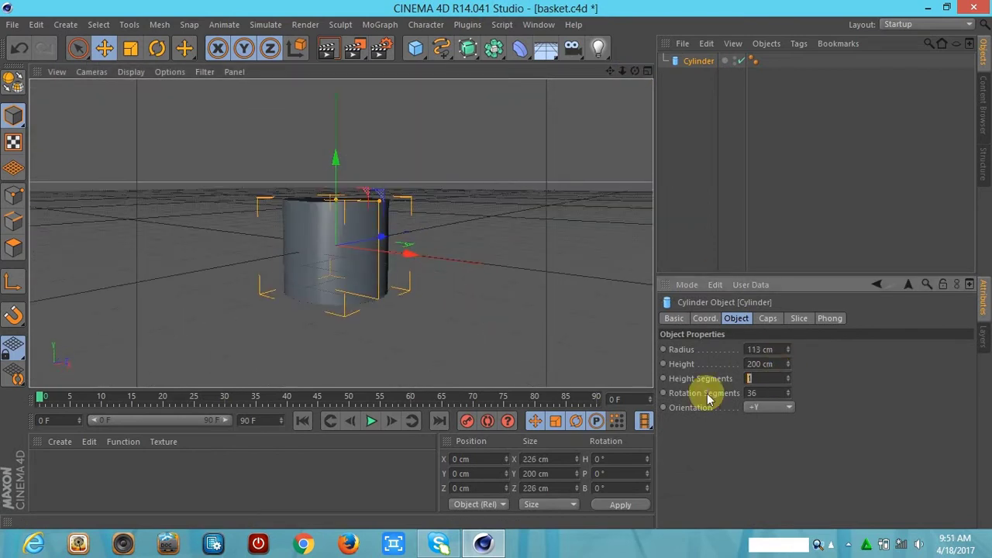
type("60")
left_click(130, 71)
left_click(155, 106)
scroll(341, 233, "up", 5)
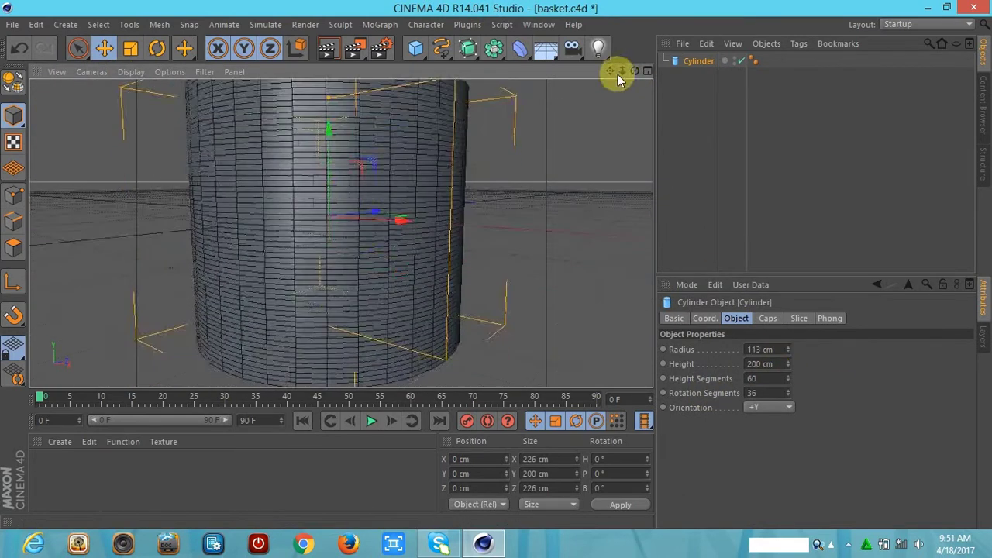
left_click(788, 382)
left_click_drag(788, 381, 786, 392)
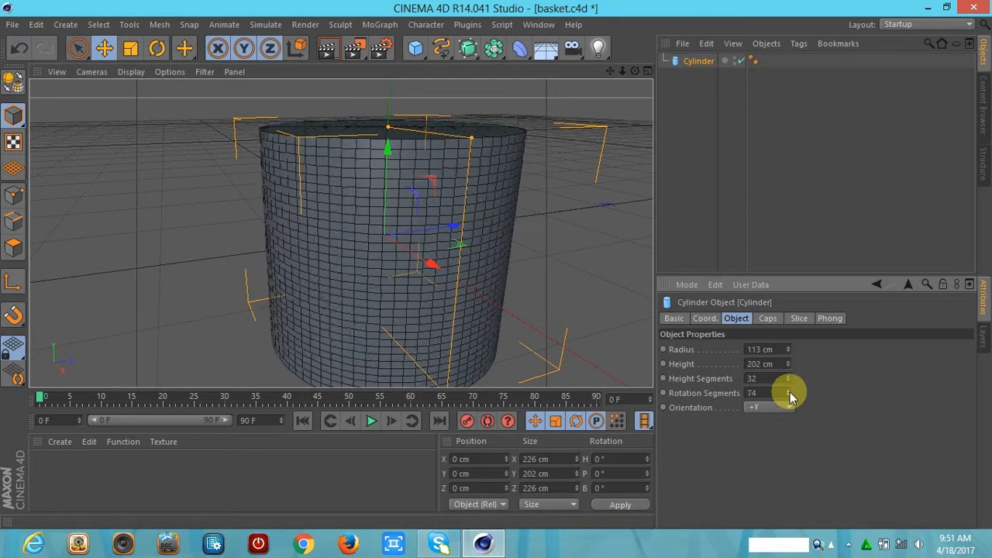
Step: Check the 18-segment caps from below and duplicate the cylinder as Cylinder.1
left_click_drag(634, 71, 644, 156)
left_click(767, 318)
left_click_drag(634, 70, 693, 222)
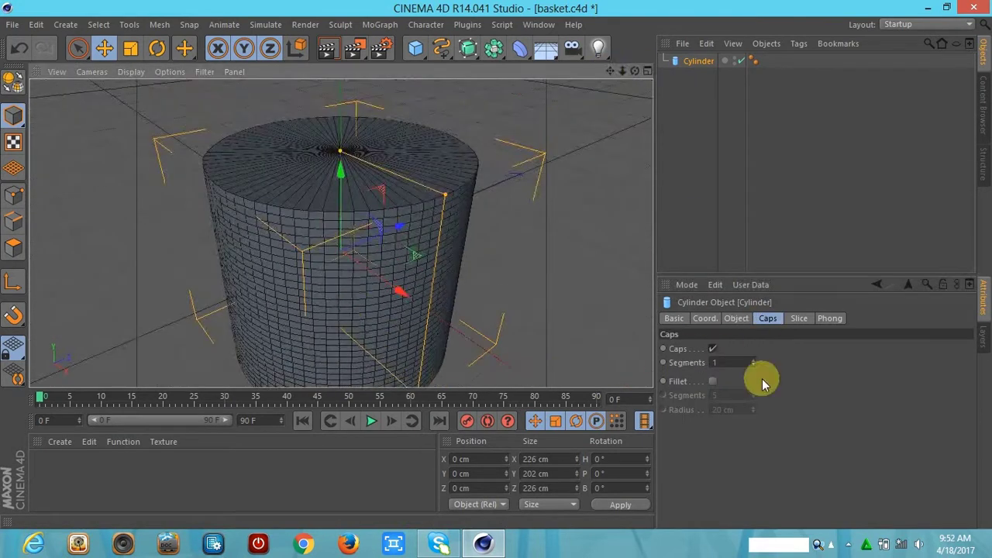
mouse_move(634, 70)
left_mouse_down()
mouse_move(753, 355)
mouse_move(631, 210)
mouse_move(753, 355)
mouse_move(636, 74)
mouse_move(672, 73)
left_mouse_up()
key("ctrl+c")
key("ctrl+v")
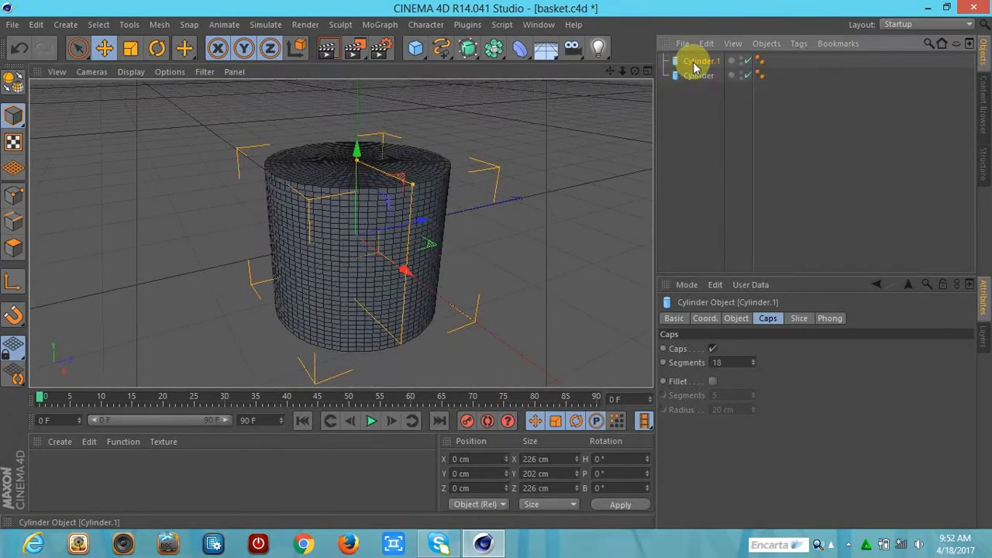
Step: Rename the duplicate cylinder 'work file 1'
double_click(694, 62)
type("work file")
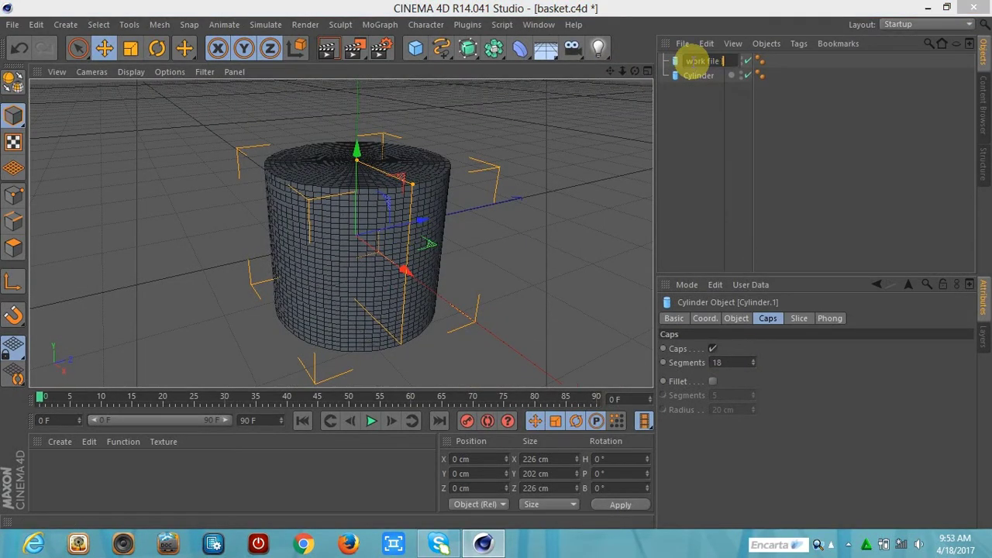
type(" 1")
key("Return")
Step: Make the cylinder editable and switch to edge ring and loop selection tools
left_click(15, 84)
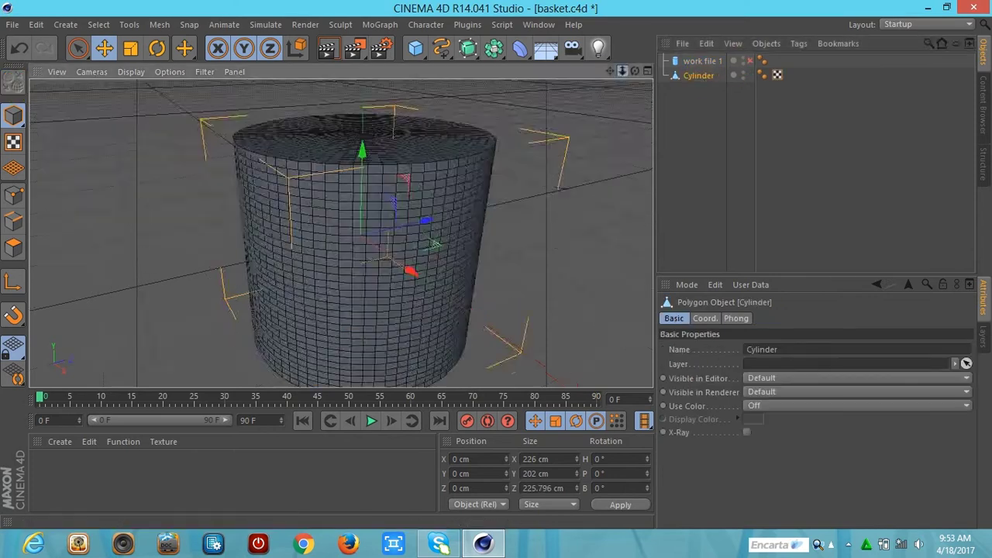
left_click_drag(597, 88, 654, 100)
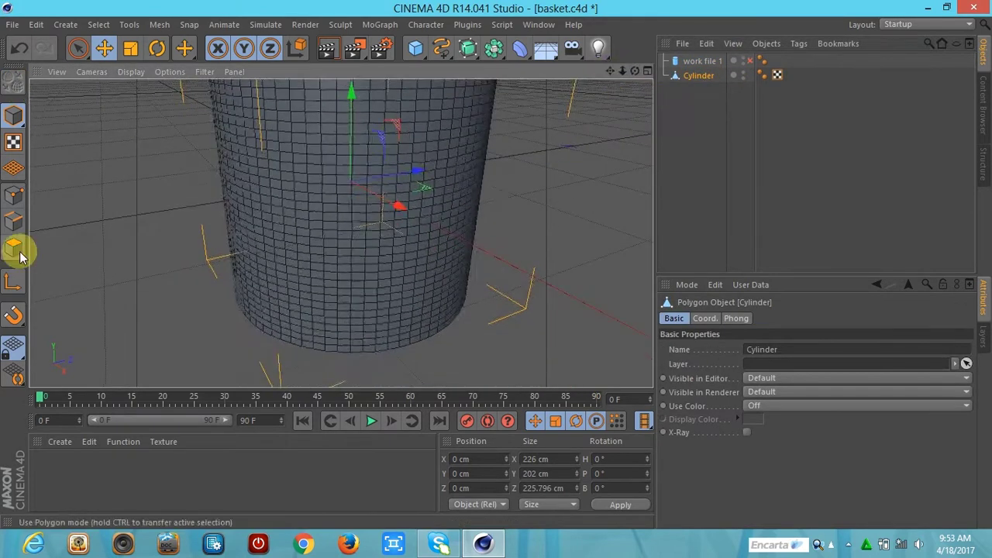
key("Return")
left_click(98, 25)
left_click(120, 139)
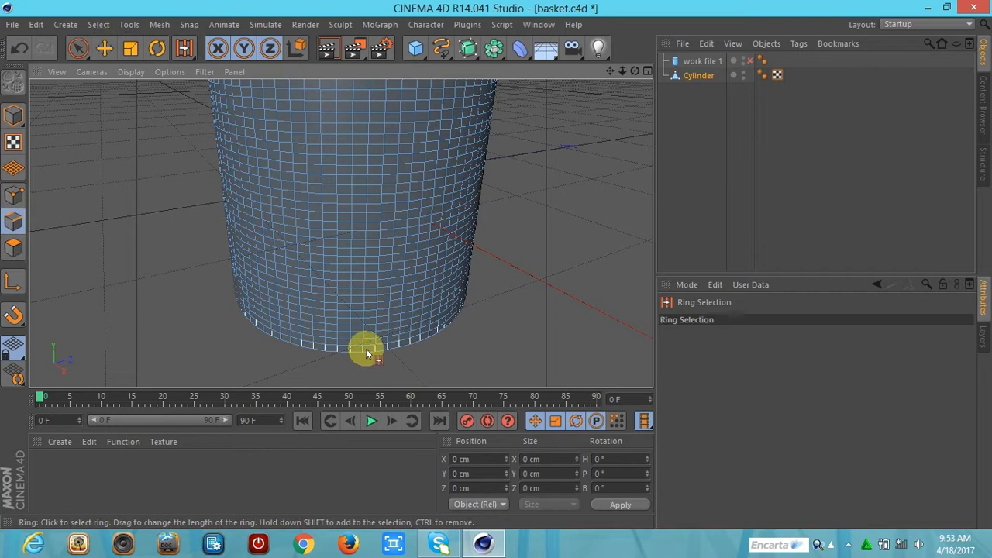
left_click(99, 24)
left_click(124, 126)
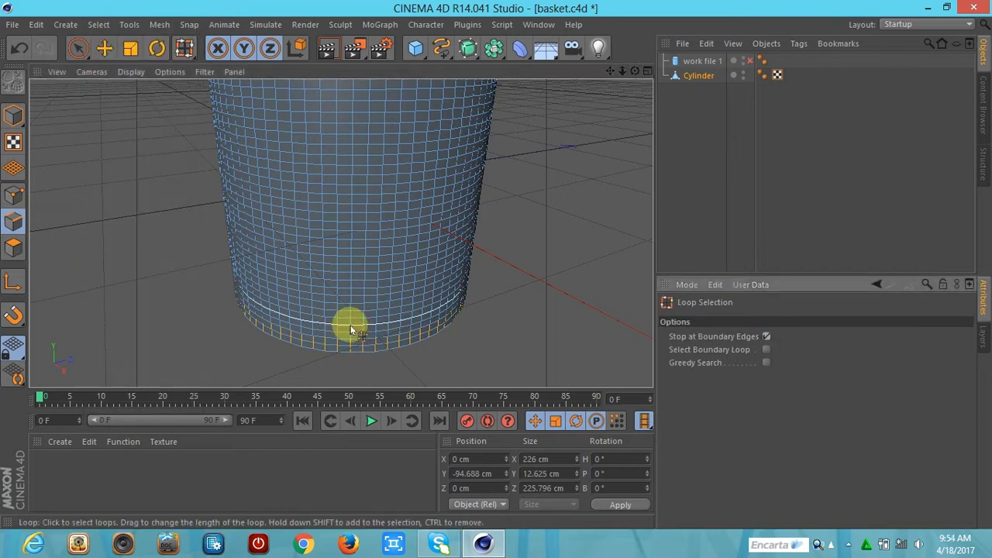
Step: Ring-select the vertical edges around the cylinder's sides and bottom cap
left_click_drag(634, 72, 370, 237)
left_click_drag(186, 68, 209, 140)
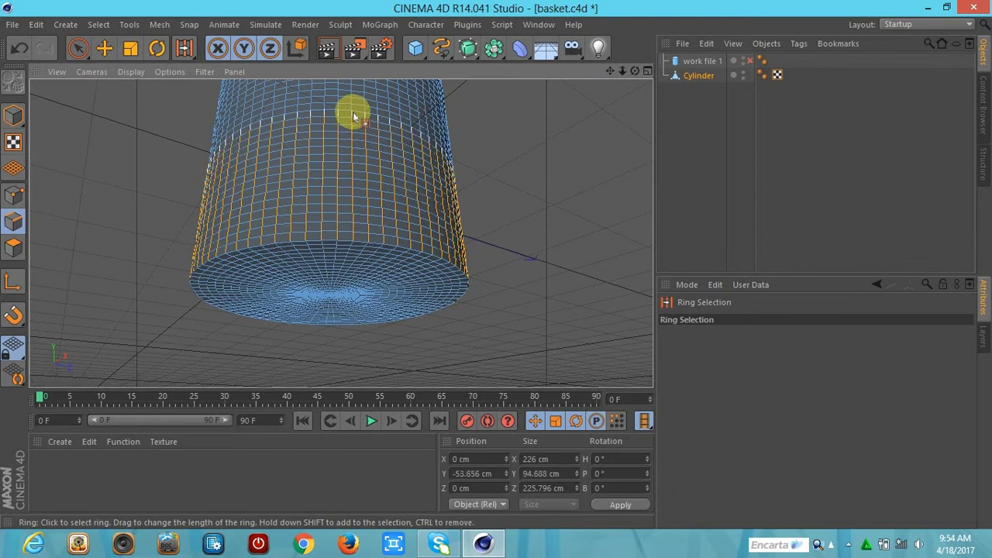
left_click_drag(608, 77, 356, 211)
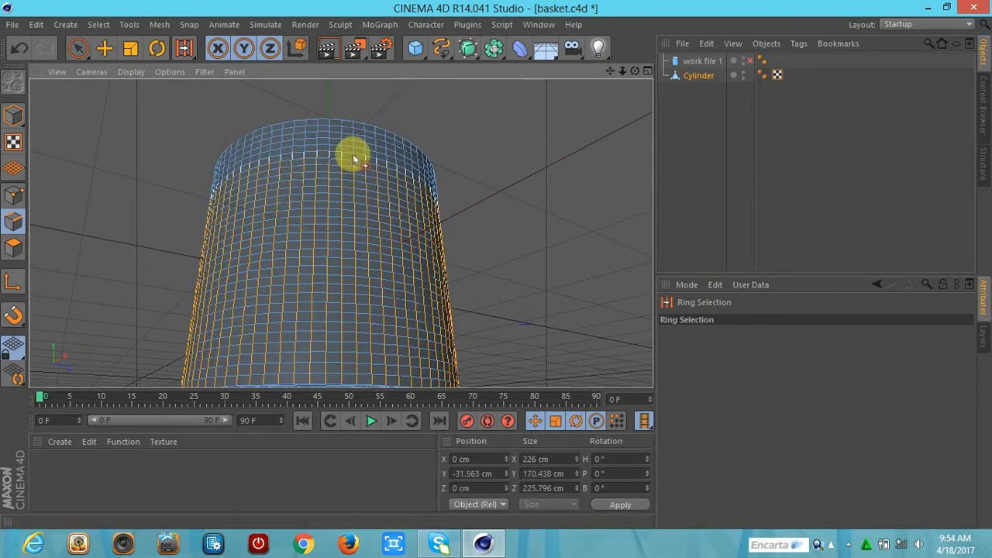
left_click_drag(637, 72, 370, 240)
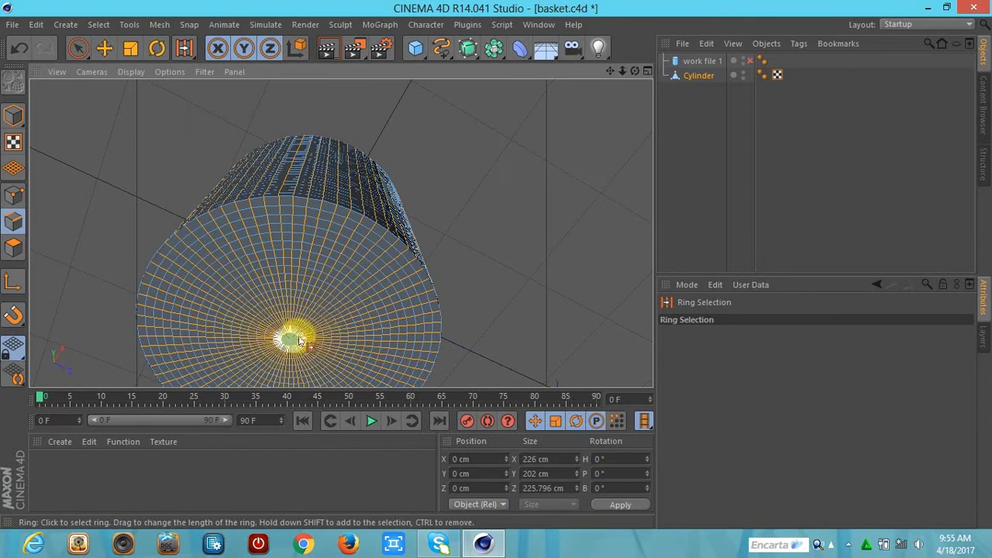
left_click_drag(634, 72, 614, 72)
Step: Convert the selected edges into Cylinder.Spline and move it to the top level
left_click(159, 24)
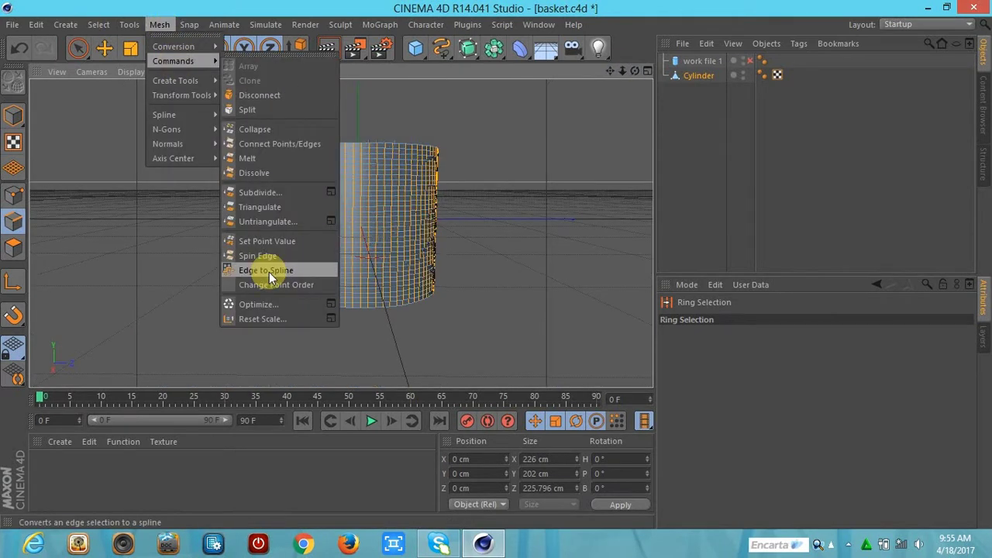
left_click(269, 273)
left_click_drag(714, 90, 698, 70)
Step: Add a Rectangle spline with rounded corners as the strip profile
left_click(442, 48)
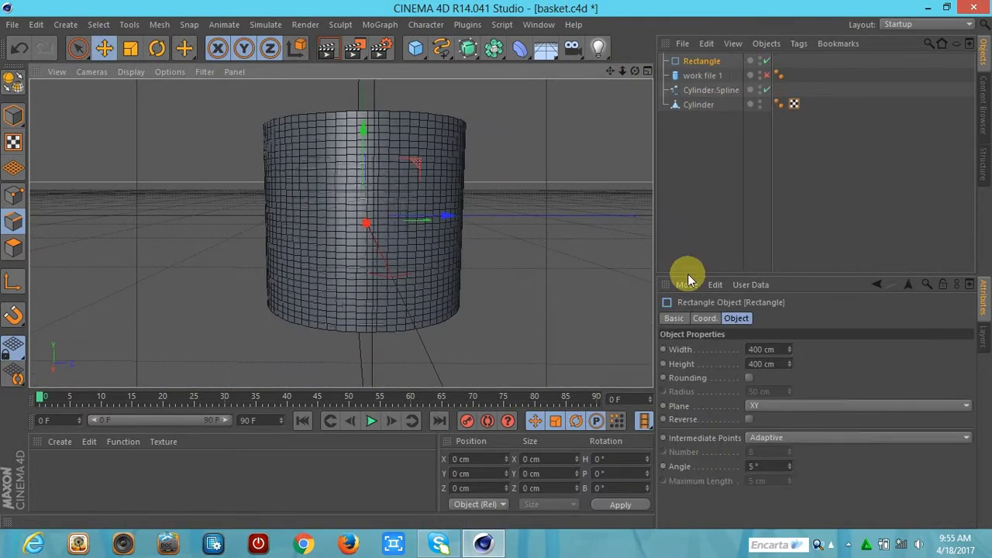
left_click_drag(434, 206, 479, 297)
left_click_drag(635, 72, 613, 93)
left_click(749, 378)
left_click_drag(702, 75, 703, 58)
Step: Add a Sweep NURBS and parent the Rectangle and Cylinder.Spline under it
left_click(702, 75)
left_click(711, 90, "ctrl")
left_click_drag(468, 48, 540, 116)
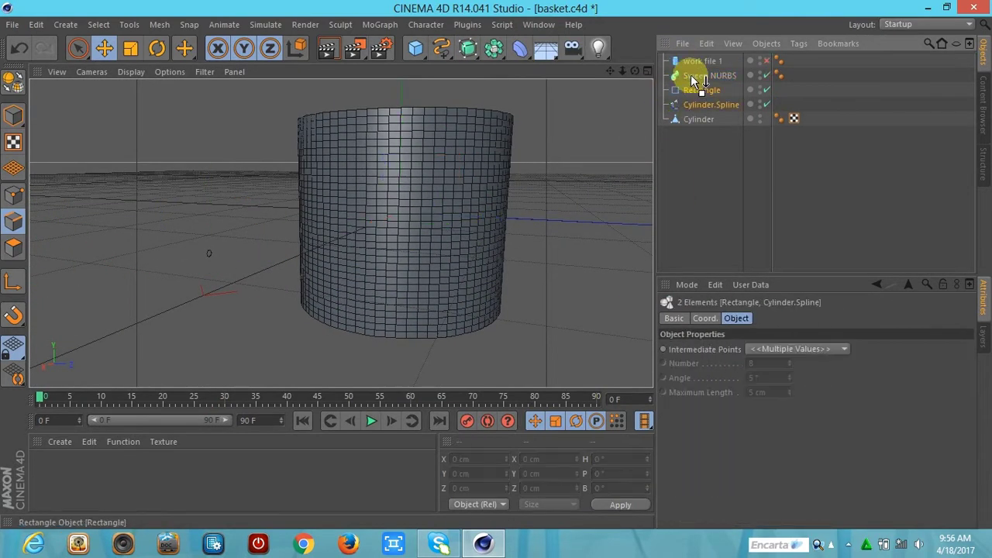
left_click_drag(662, 91, 689, 74)
left_click(709, 90)
left_click(749, 378)
mouse_move(622, 72)
left_mouse_down()
mouse_move(622, 86)
mouse_move(643, 93)
left_mouse_up()
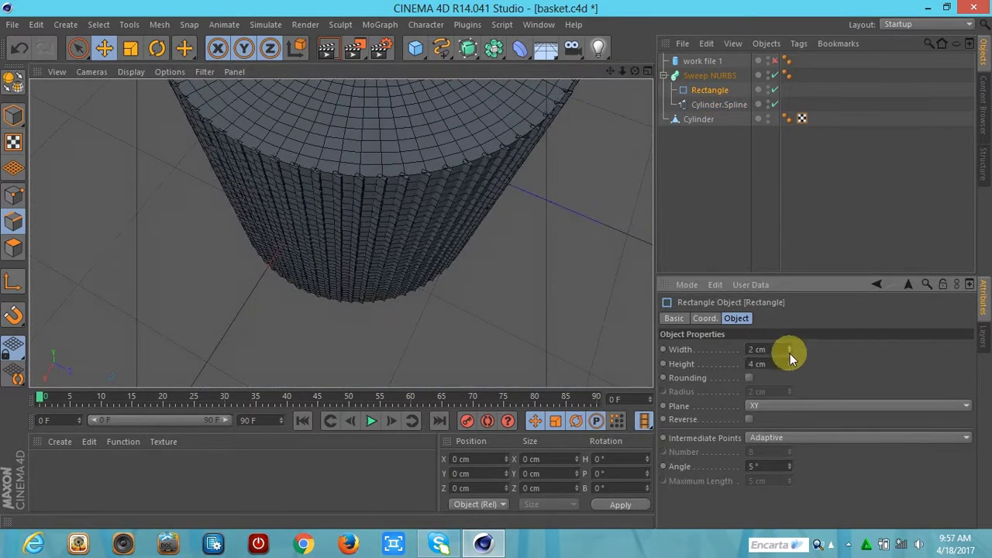
Step: Size the profile 1.5 by 4 cm with 0.75 cm rounding, then disable the sweep
left_click_drag(790, 354, 753, 349)
mouse_move(635, 75)
left_mouse_down()
mouse_move(640, 93)
mouse_move(636, 74)
mouse_move(547, 106)
left_mouse_up()
left_click(749, 378)
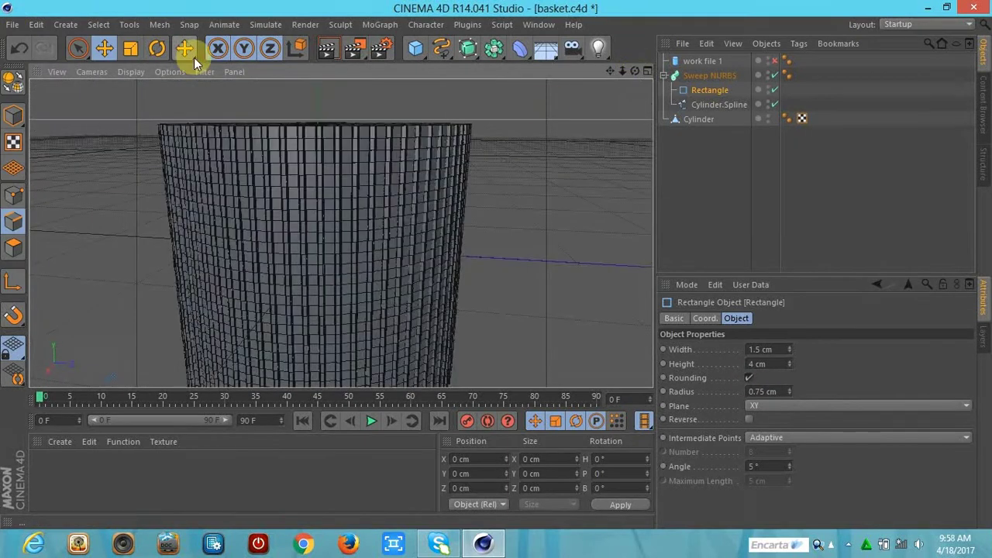
left_click(773, 78)
left_click(702, 119)
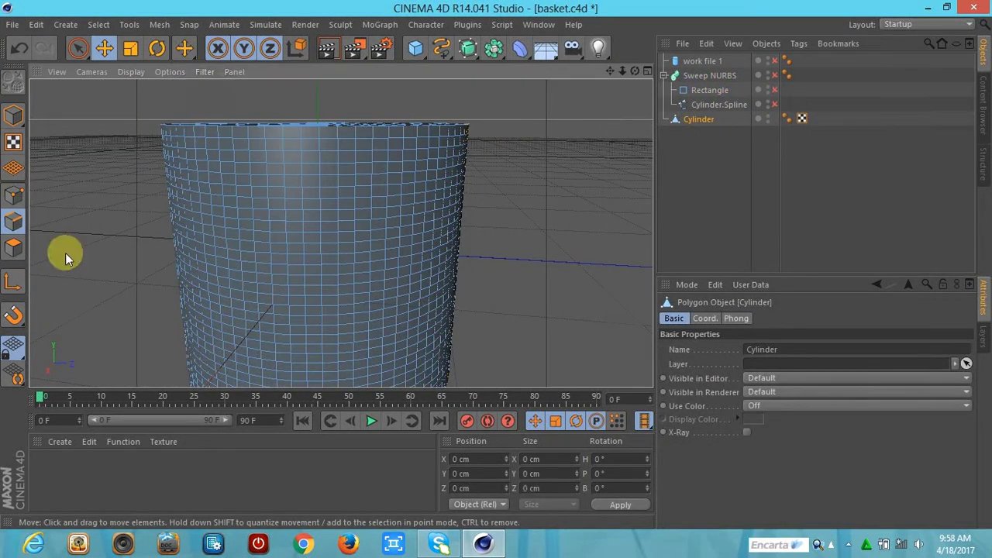
Step: Convert the cylinder's bottom two edge loops into a spline placed under Sweep NURBS
key("u")
key("l")
left_click(344, 359)
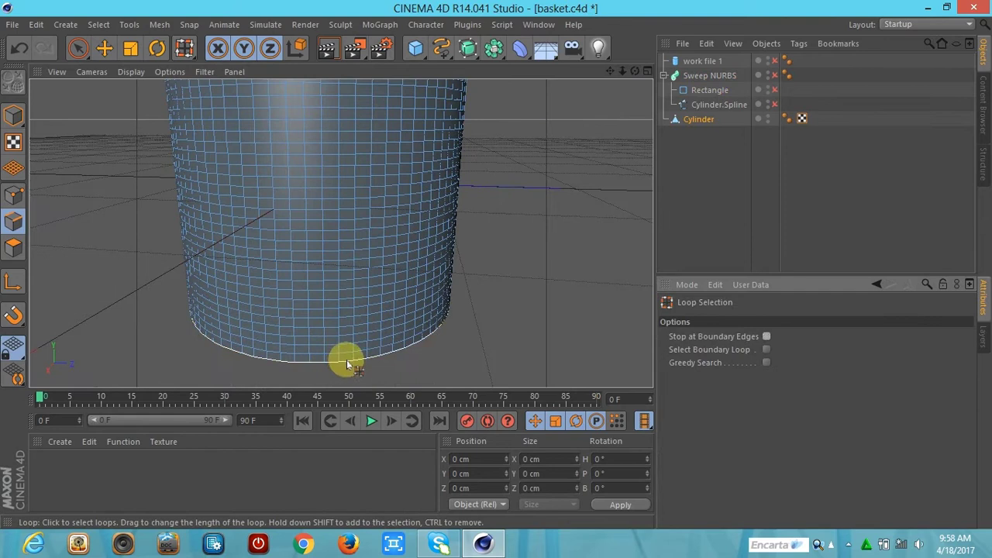
left_click(374, 335, "shift")
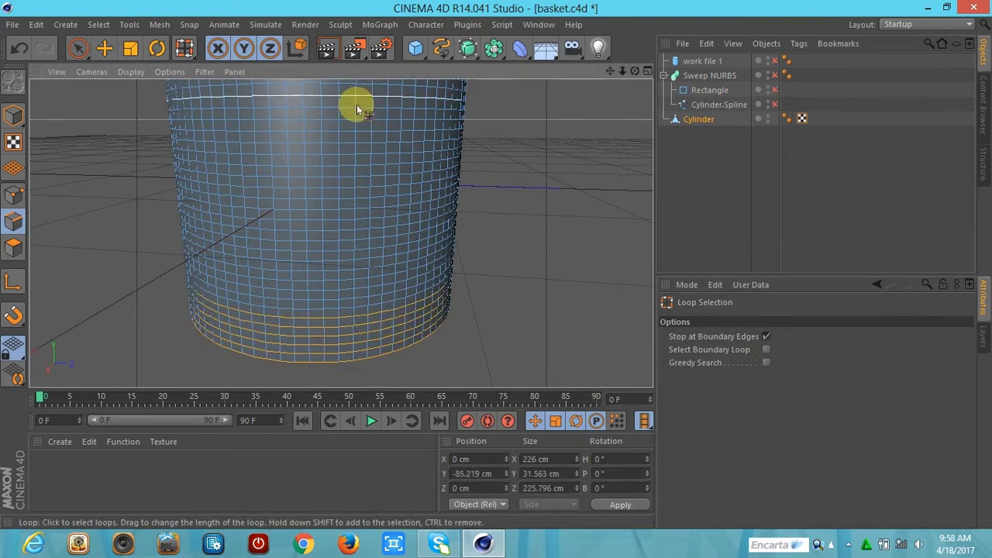
left_click(159, 25)
left_click(260, 266)
left_click_drag(713, 134, 709, 75)
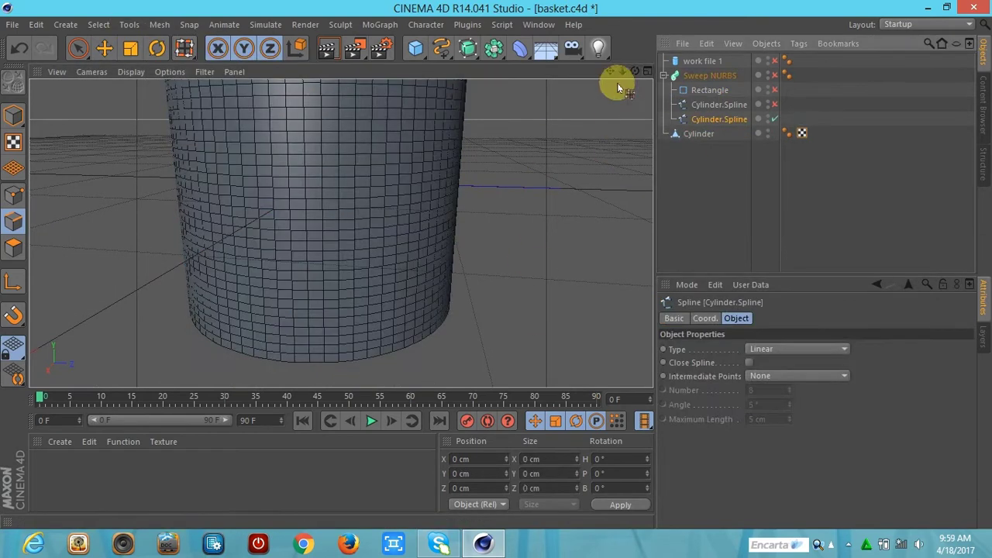
Step: Switch to the Top view, hide the cylinder mesh and keep the sweep off
middle_click(616, 82)
middle_click(650, 76)
double_click(767, 131)
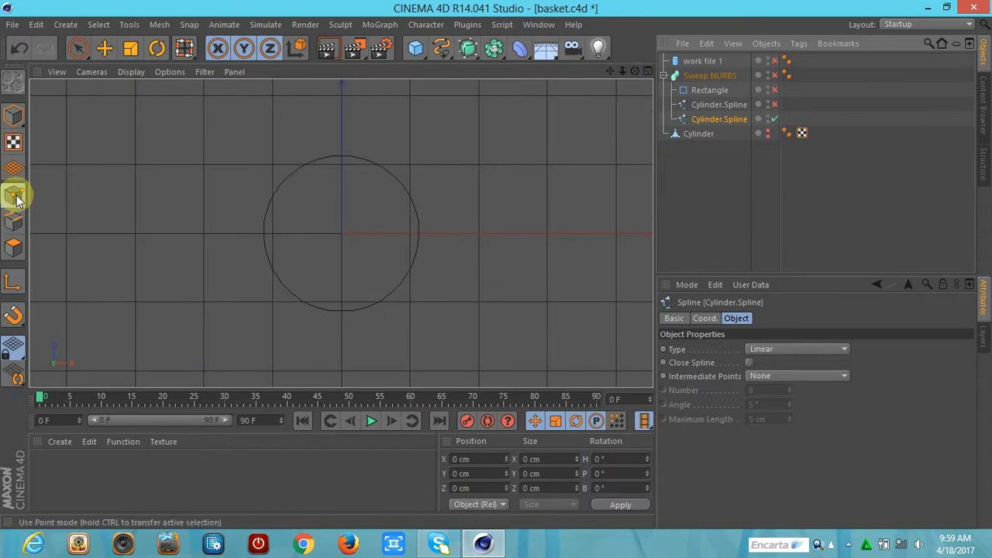
left_click(777, 111)
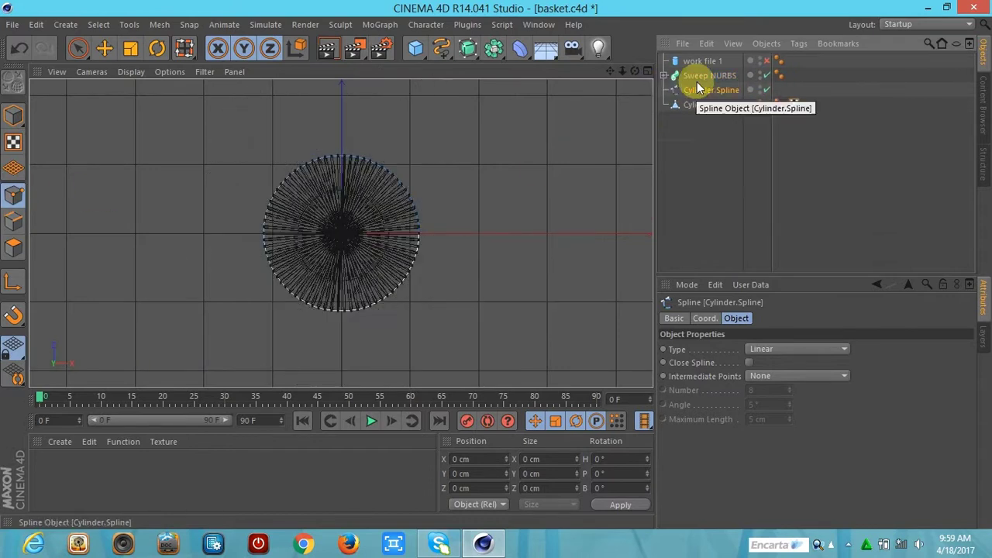
scroll(405, 149, "up", 2)
left_click(767, 75)
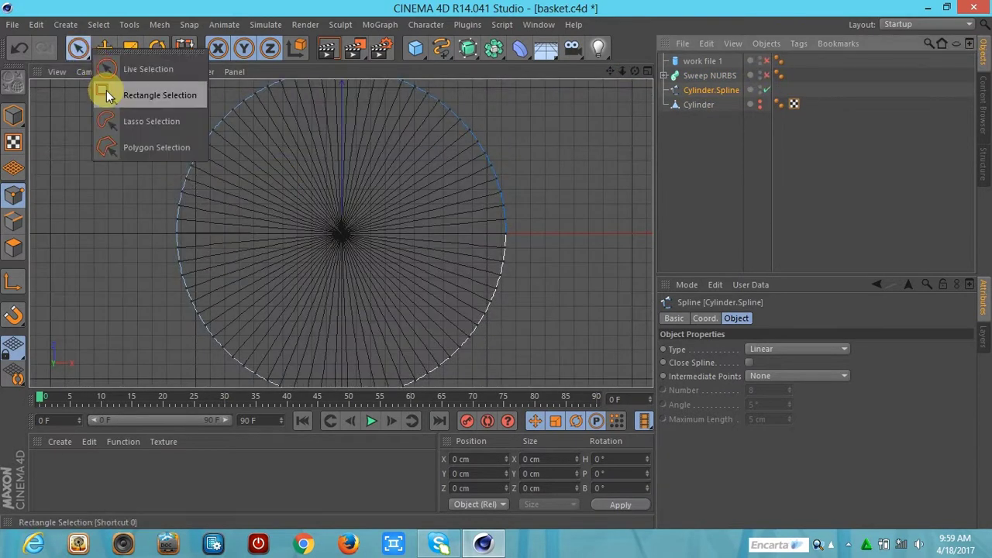
Step: Box-select alternating spline points around the circle, including hidden points
left_click_drag(77, 48, 144, 95)
left_click(780, 362)
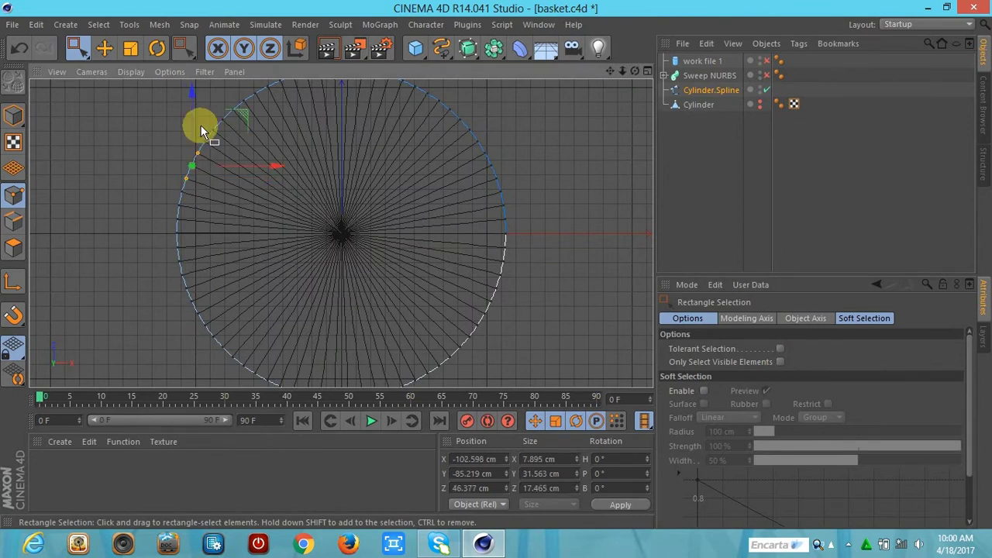
left_click_drag(238, 117, 341, 234)
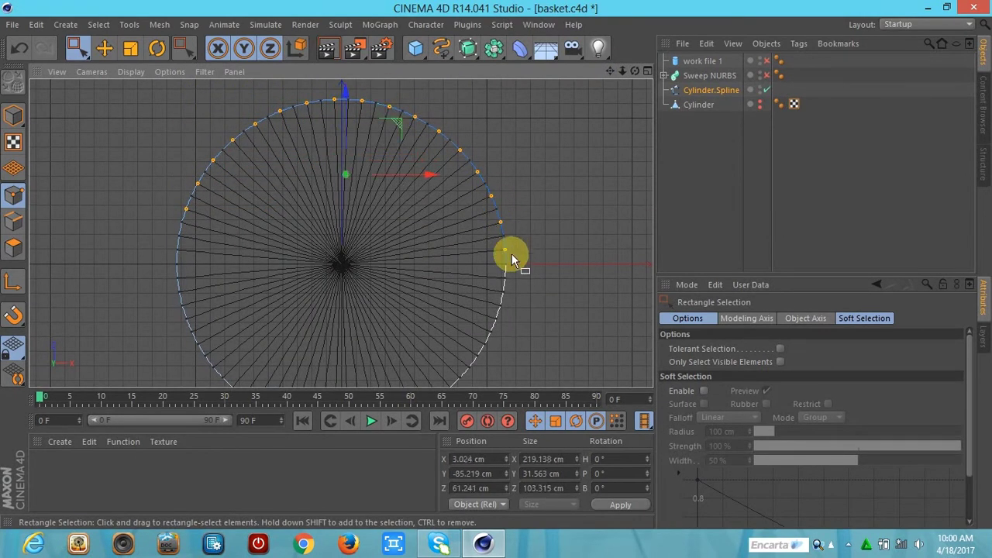
left_click_drag(605, 82, 452, 344, "alt")
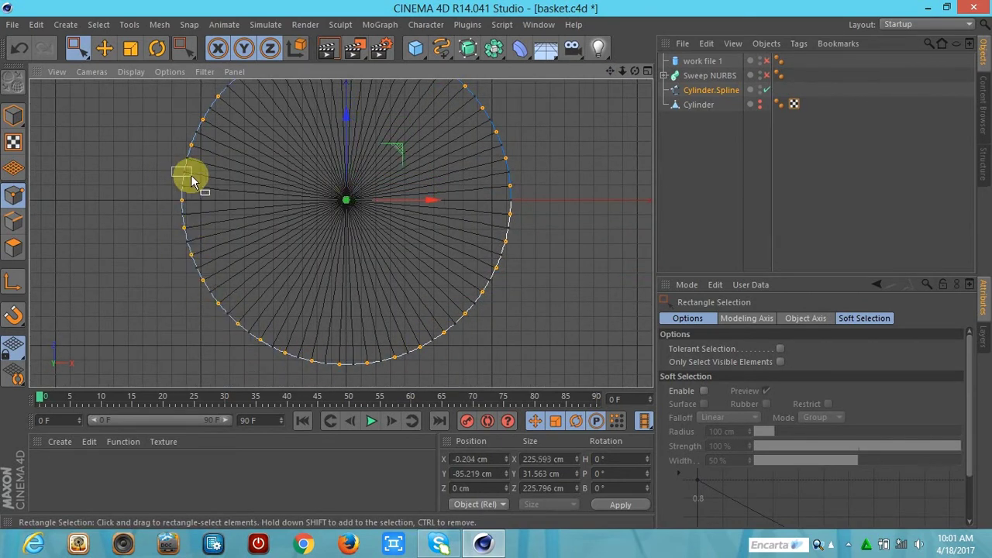
Step: Re-enable the sweep and scale the selected Cylinder.Spline points slightly outward
left_click(683, 62)
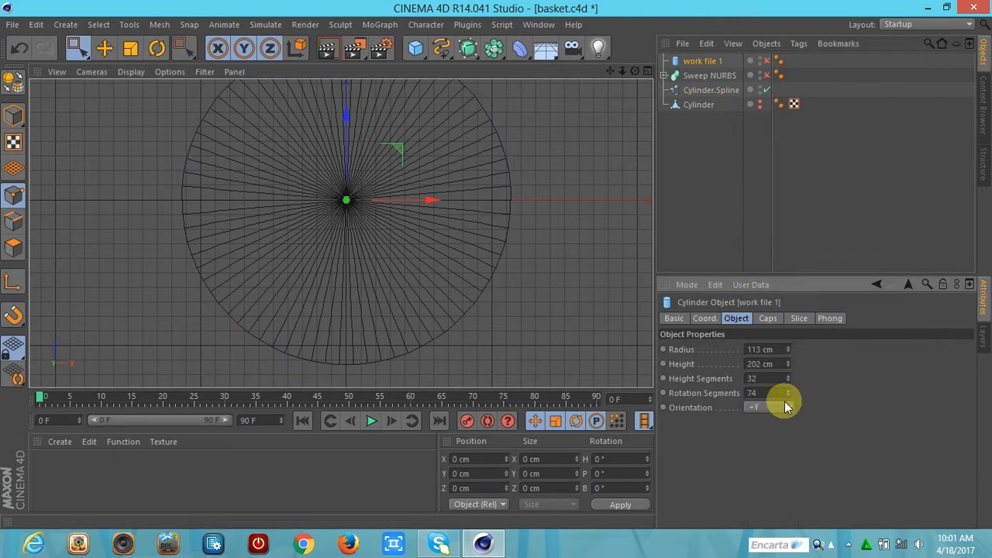
left_click(724, 91)
left_click(767, 75)
key("t")
mouse_move(300, 207)
left_mouse_down()
mouse_move(362, 233)
mouse_move(342, 200)
left_mouse_up()
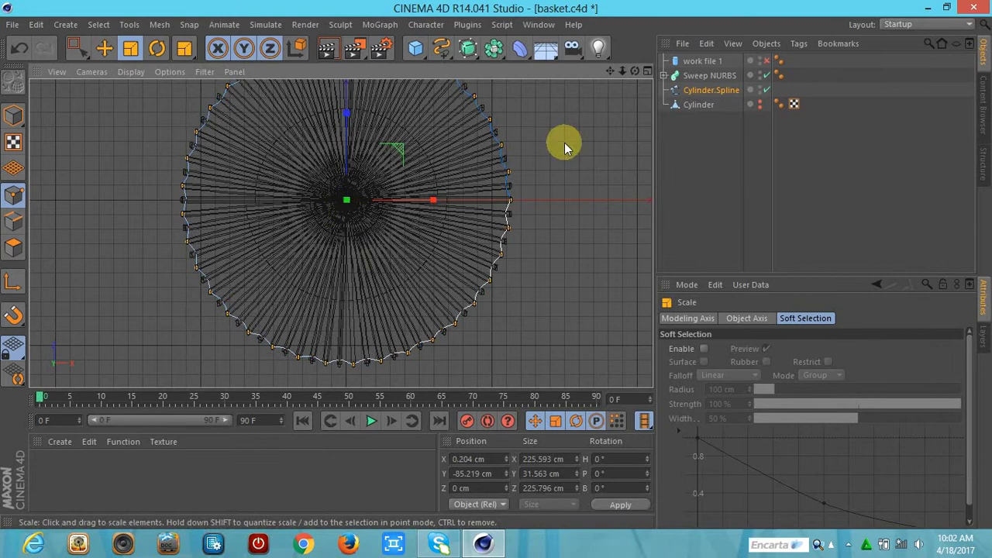
left_click(647, 72)
left_click(334, 71)
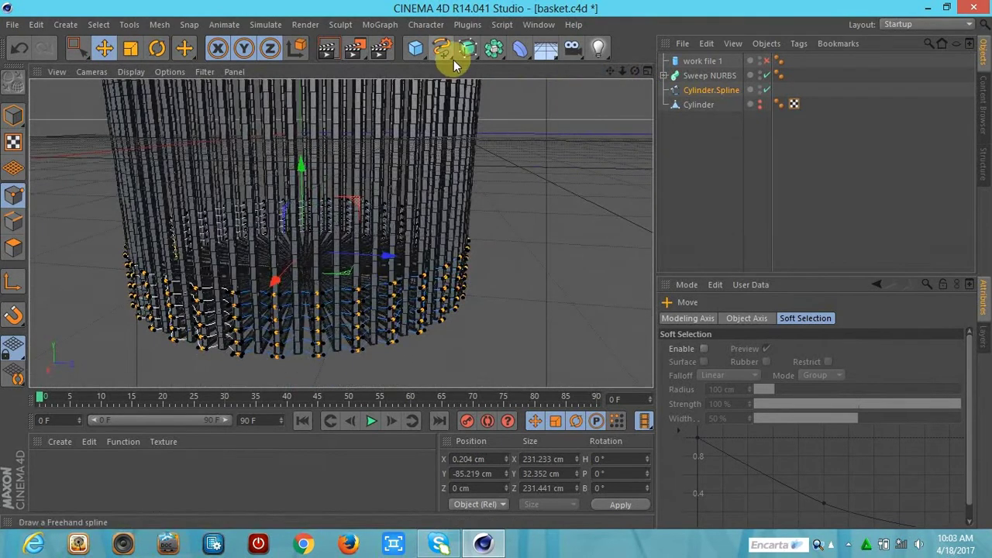
Step: Add a Rectangle profile and copy it with Cylinder.Spline under Sweep NURBS
left_click(442, 48)
left_click(503, 101)
left_click(711, 105, "ctrl")
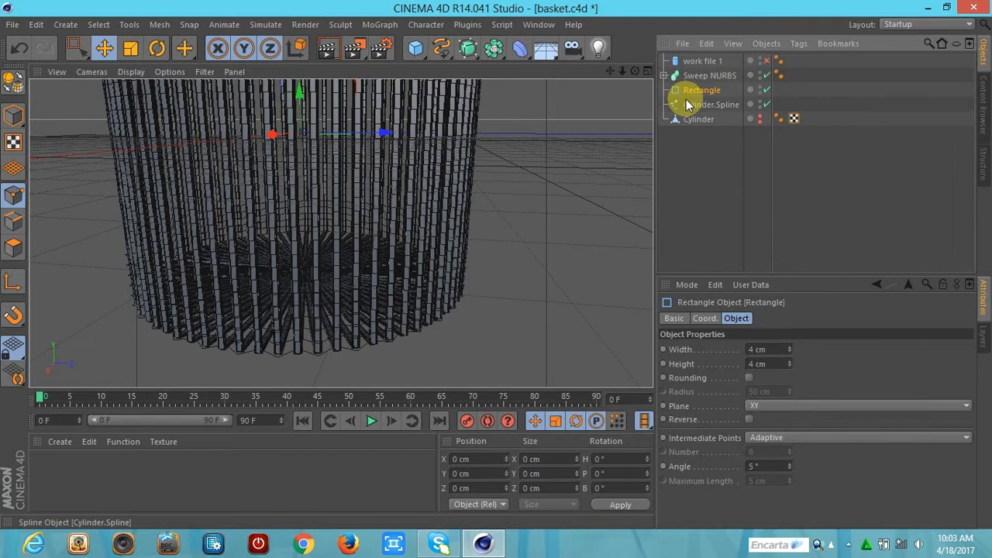
left_click_drag(711, 105, 697, 90)
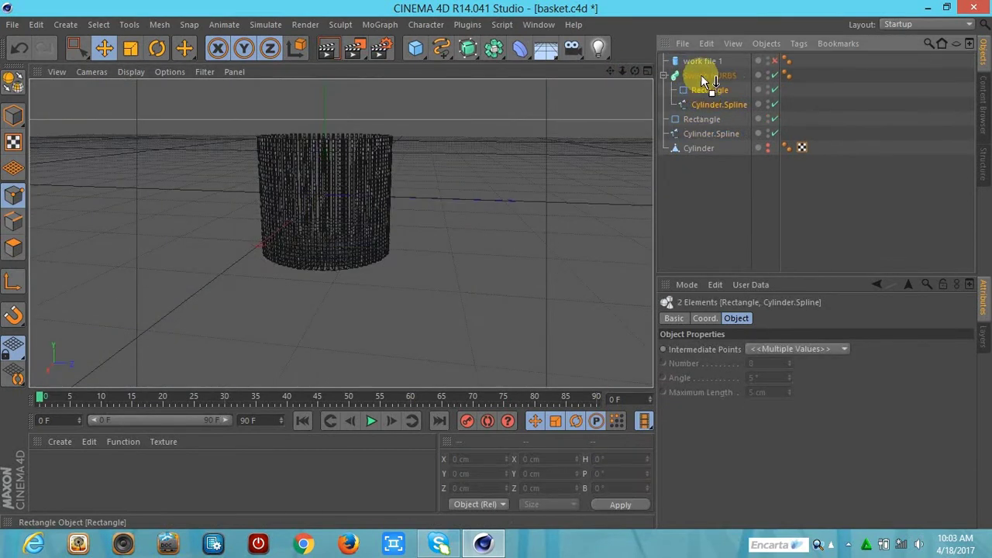
left_click_drag(627, 75, 626, 75)
Step: Create Sweep NURBS.1 and move the loose Rectangle and Cylinder.Spline under it
left_click(468, 48)
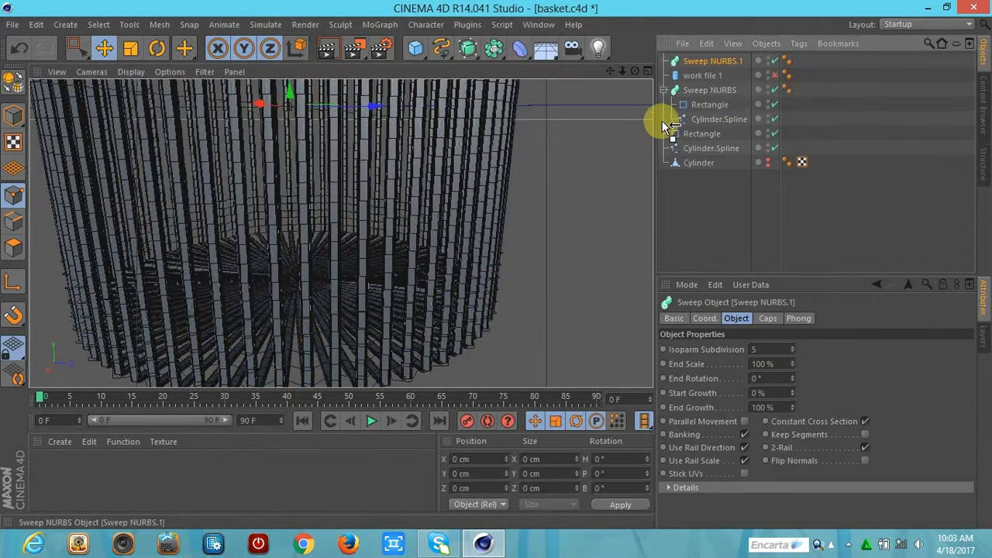
left_click(701, 133)
left_click(711, 149)
left_click(702, 133, "ctrl")
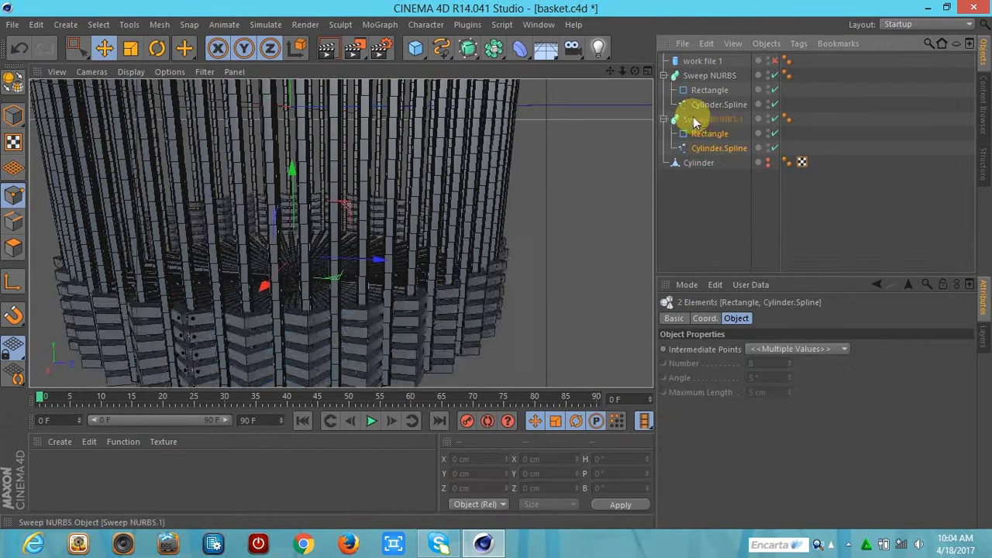
left_click_drag(634, 72, 633, 77)
Step: Set the weft Cylinder.Spline to B-Spline and the profile width to 1.5 cm
left_click(719, 148)
left_click(783, 421)
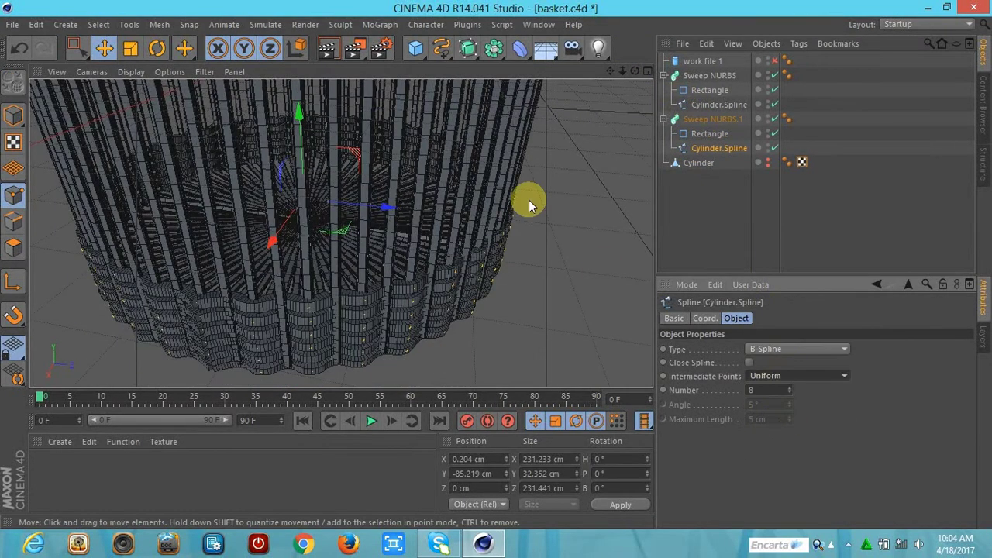
left_click(710, 134)
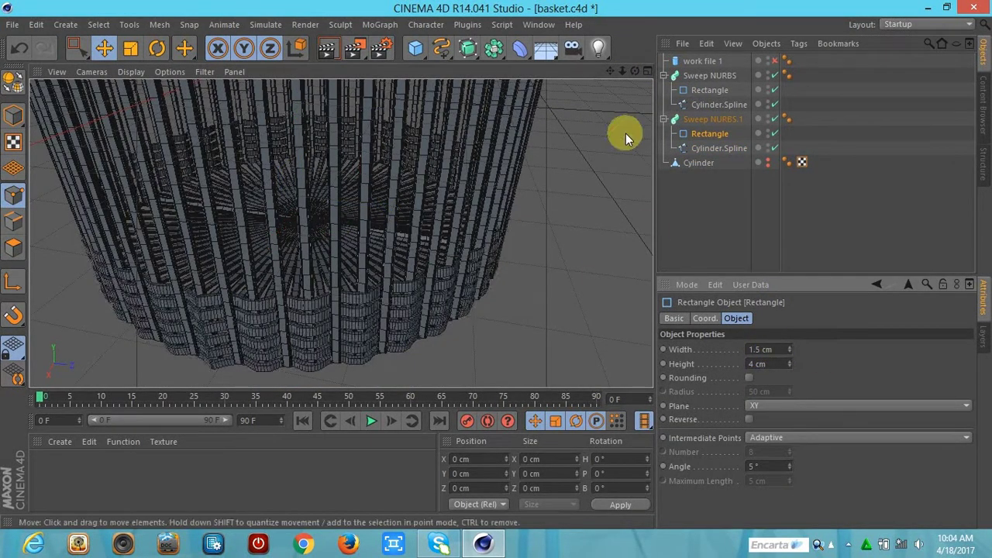
left_click_drag(611, 70, 611, 72)
left_click(705, 148)
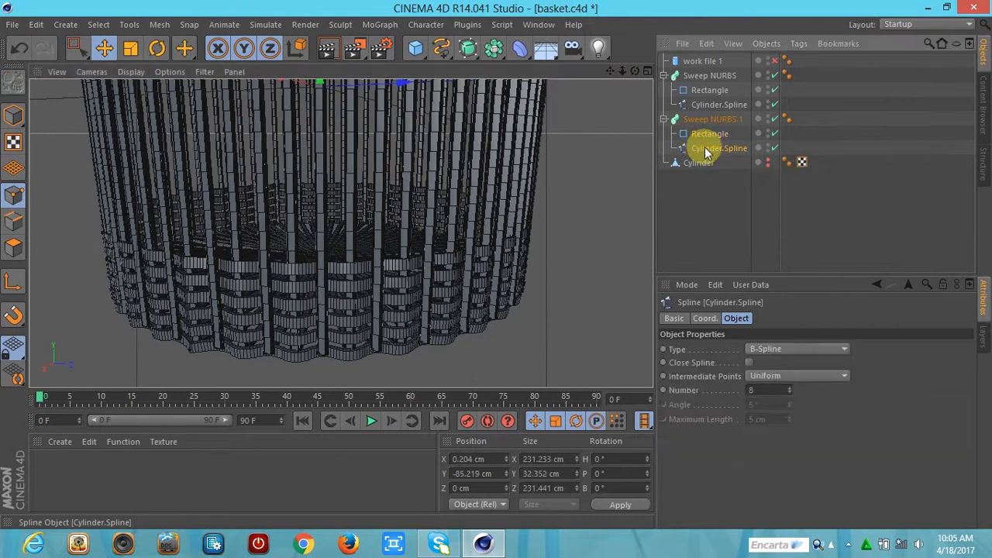
left_click(130, 48)
Step: Stretch the weft spline vertically to about 20 cm
left_click_drag(62, 139, 328, 89)
left_click_drag(635, 70, 634, 93)
left_click_drag(321, 91, 321, 98)
left_click_drag(622, 70, 624, 73)
Step: In the Front view, rectangle-select the weft spline's points in the band
key("F5")
key("F4")
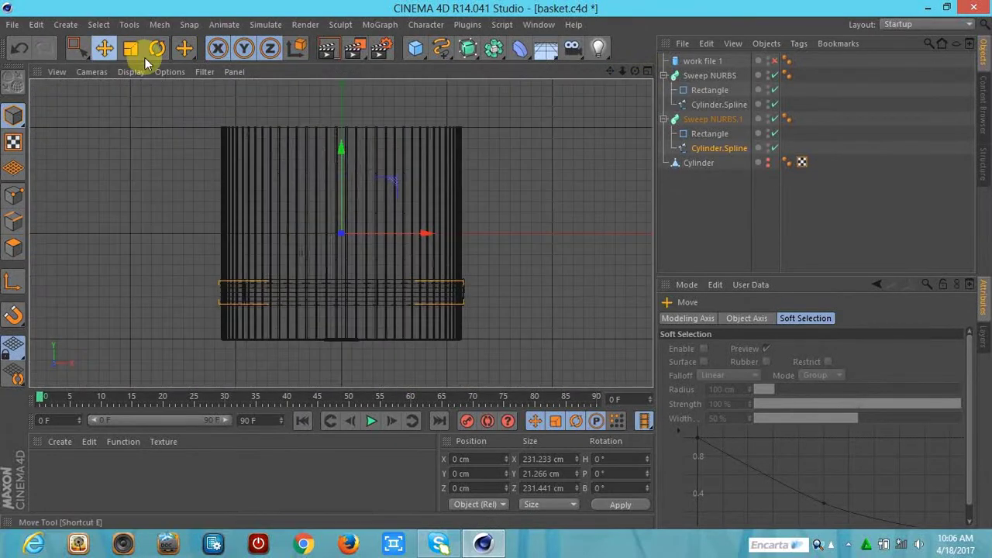
left_click_drag(622, 71, 624, 75)
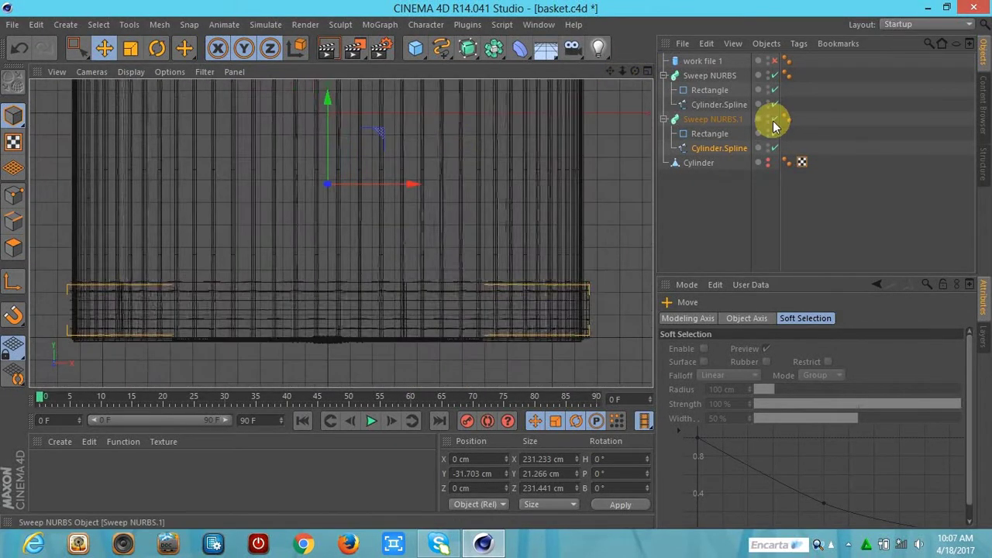
left_click(13, 195)
left_click(77, 48)
left_click_drag(49, 310, 101, 327)
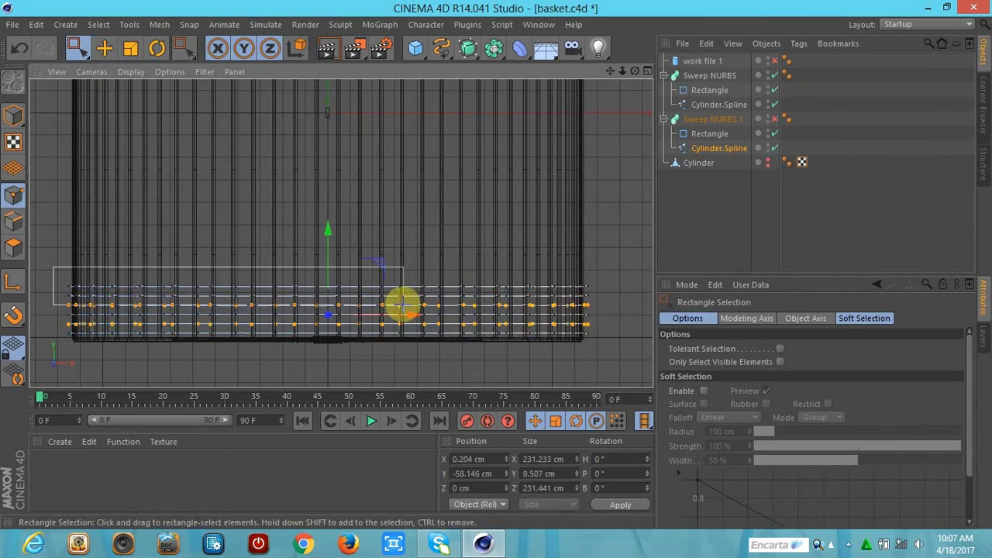
Step: Rotate the weft ring about −0.65° in the Top view so it interlaces
key("e")
key("F5")
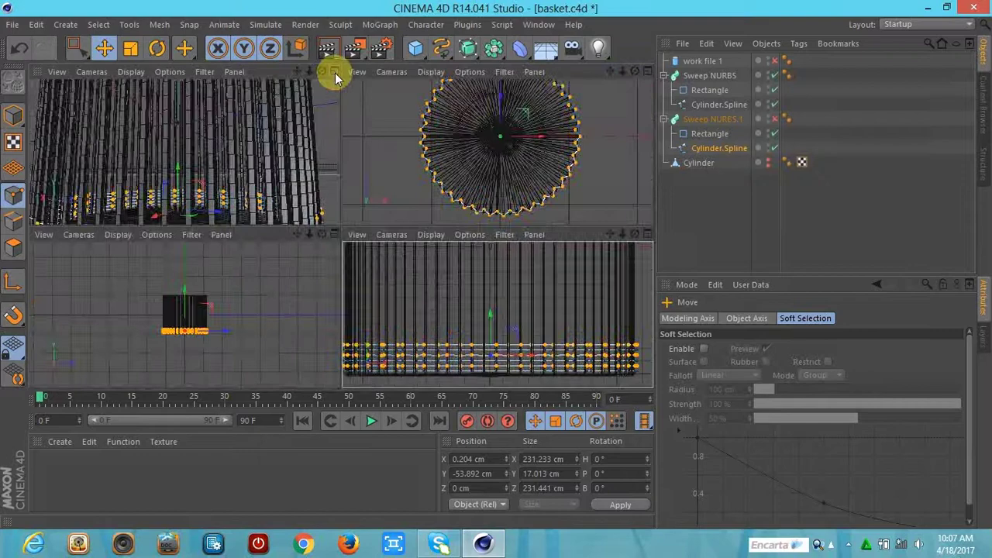
key("F1")
key("r")
key("F5")
key("F2")
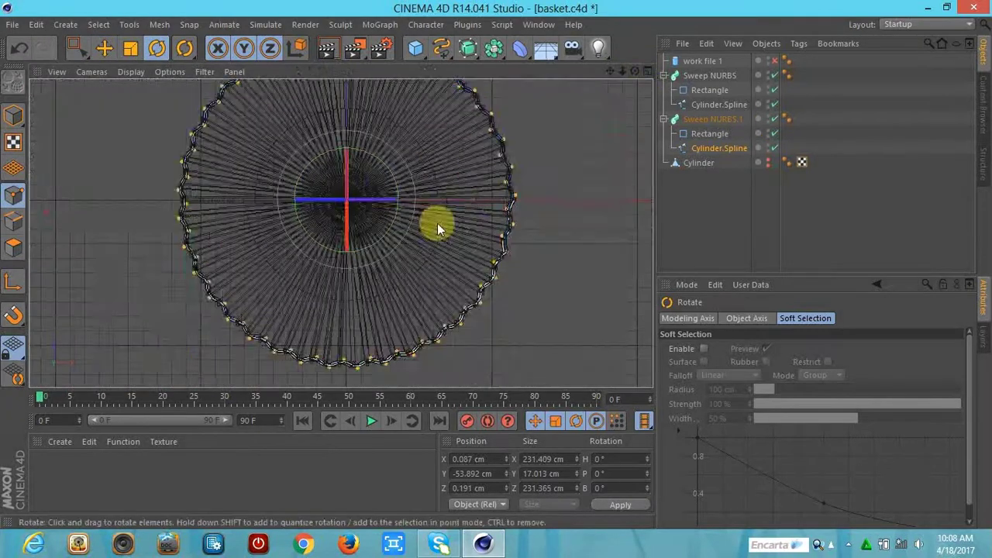
middle_click_drag(341, 232, 177, 277, "alt")
scroll(178, 277, "up", 2)
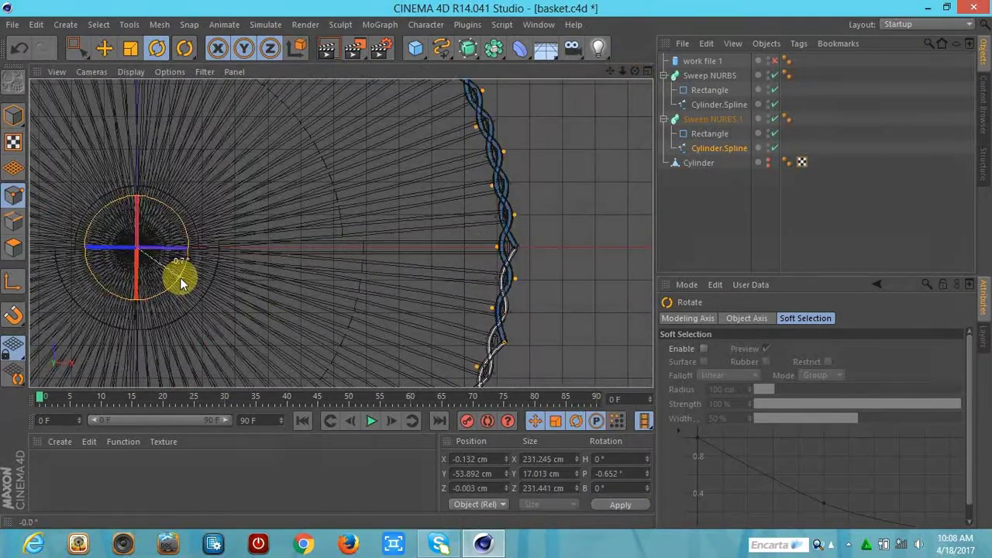
Step: Render the basket to the Picture Viewer to check the woven base
left_click(711, 120)
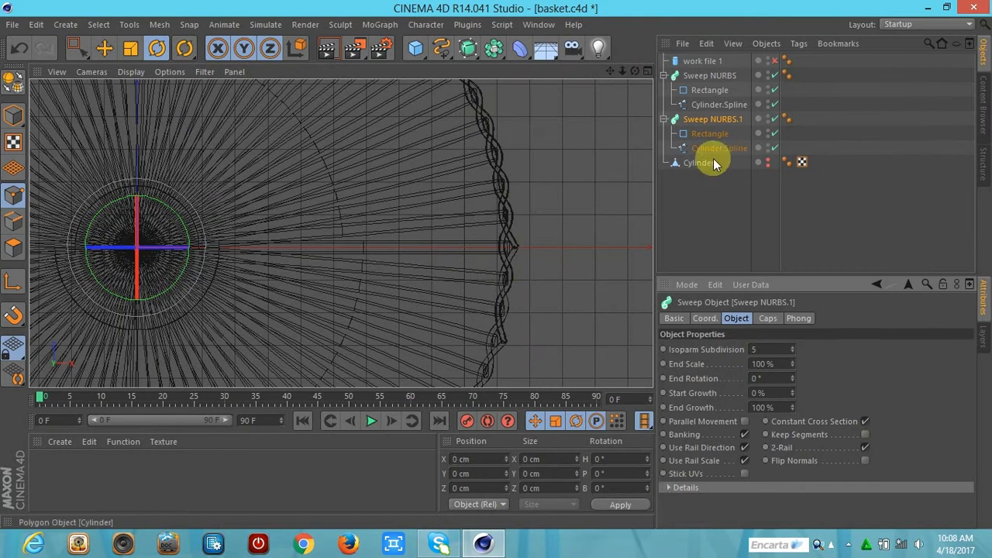
left_click(719, 148)
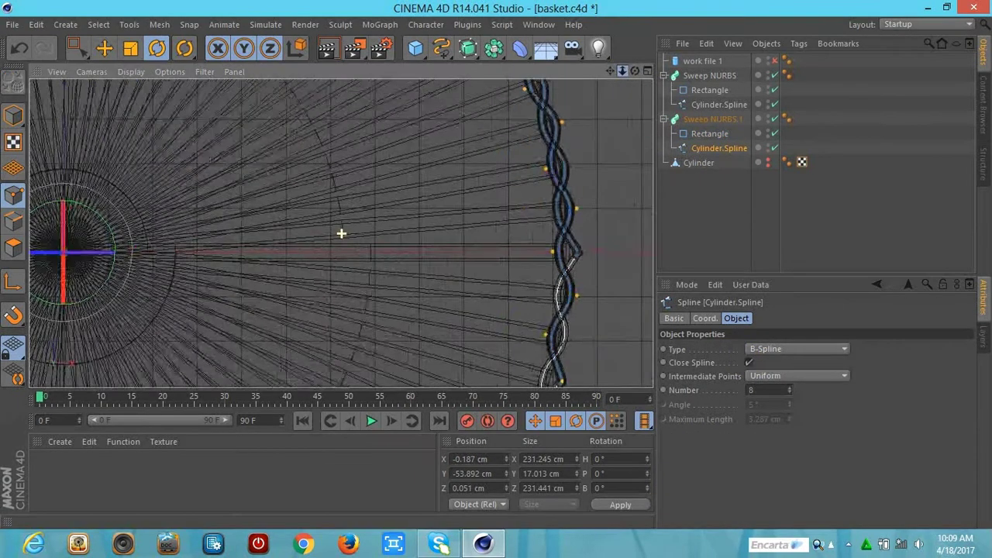
left_click_drag(76, 48, 214, 128)
key("e")
left_click_drag(622, 71, 631, 71)
key("F1")
left_click_drag(353, 48, 376, 71)
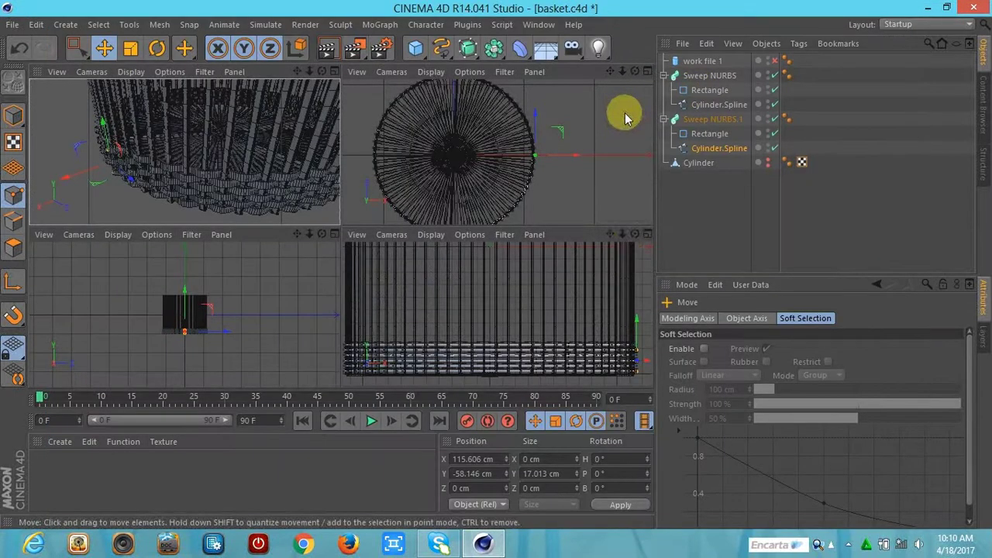
key("F4")
left_click(664, 119)
left_click(690, 120)
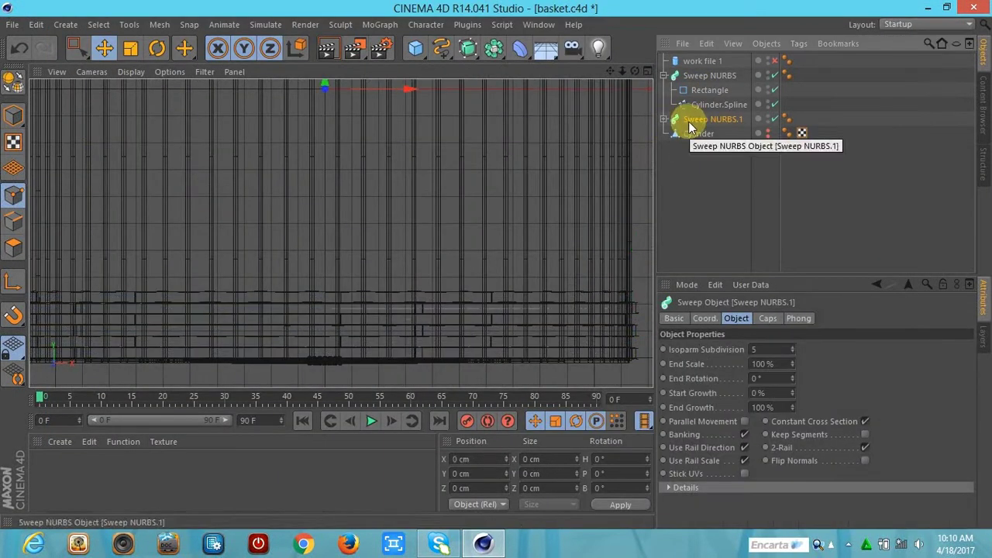
Step: Rename the two sweeps to 'weft' and 'warp'
double_click(690, 120)
type("weft")
key("Return")
double_click(699, 75)
type("warp")
key("Return")
Step: Duplicate the weft ring and raise the copy higher up the basket wall
key("ctrl+c")
key("ctrl+v")
left_click_drag(325, 85, 325, 99)
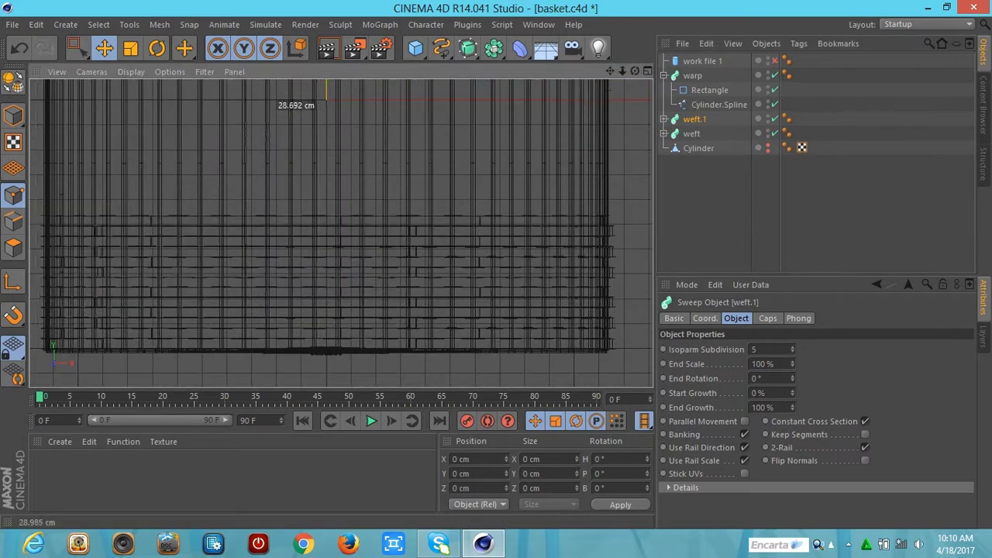
middle_click(505, 88)
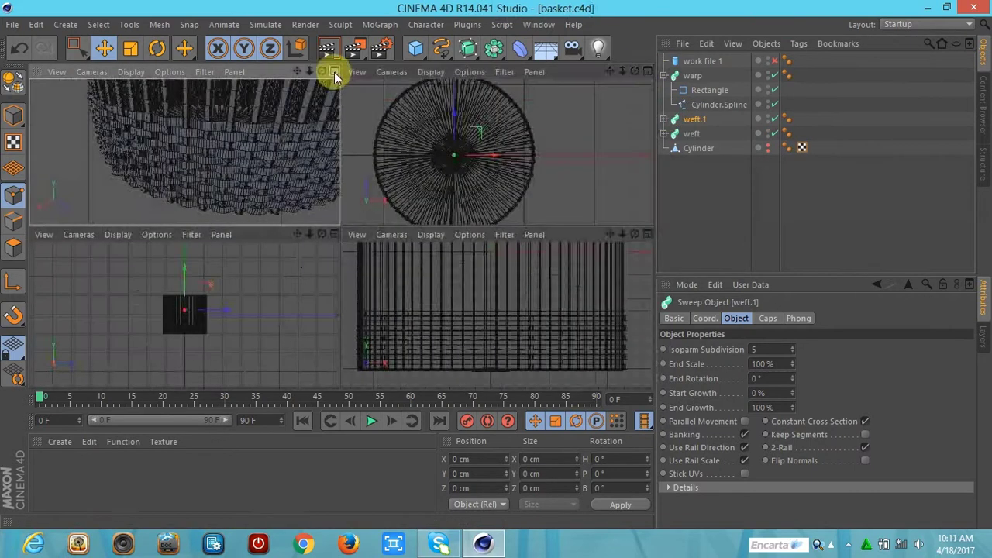
middle_click(336, 73)
Step: Select a weft's rectangle profile and render the perspective view to preview the weave
left_click(663, 119)
left_click(664, 162)
left_click(710, 177)
left_click(326, 48)
left_click(514, 137)
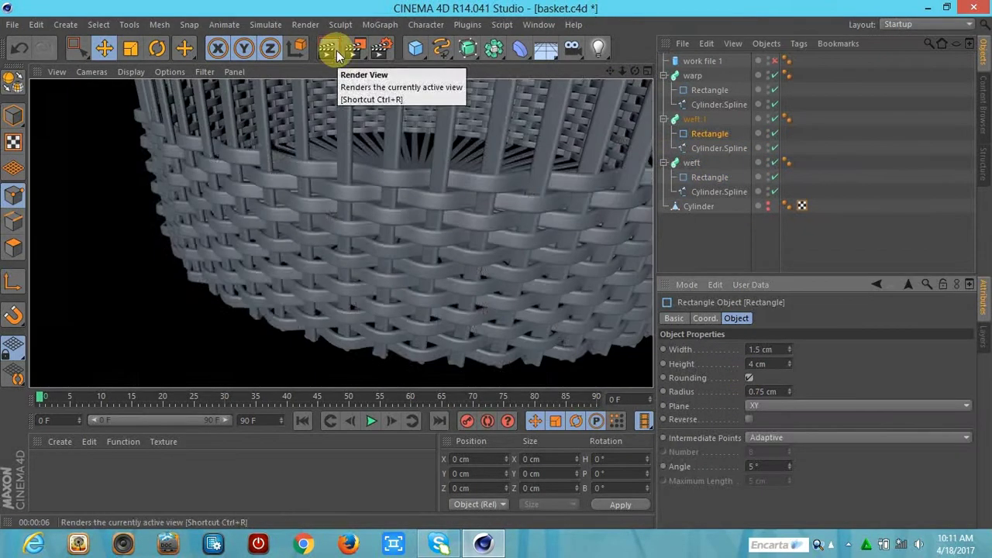
Step: Round the warp rectangle profile's corners and adjust the Cylinder.Spline's interpolation type
left_click(664, 119)
left_click(663, 133)
left_click(710, 90)
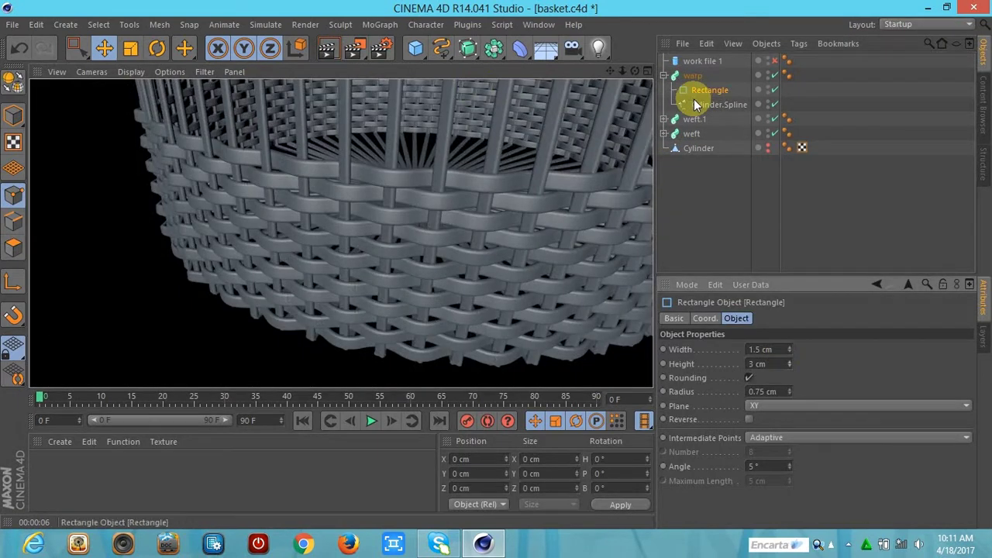
left_click(720, 104)
left_click(798, 349)
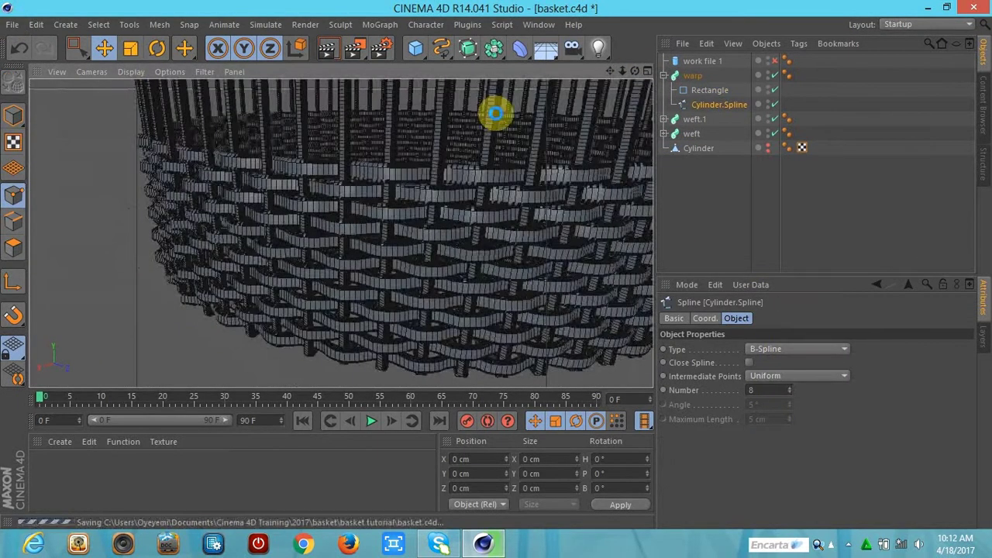
Step: Copy both weft rings further up the wall and render the basket to the picture viewer
left_click(663, 75)
key("F4")
left_click_drag(690, 90, 690, 84, "ctrl")
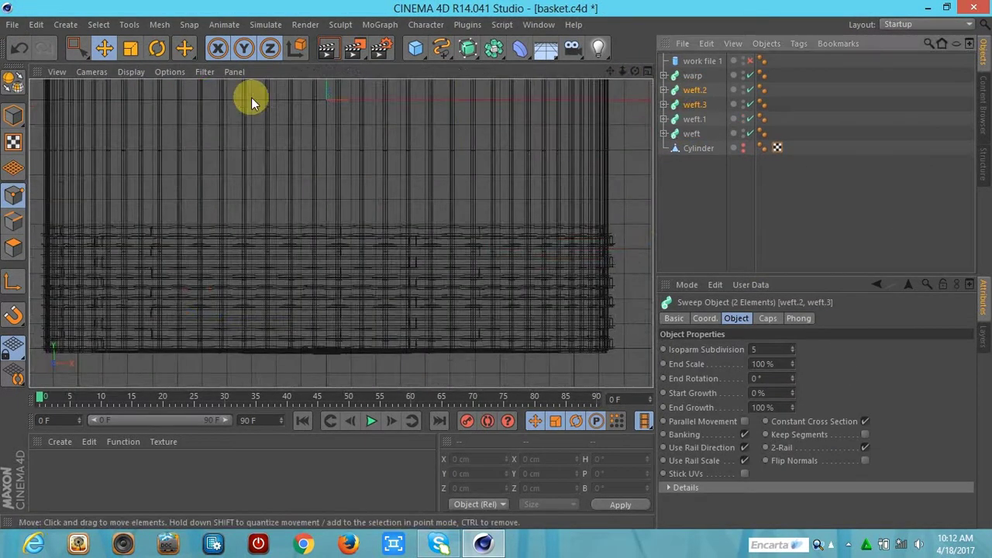
left_click_drag(343, 88, 366, 100)
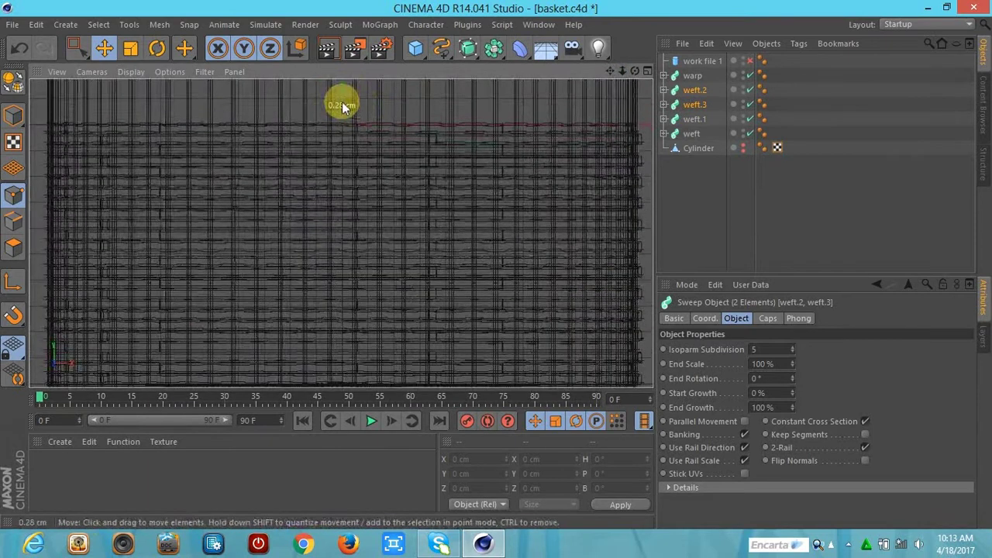
middle_click(341, 93)
middle_click(118, 93)
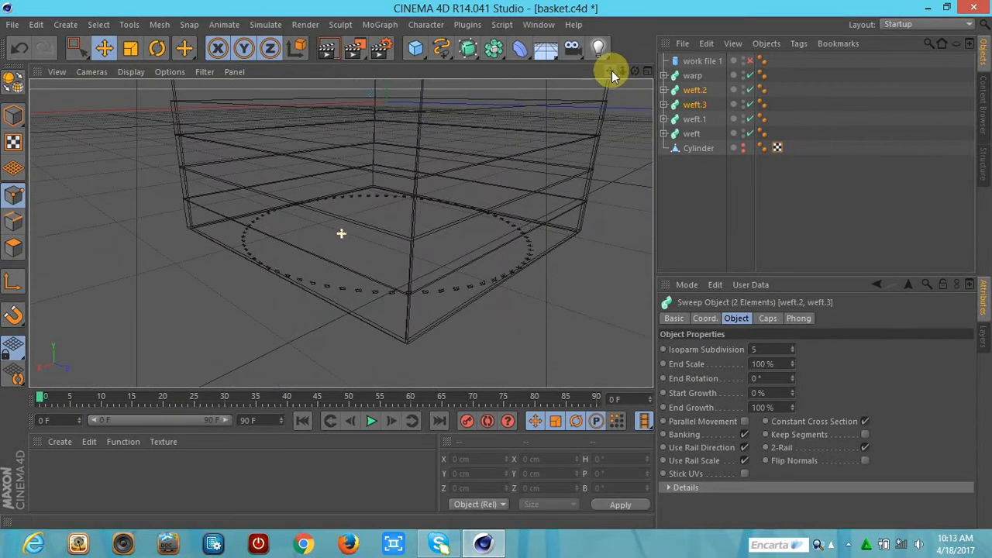
left_click(353, 48)
left_click(415, 127)
Step: Duplicate the weft rings up to weft.7, then add a 400 × 400 cm Plane
left_click(683, 93)
key("ctrl+c")
key("ctrl+v")
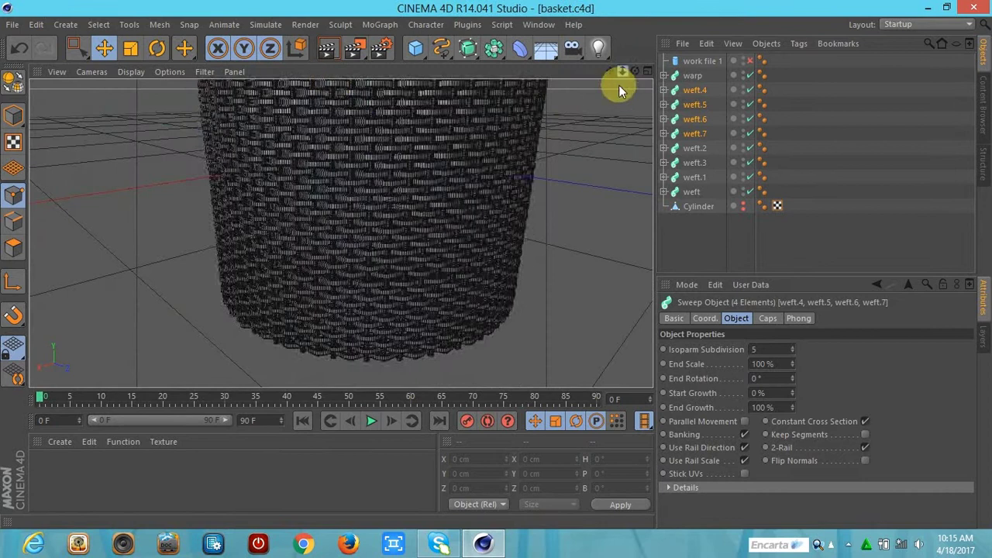
left_click(695, 91)
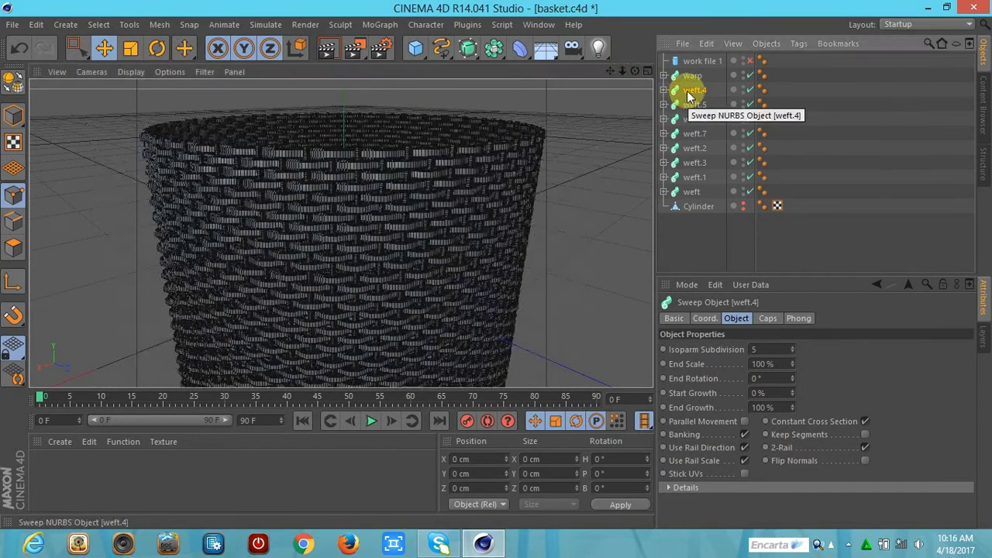
left_click(415, 48)
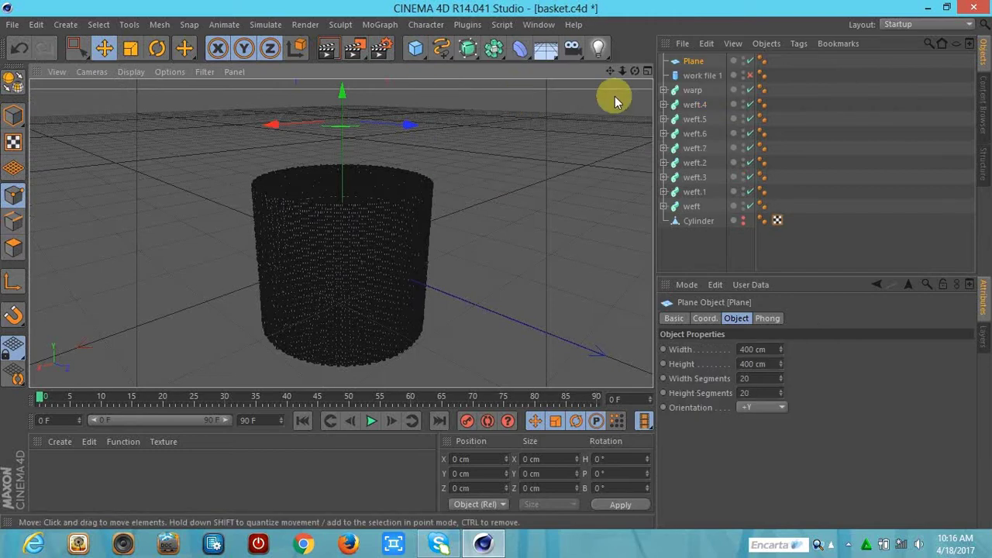
Step: Group all the weft sweeps into one null named 'wefts'
left_click(694, 90)
left_click(693, 207, "shift")
right_click(698, 206)
left_click(748, 373)
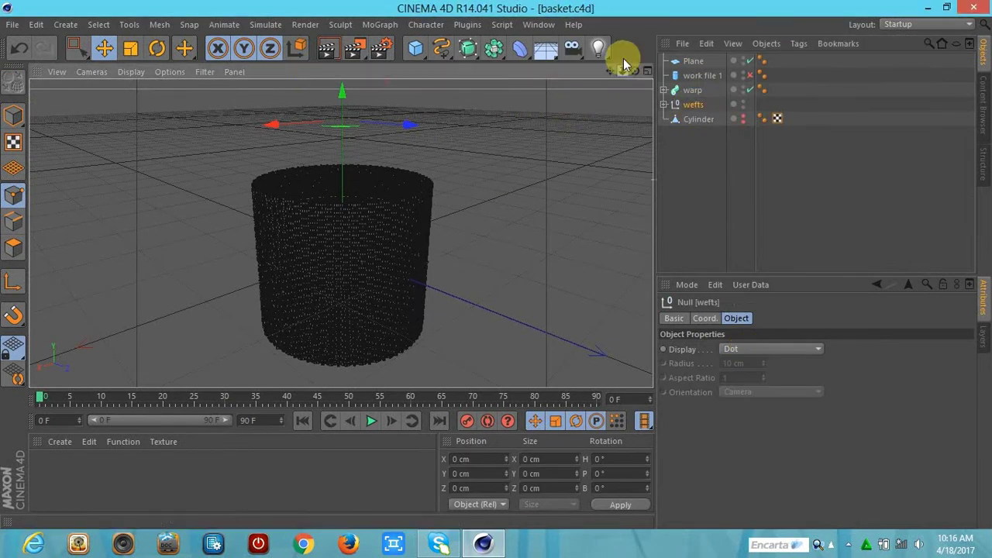
Step: Hide the warp sweep and select the new plane for editing
left_click(450, 250)
left_click(738, 350)
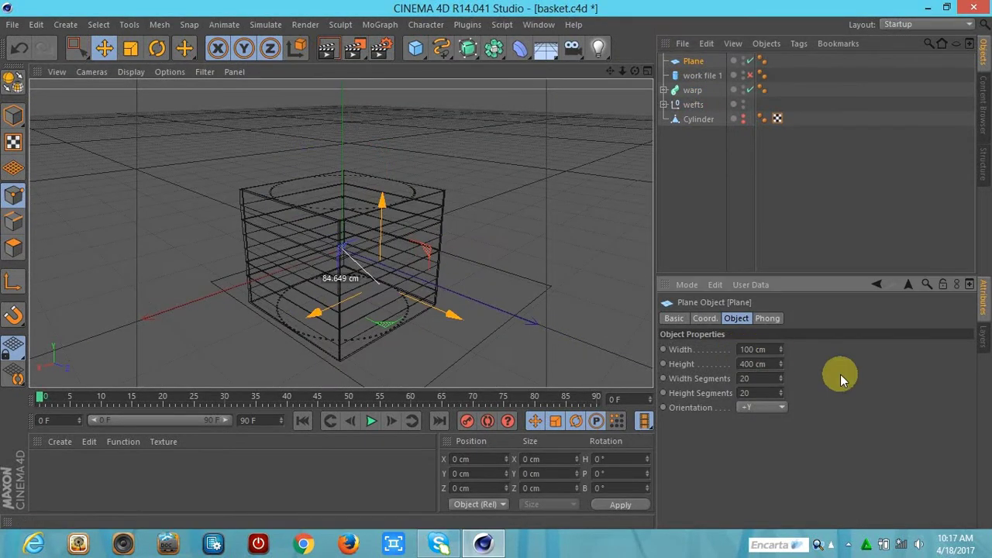
left_click(750, 89)
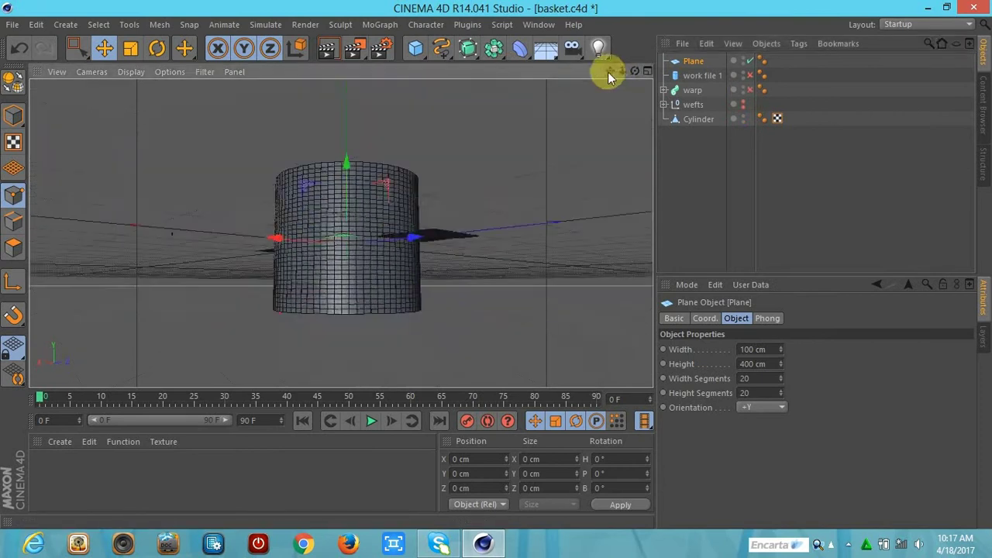
left_click_drag(635, 71, 621, 81)
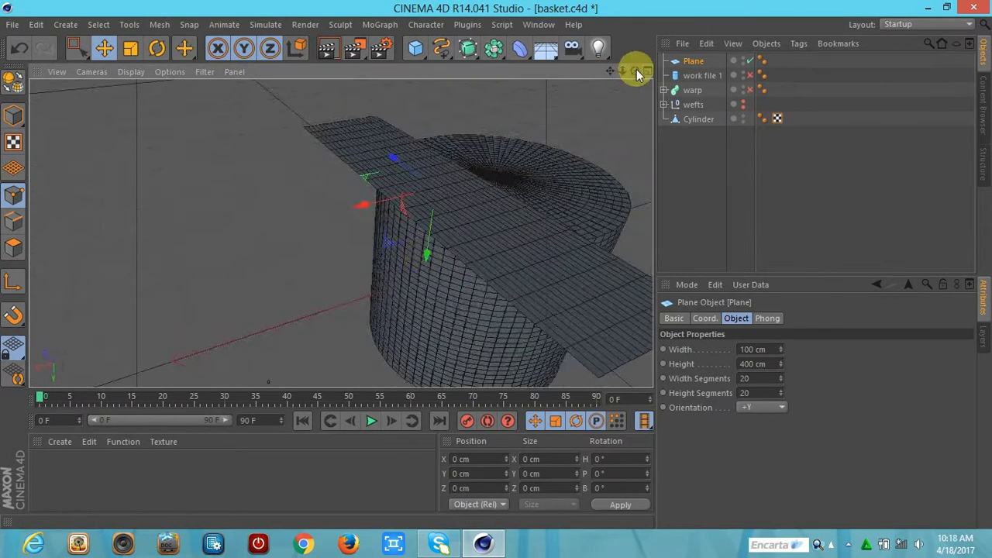
Step: Make the plane 117 cm wide with 23 width and 74 height segments
left_click(781, 350)
left_click_drag(782, 349, 781, 333)
mouse_move(299, 232)
left_mouse_down("alt")
mouse_move(404, 256)
mouse_move(694, 203)
left_mouse_up("alt")
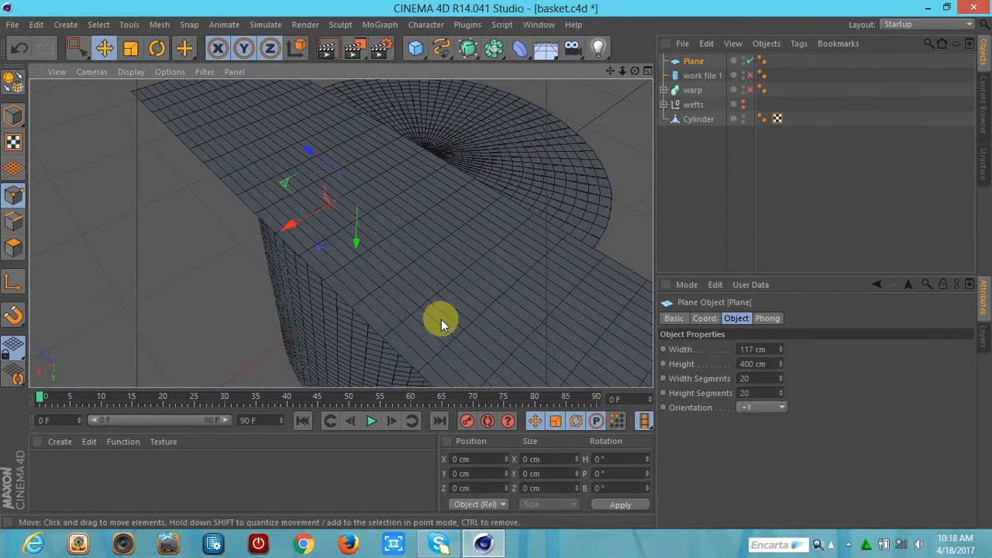
left_click(751, 76)
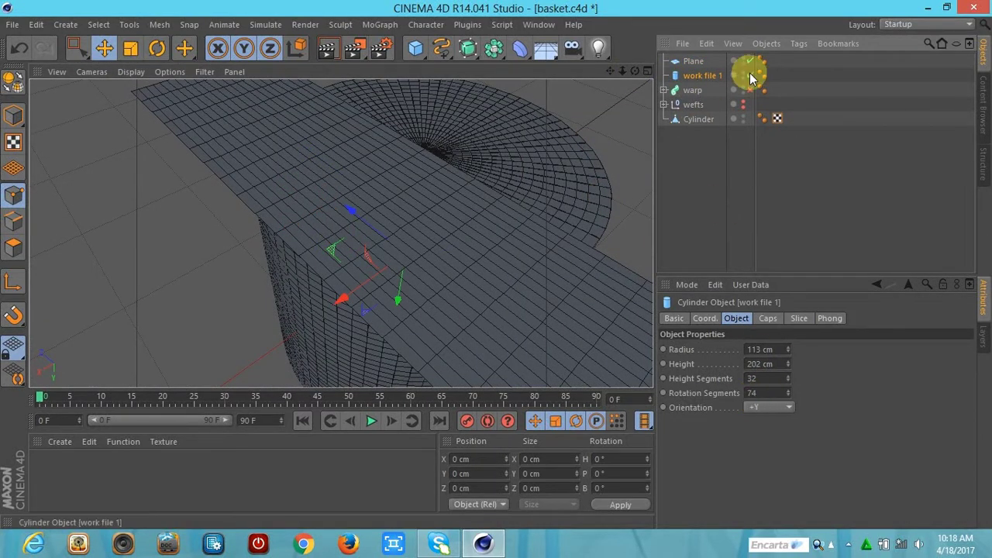
left_click_drag(763, 393, 814, 411)
left_click_drag(781, 380, 798, 372)
left_click_drag(642, 173, 587, 129, "alt")
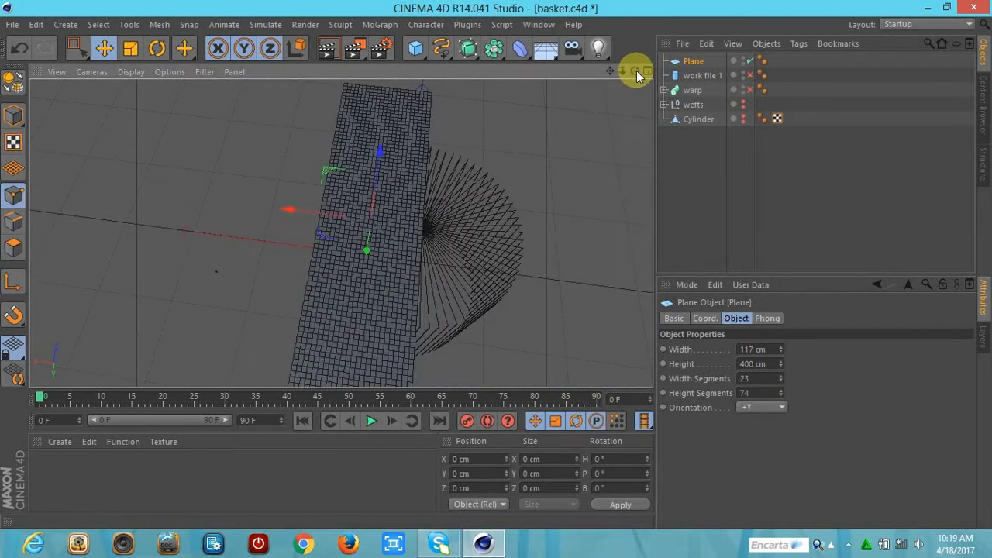
Step: Make the plane editable and stretch it along its length
key("c")
left_click_drag(388, 84, 611, 73, "alt")
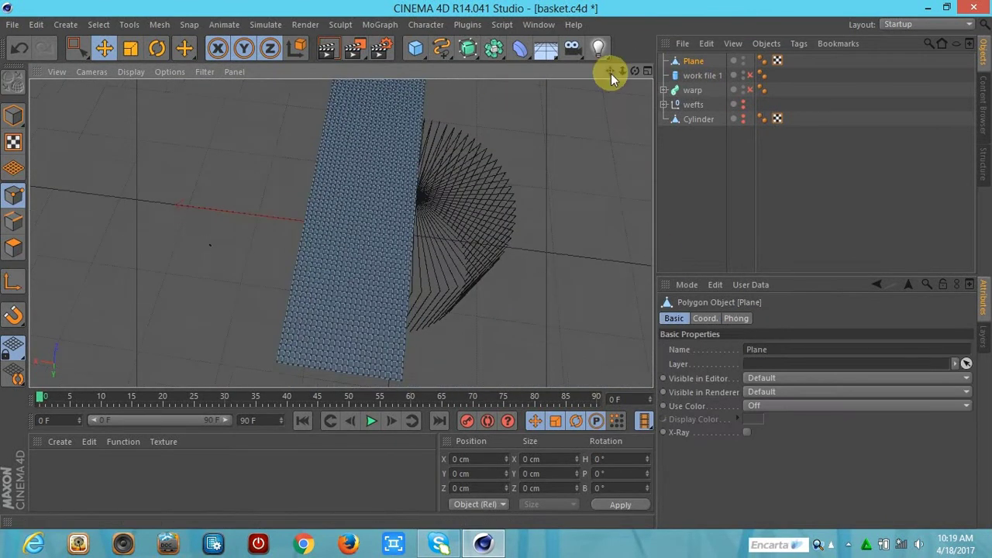
left_click(131, 48)
left_click(13, 116)
left_click_drag(383, 194, 370, 199)
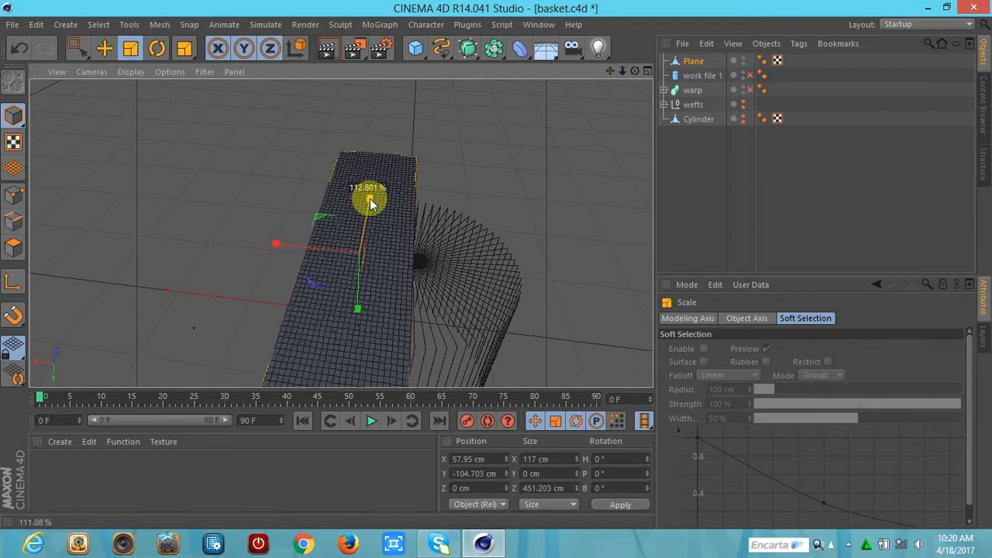
left_click(105, 48)
Step: Loop-select the plane's bottom horizontal edges
key("u")
key("l")
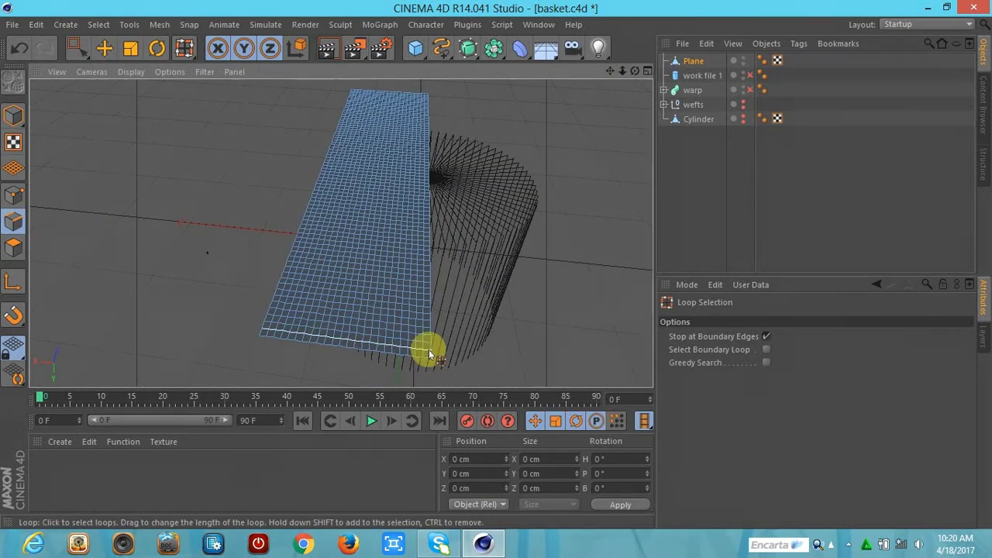
left_click_drag(535, 385, 341, 233, "alt")
key("0")
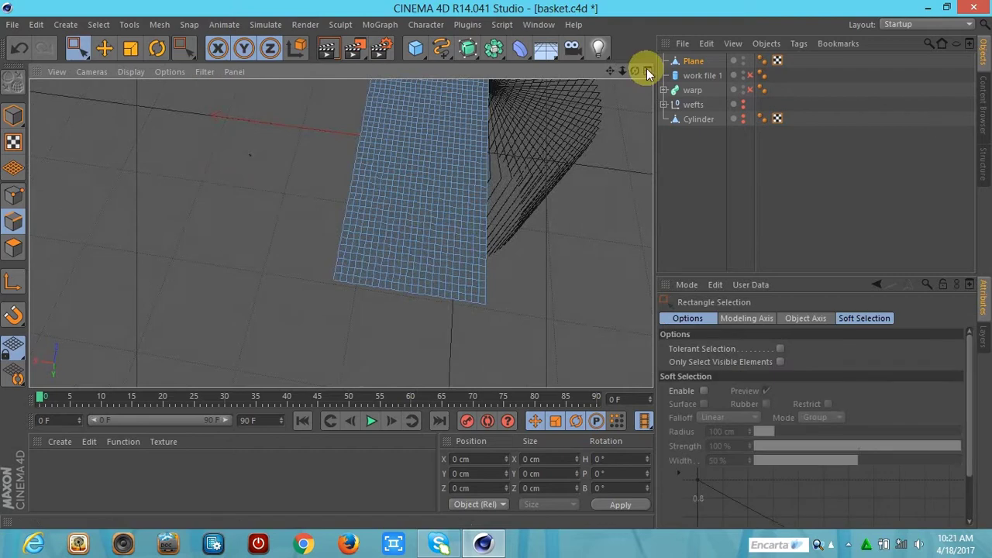
left_click_drag(321, 358, 500, 294)
left_click(104, 48)
left_click(480, 271)
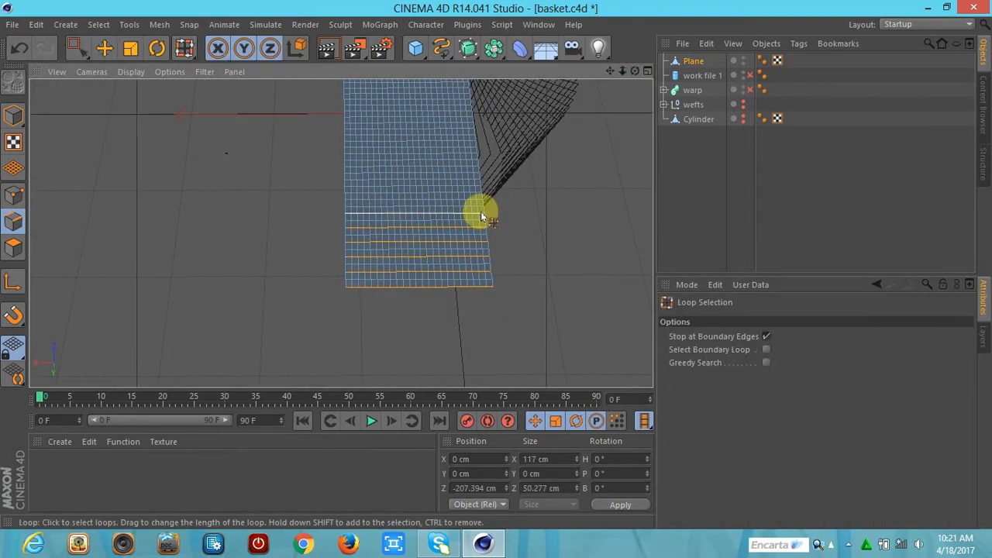
Step: Add further horizontal edge loops across the rest of the plane
left_click_drag(636, 80, 587, 225)
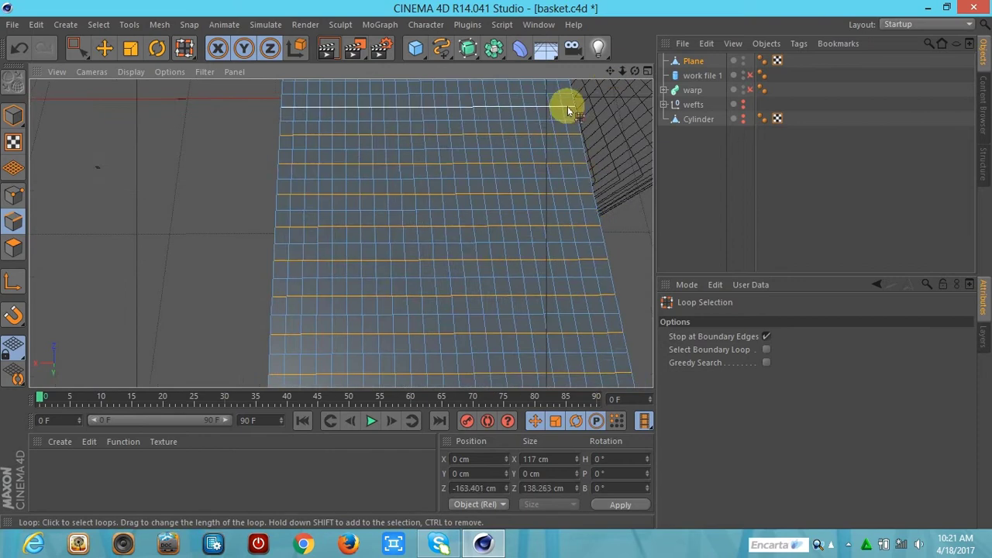
left_click(558, 184, "shift")
left_click_drag(603, 93, 535, 224)
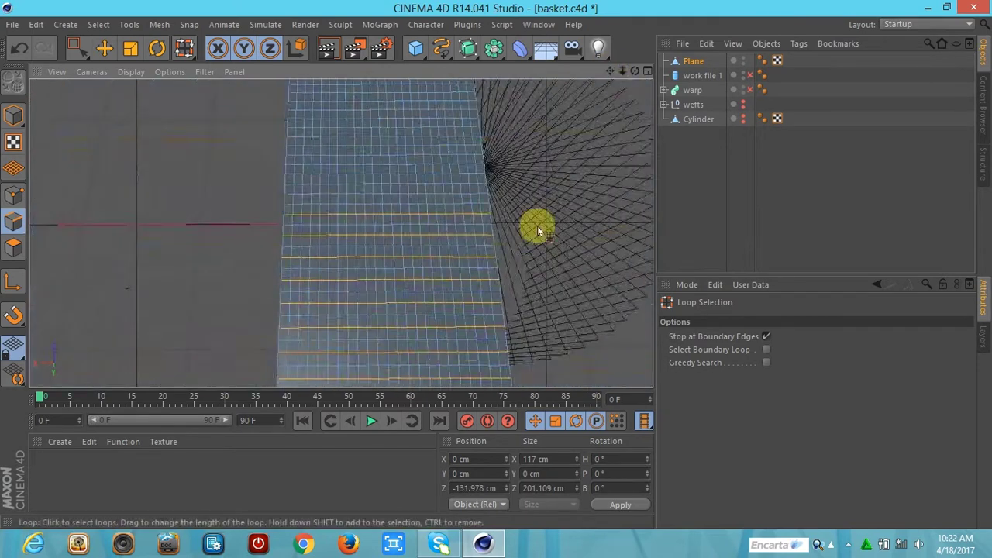
left_click_drag(455, 377, 445, 339, "alt")
left_click(444, 339, "shift")
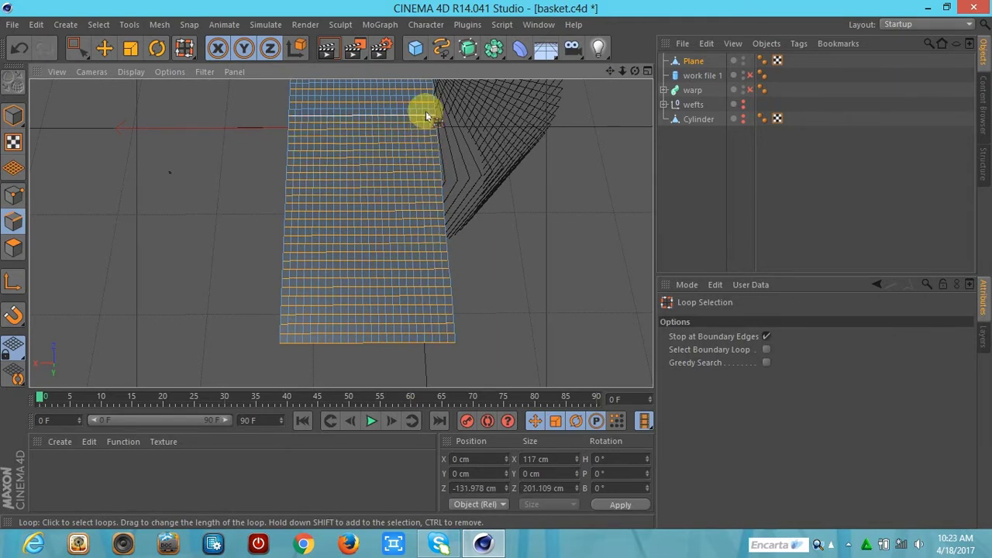
mouse_move(430, 114)
middle_mouse_down("alt")
mouse_move(422, 189)
mouse_move(436, 287)
mouse_move(498, 318)
middle_mouse_up("alt")
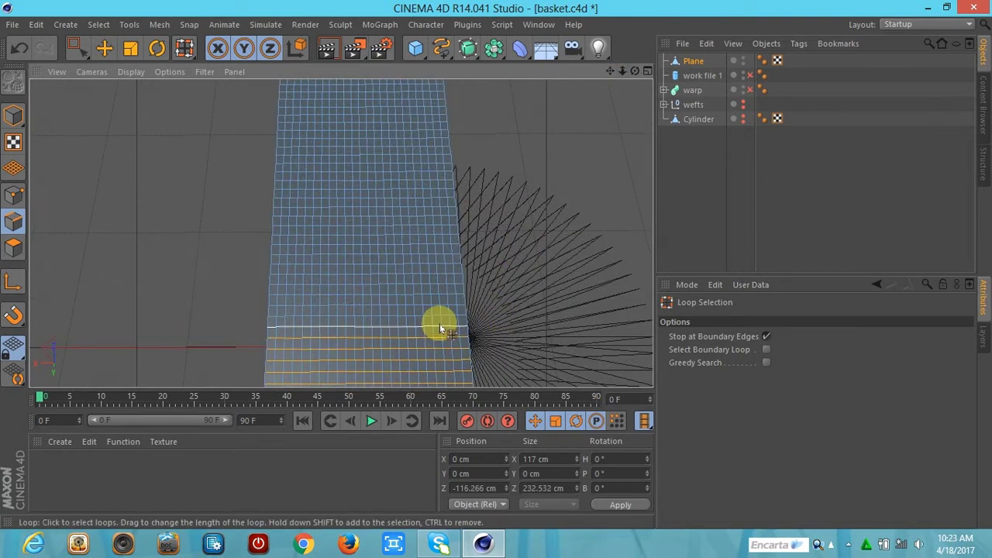
Step: Ring-select the vertical edges across the whole plane
key("u")
key("b")
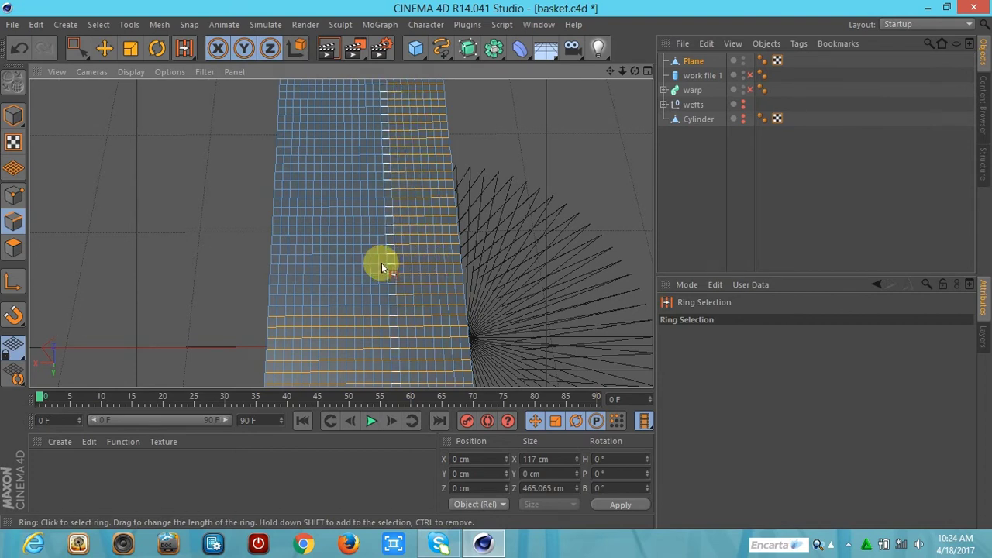
left_click_drag(382, 265, 341, 266)
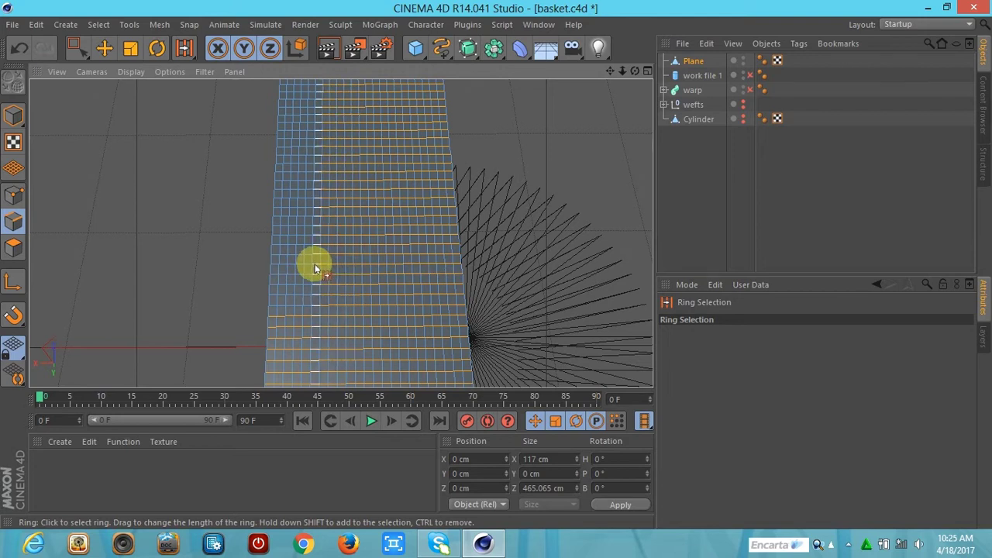
left_click_drag(613, 99, 147, 33, "alt")
Step: Convert the selected edges into a Plane.Spline with Edge to Spline
key("e")
left_click(176, 27)
left_click(266, 99)
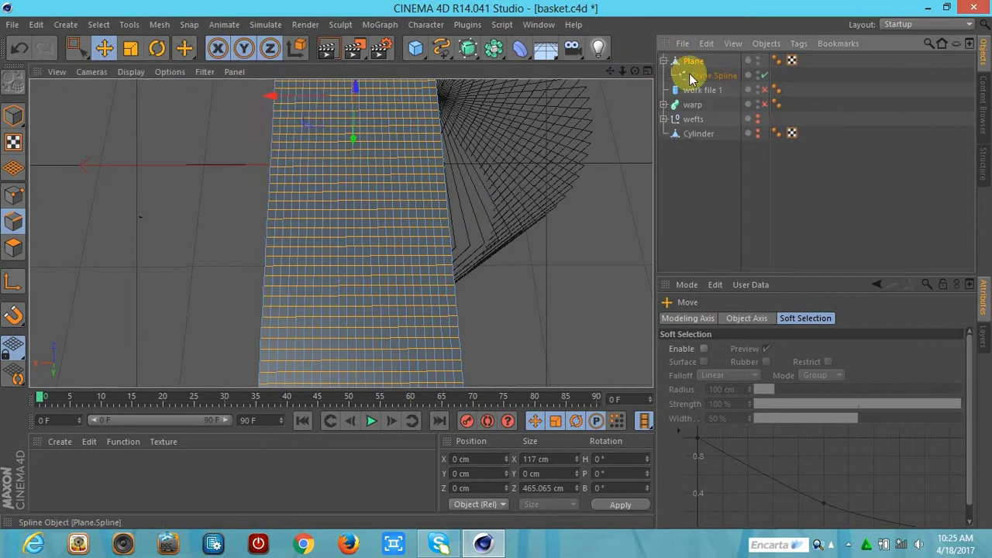
left_click(675, 61)
Step: Sweep a rounded 1.5 × 3 cm rectangle profile along the Plane.Spline
left_click(664, 104)
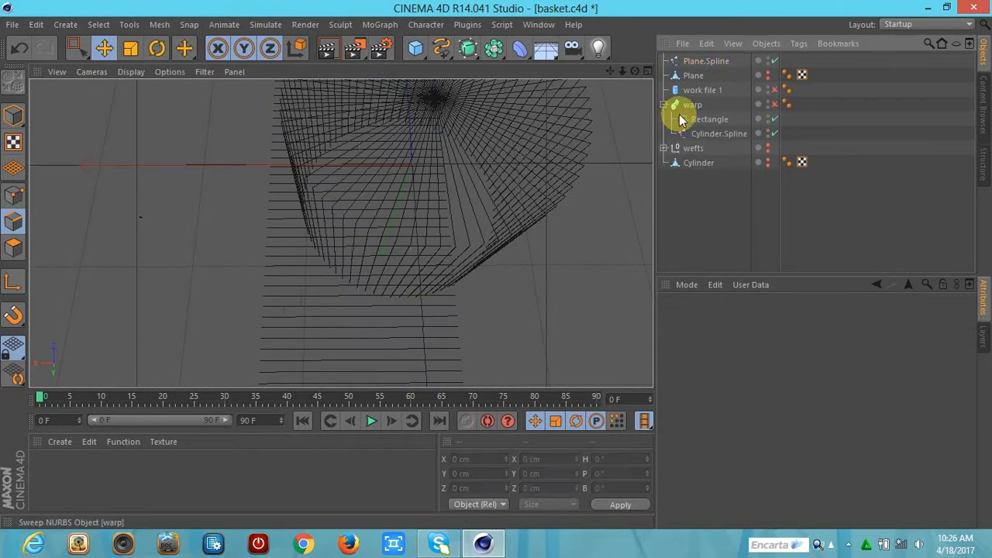
left_click(705, 72)
left_click(442, 48, "alt")
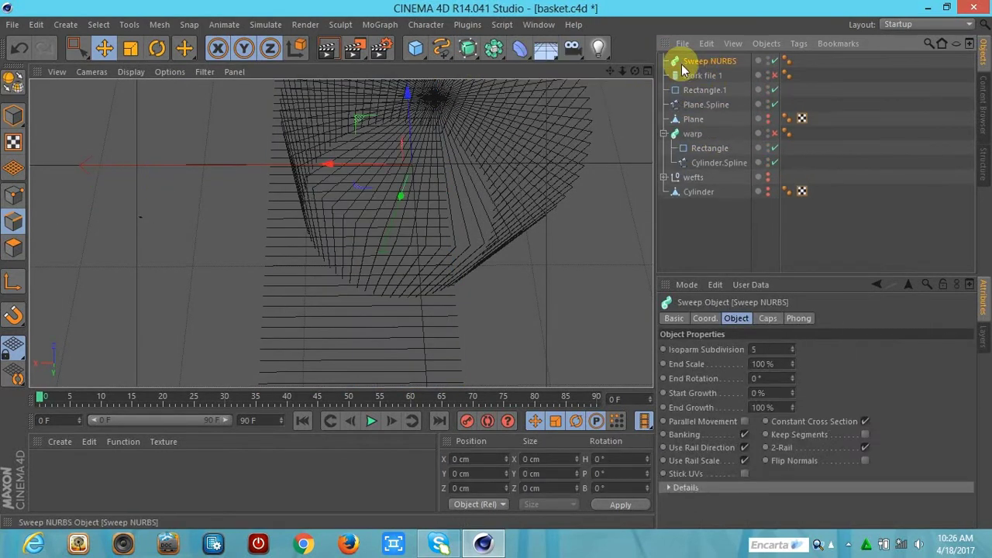
left_click(691, 91, "ctrl")
left_click(691, 91)
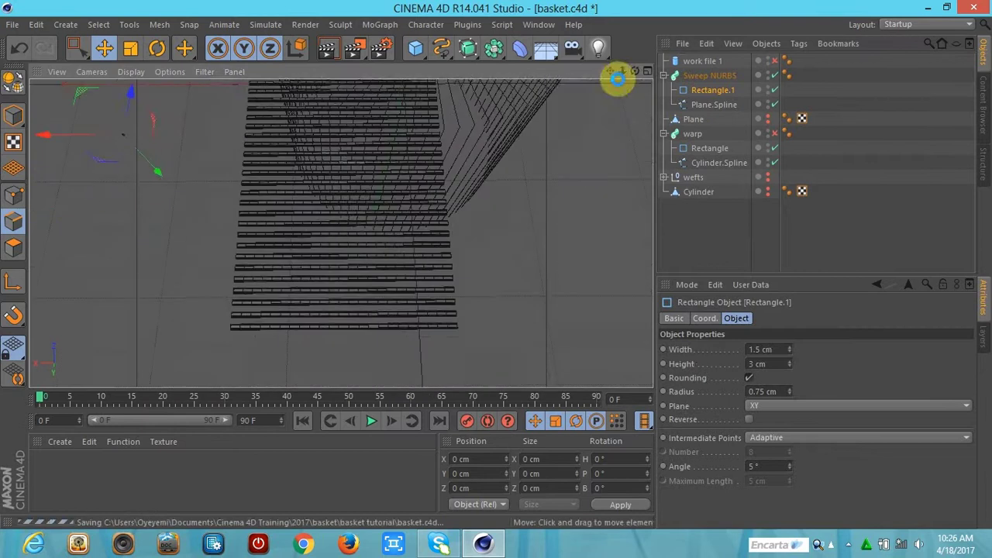
left_click(664, 75)
Step: Rename the new sweep 'base warp'
double_click(709, 76)
type("base warp")
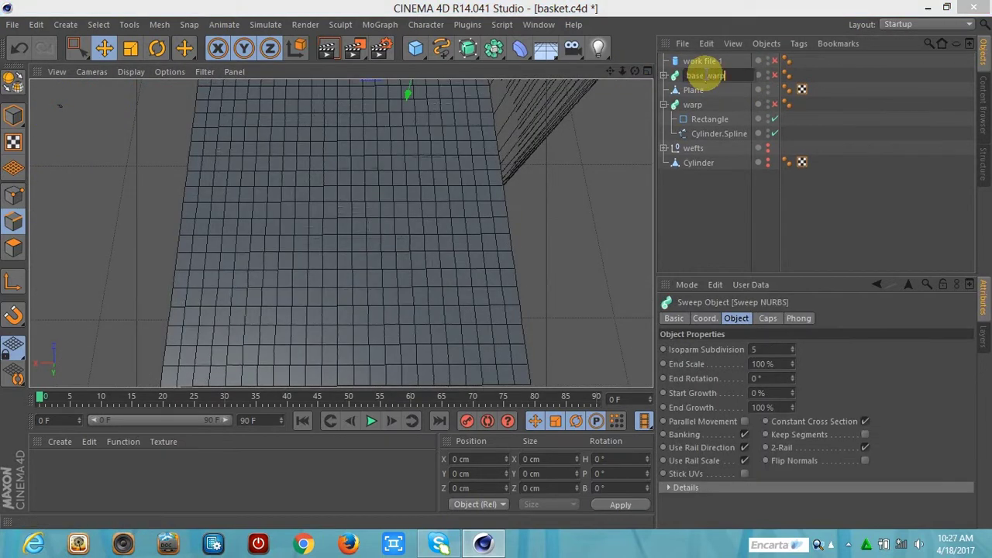
left_click(693, 90)
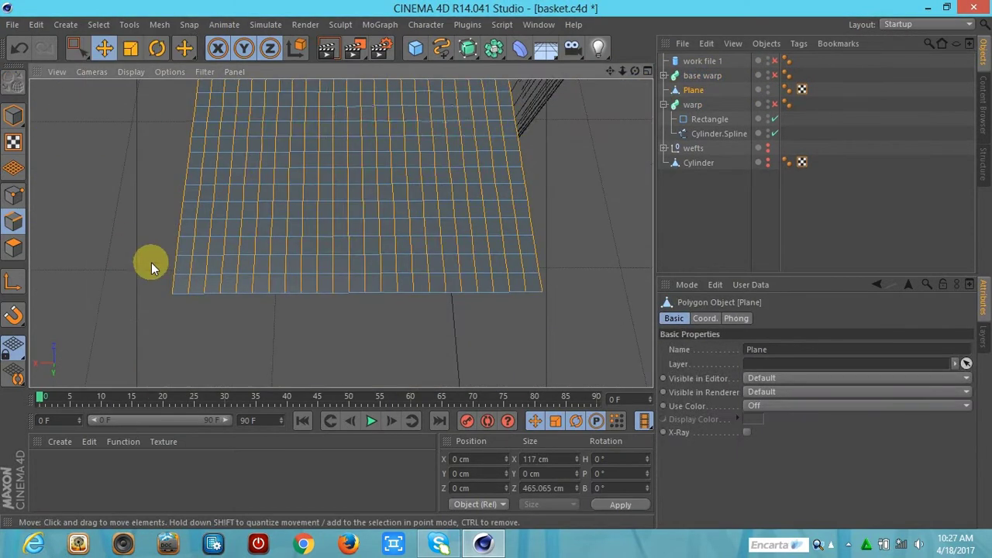
scroll(166, 282, "up", 5)
scroll(587, 194, "down", 4)
Step: Extract a second Plane.Spline from the plane's edges and rename it
left_click(159, 24)
mouse_move(173, 60)
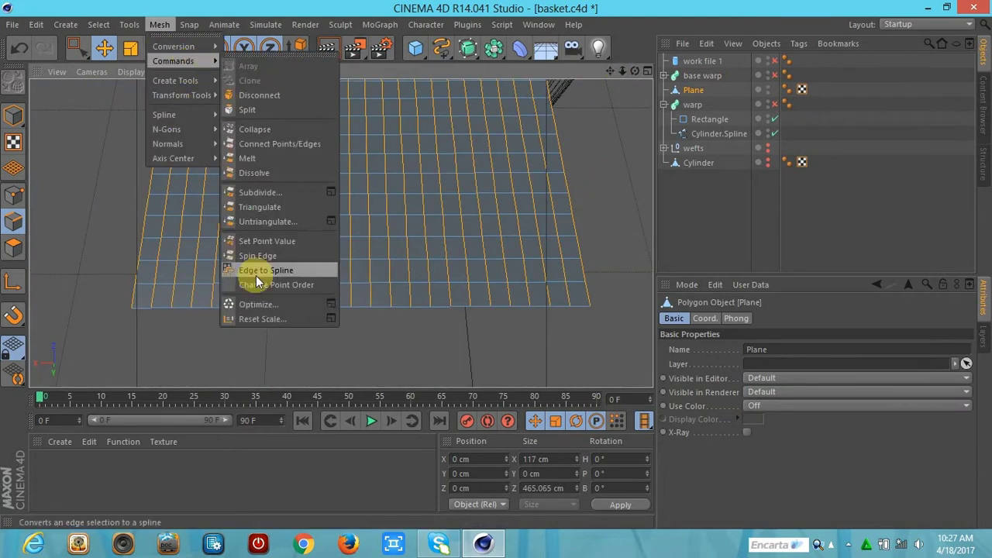
left_click(261, 206)
left_click_drag(680, 93, 665, 65)
left_click(695, 107)
double_click(696, 106)
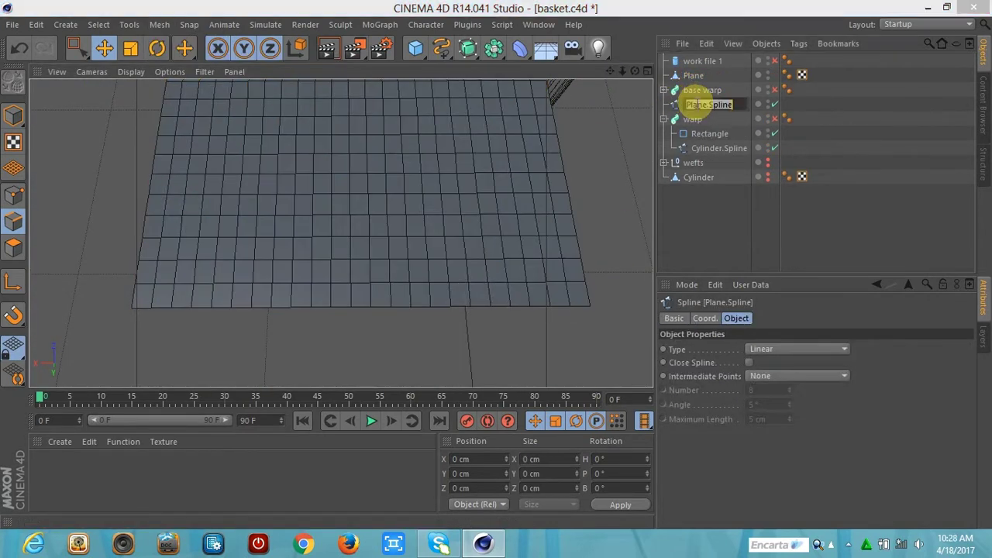
Step: Name it 'base weft spline' and raise a box-selected set of its points in front view
key("Return")
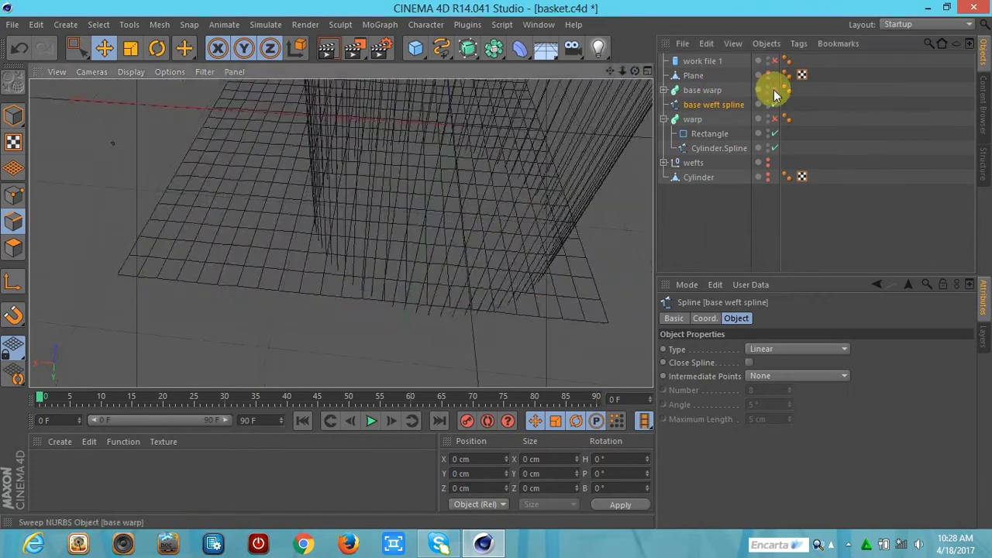
middle_click(512, 254)
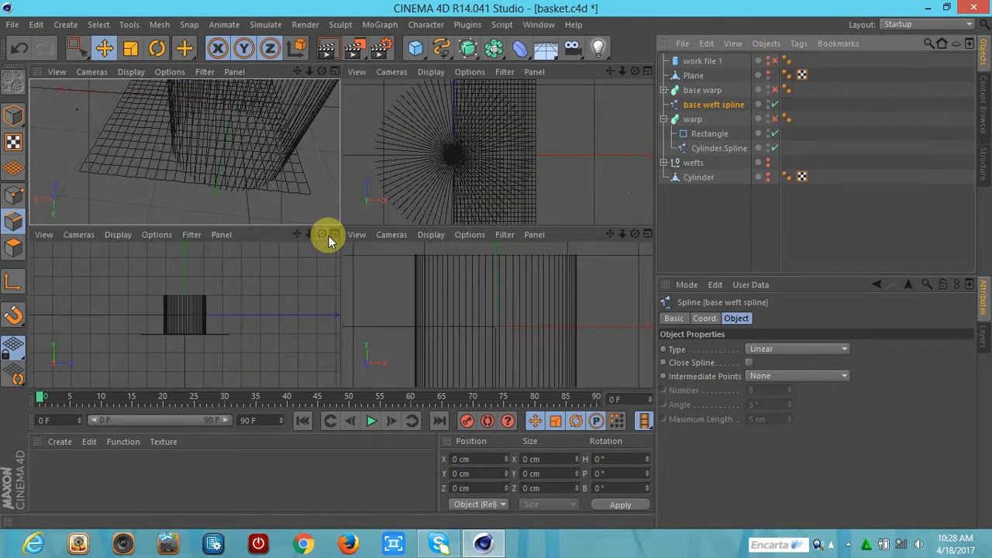
left_click(647, 234)
left_click(187, 51)
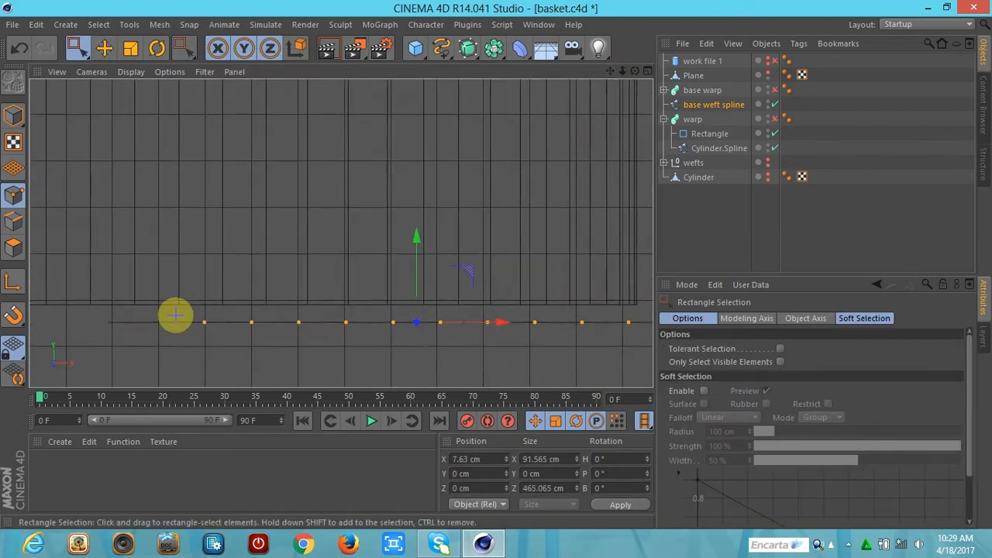
left_click(103, 48)
left_click_drag(380, 232, 382, 225)
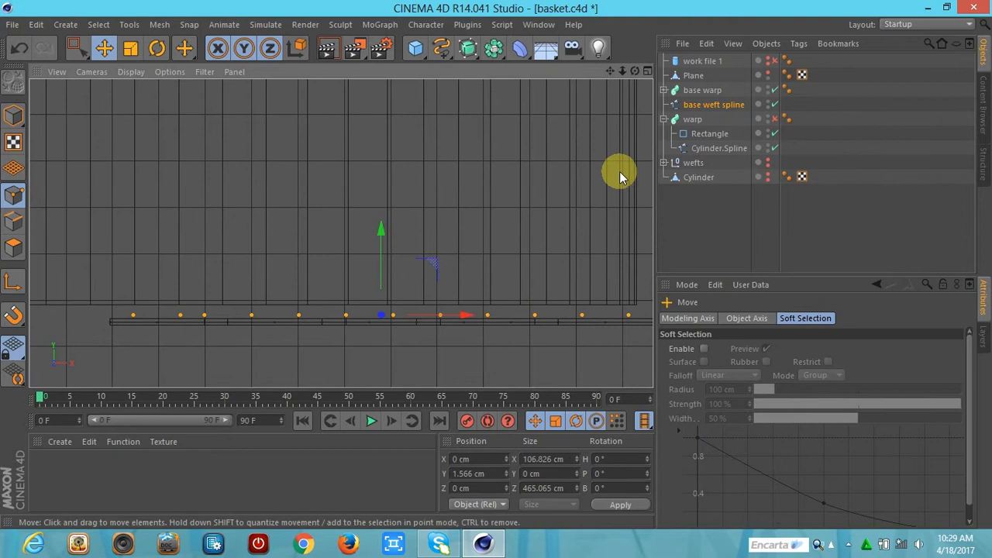
Step: Invert the point selection and lower the alternate points
middle_click(394, 116)
middle_click(394, 115)
left_click_drag(394, 116, 434, 202, "alt")
middle_click(559, 170)
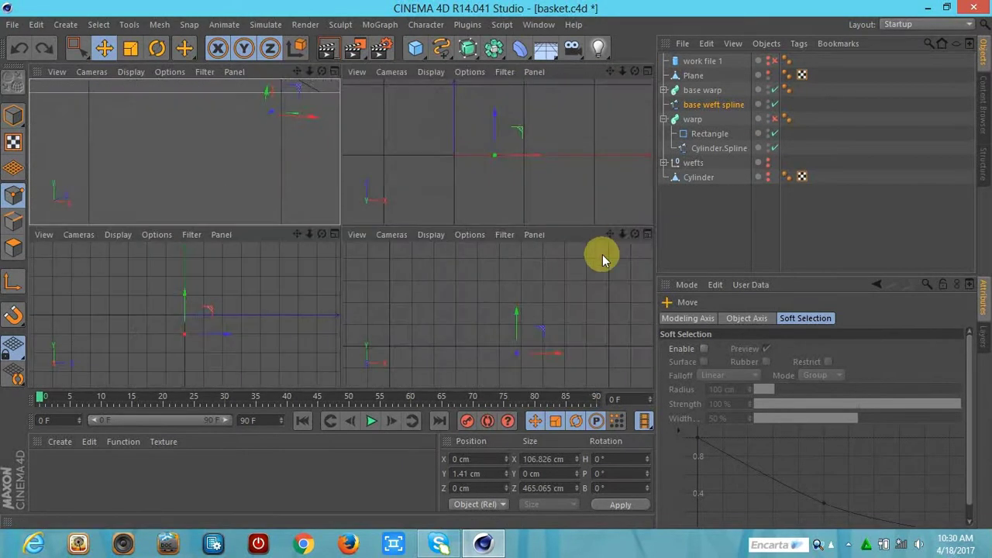
middle_click(603, 255)
left_click(99, 24)
left_click(117, 245)
left_click_drag(380, 237, 378, 248)
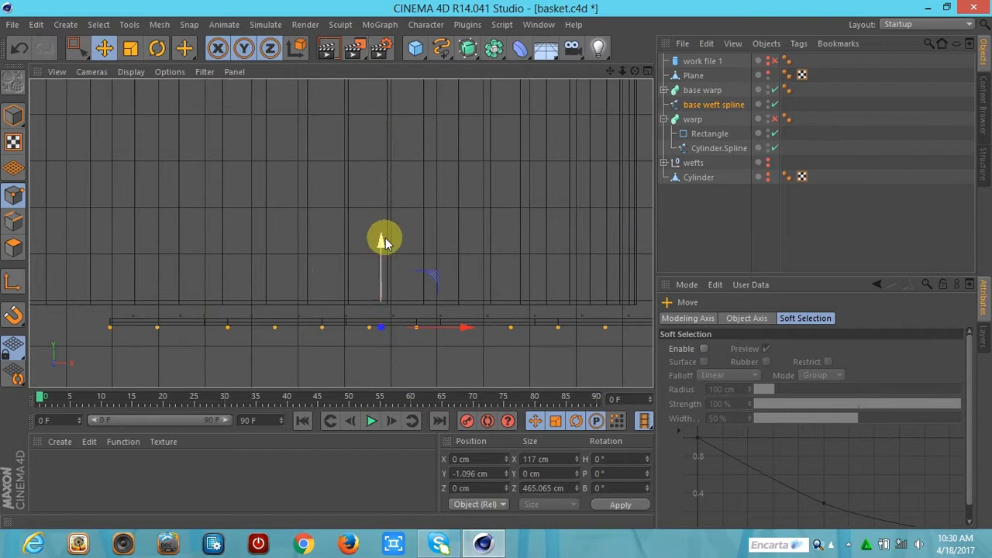
Step: Set the base weft spline's type to B-Spline for a smooth wave
left_click(647, 72)
left_click(710, 134)
left_click(663, 119)
left_click(664, 133)
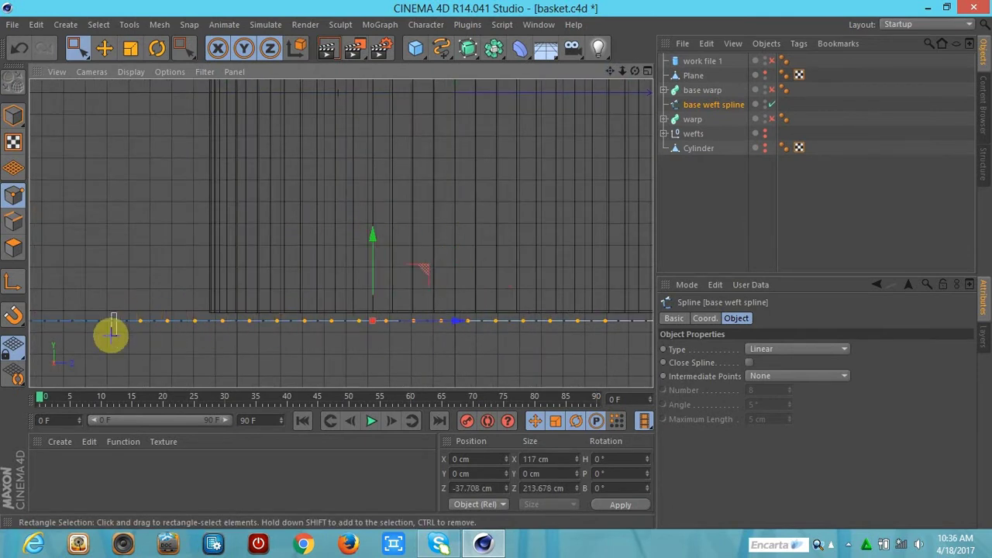
middle_click_drag(57, 327, 209, 306, "alt")
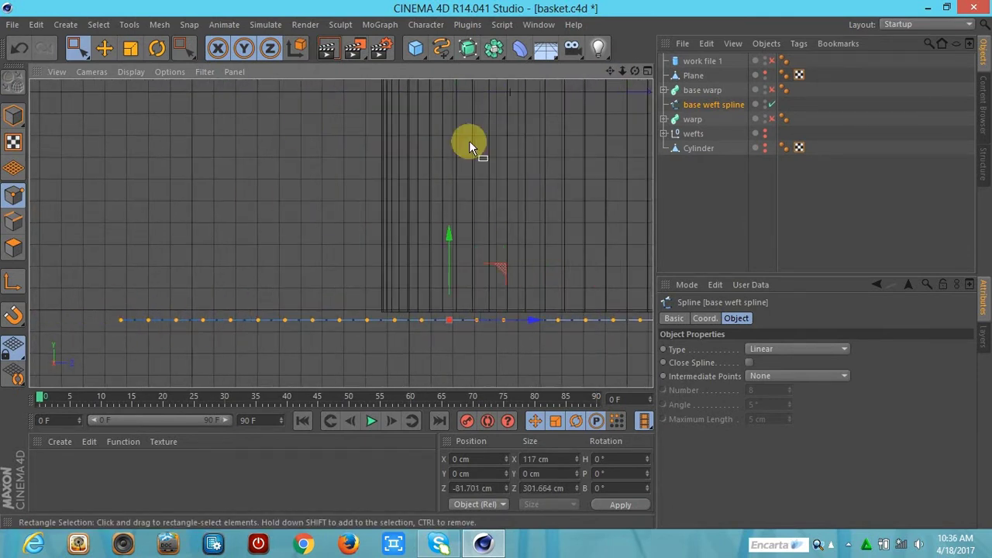
left_click_drag(612, 72, 460, 237)
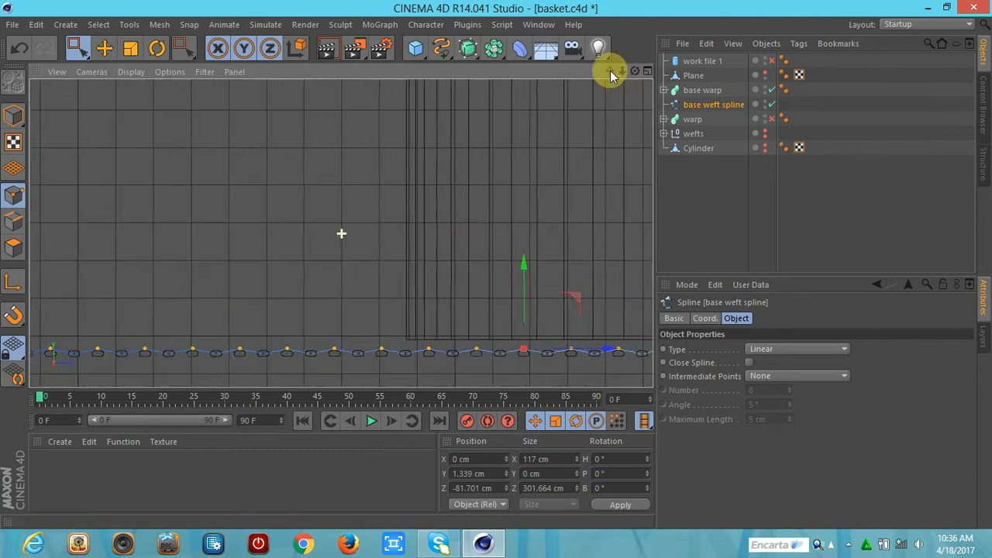
left_click_drag(341, 233, 338, 221)
left_click(783, 351)
Step: Invert the selection again and raise the alternate points to deepen the wave
left_click(99, 24)
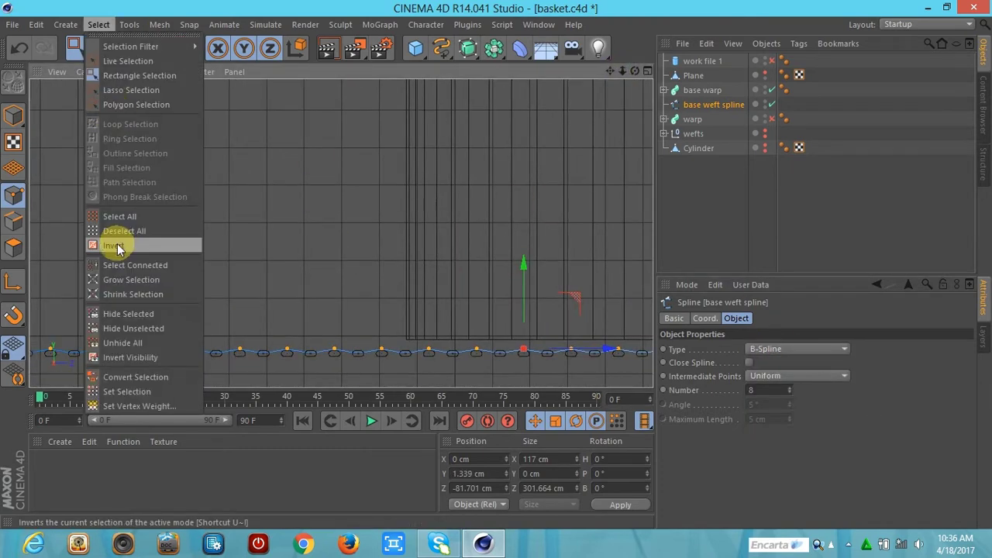
left_click(118, 243)
left_click_drag(448, 233, 450, 213)
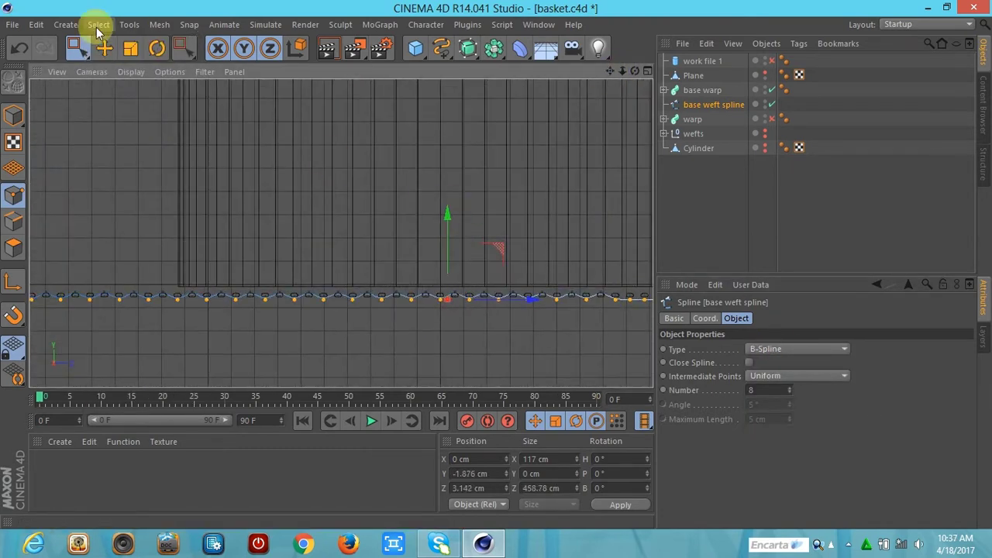
left_click(98, 24)
left_click(118, 243)
left_click(99, 24)
left_click(124, 251)
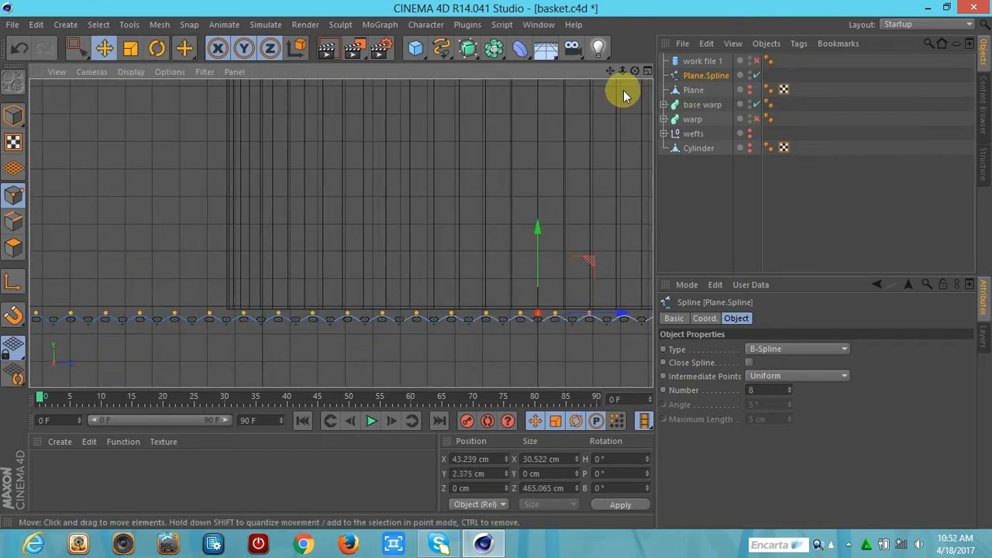
Step: Sweep the Rectangle profile along the wavy base weft spline in a new Sweep
key("F1")
mouse_move(505, 78)
left_mouse_down("alt")
mouse_move(666, 116)
mouse_move(687, 144)
left_mouse_up("alt")
left_click(665, 119)
left_click(685, 137)
left_click(480, 83)
left_click_drag(702, 90, 691, 75)
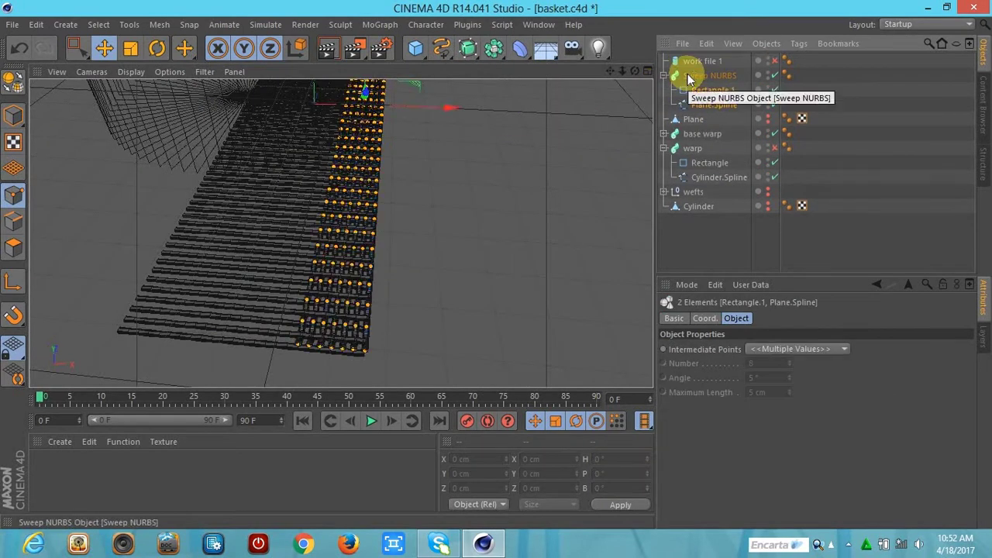
scroll(549, 210, "up", 3)
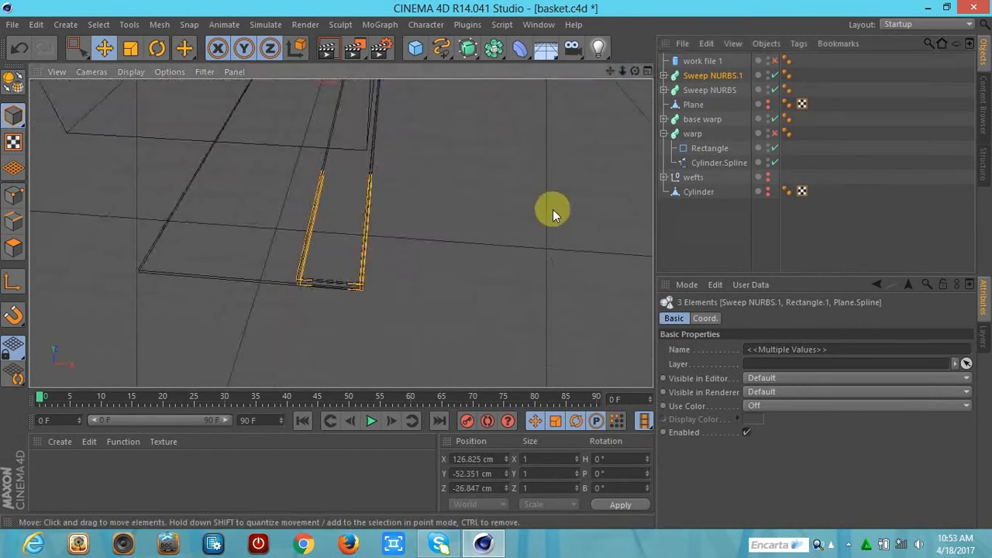
Step: Duplicate the weft strand and shift the copy 3.959 cm along X
key("F4")
left_click_drag(438, 248, 441, 249)
left_click(646, 73)
middle_click(331, 231)
left_click_drag(549, 186, 562, 188)
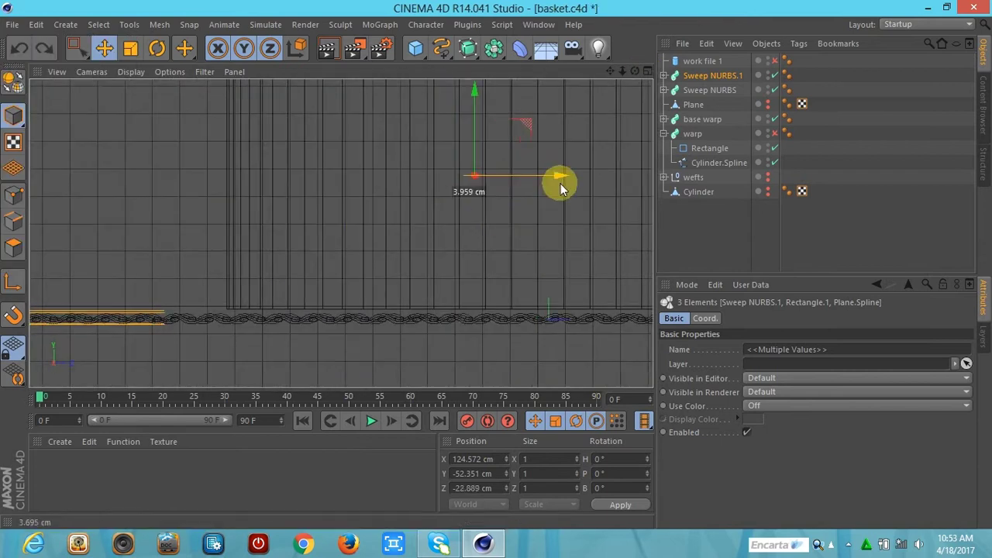
left_click(646, 73)
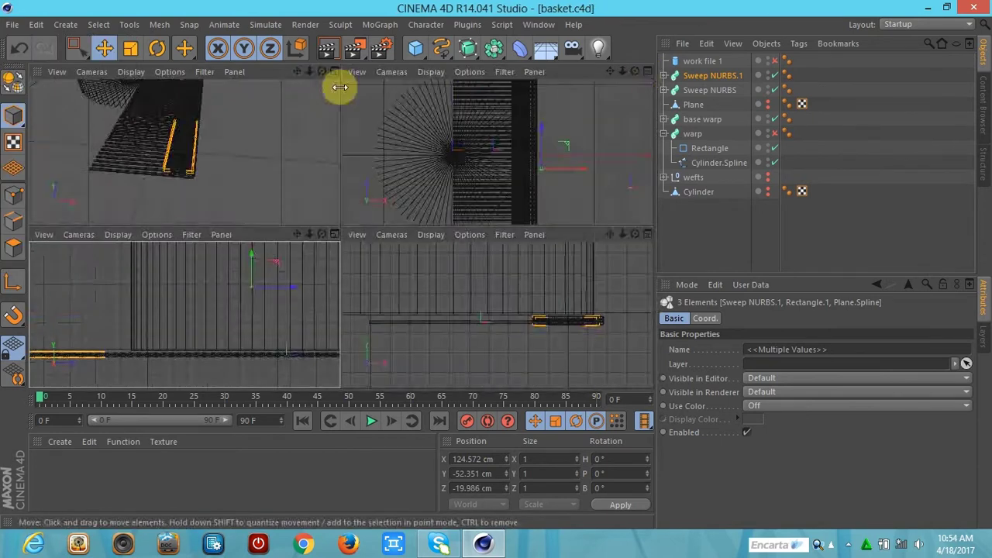
Step: Copy and paste the weft sweeps into six strands evenly spaced across the base
key("F1")
left_click(695, 84, "shift")
left_click_drag(696, 84, 698, 69, "ctrl")
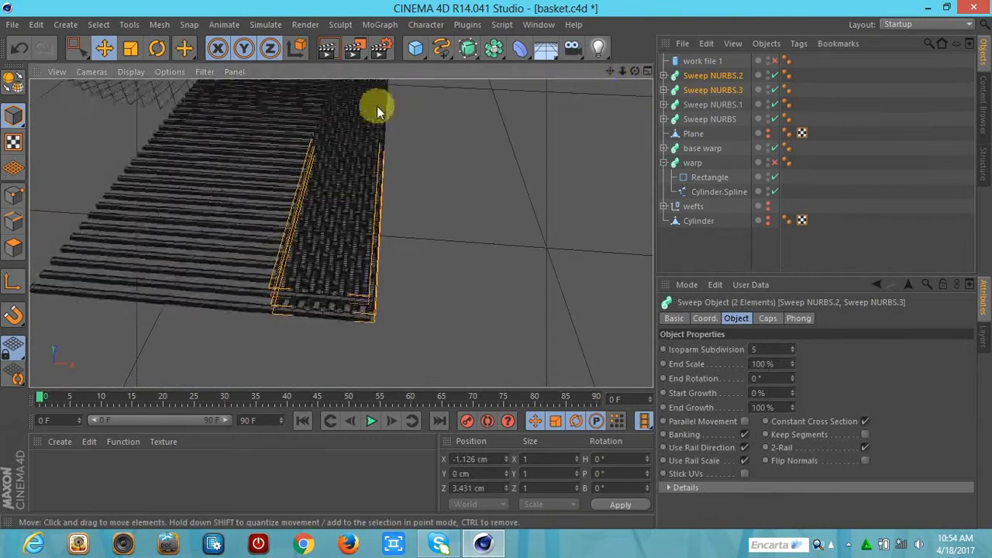
left_click(645, 73)
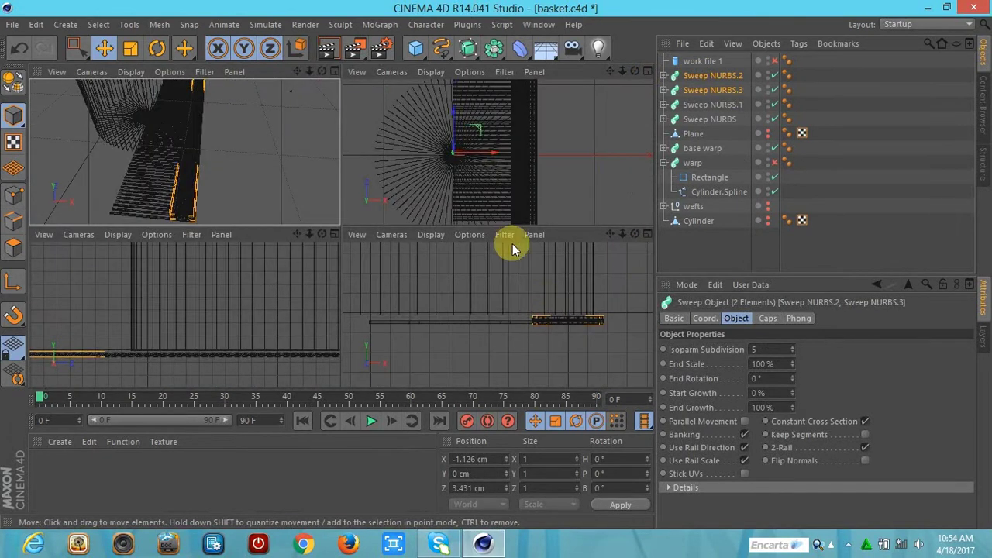
left_click(693, 122, "shift")
key("ctrl+c")
key("ctrl+v")
left_click_drag(481, 150, 421, 166)
key("ctrl+z")
key("ctrl+y")
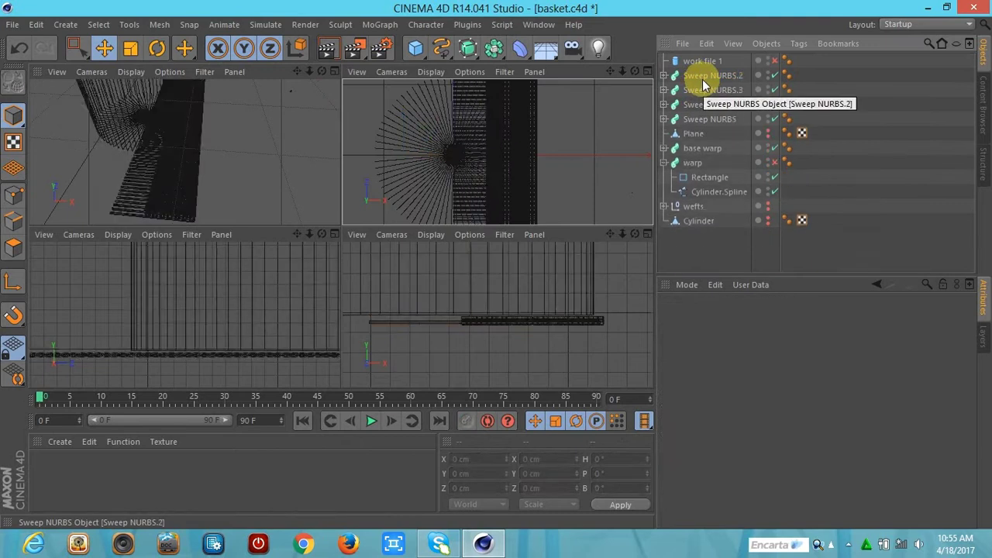
key("ctrl+y")
left_click_drag(465, 158, 461, 150)
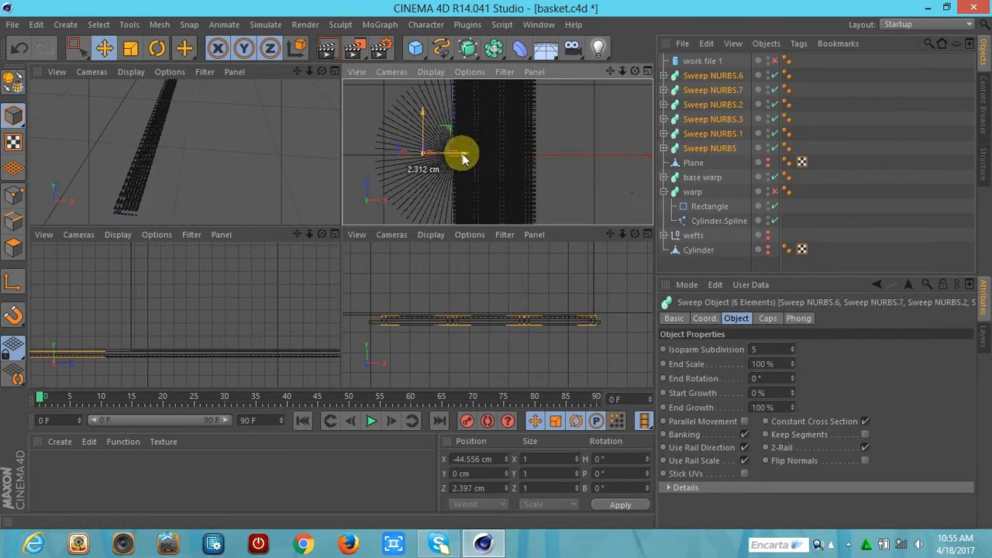
Step: Save the scene and render a preview of the woven base
key("ctrl+s")
middle_click(332, 73)
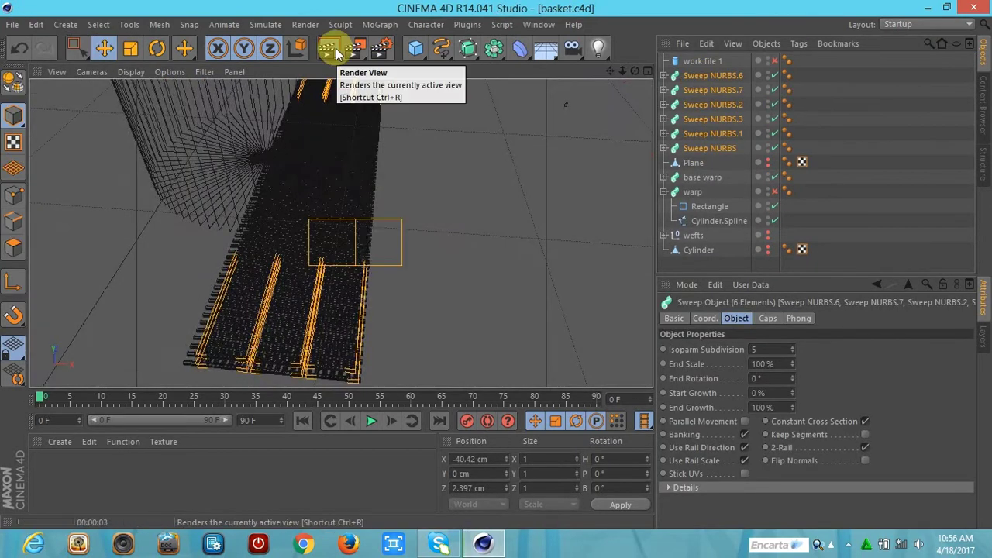
left_click(335, 48)
middle_click(476, 151)
left_click(647, 71)
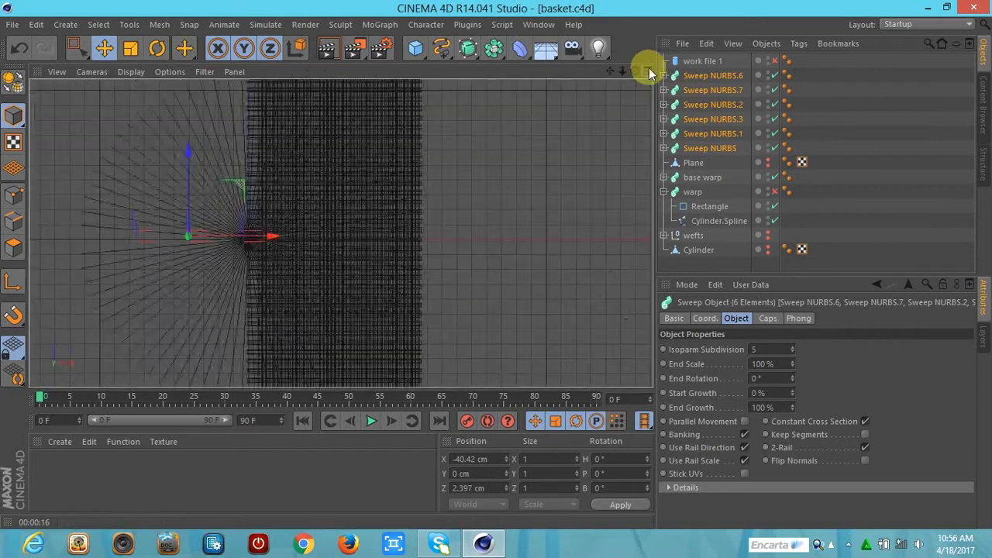
key("F1")
Step: Group the weft sweeps into a null named base and add a Bend deformer
right_click(697, 140)
left_click(737, 374)
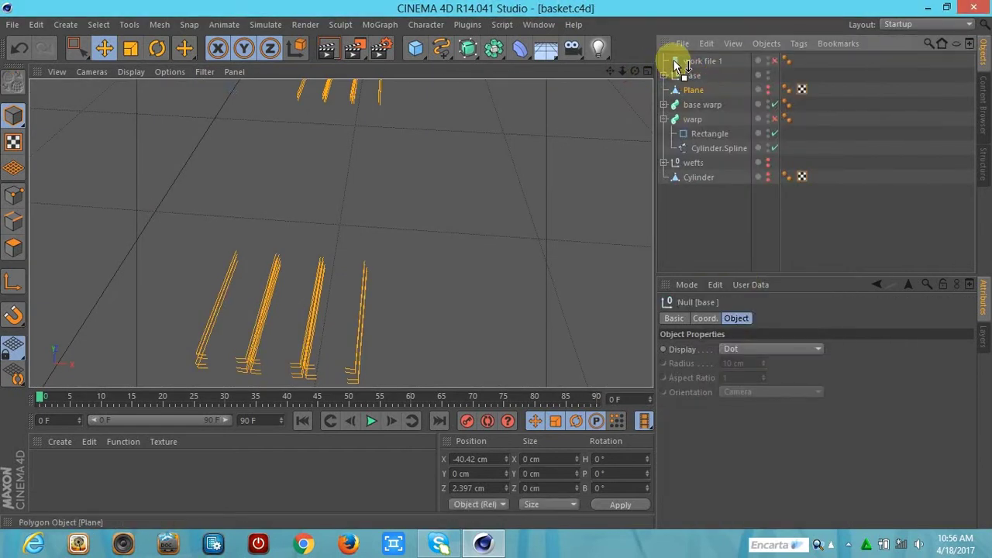
mouse_move(520, 48)
left_mouse_down()
mouse_move(660, 93)
mouse_move(589, 119)
left_mouse_up()
Step: Tip the Bend deformer -90° in pitch and lower it beneath the base
left_click_drag(787, 349, 765, 348)
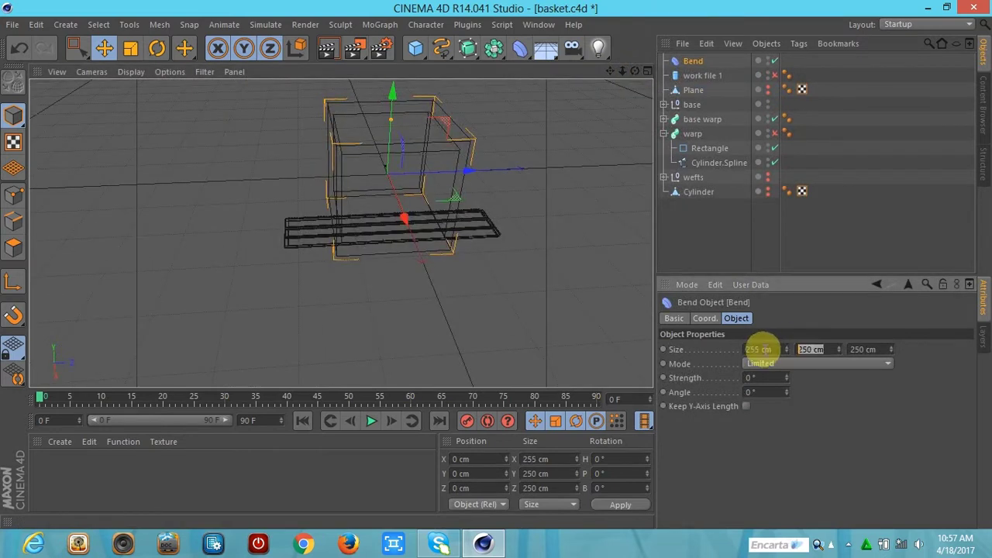
left_click(156, 48)
mouse_move(330, 134)
left_mouse_down()
mouse_move(412, 153)
mouse_move(383, 121)
mouse_move(502, 186)
left_mouse_up()
key("e")
left_click_drag(345, 172, 347, 210)
Step: Size the Bend 125 × 500 × 45 cm, nest it in base, and set Strength 3°, Angle 4°
type("10")
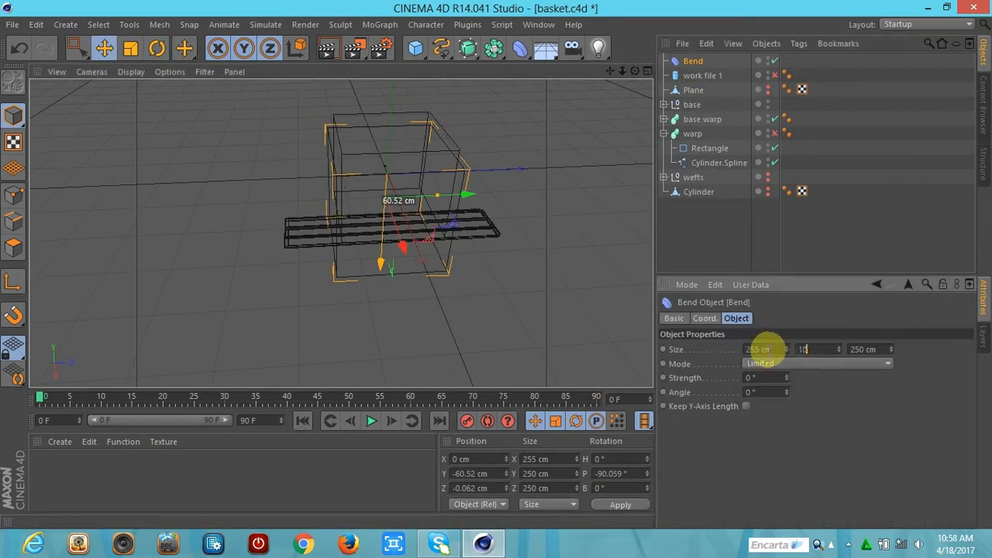
key("Return")
left_click(751, 350)
type("500")
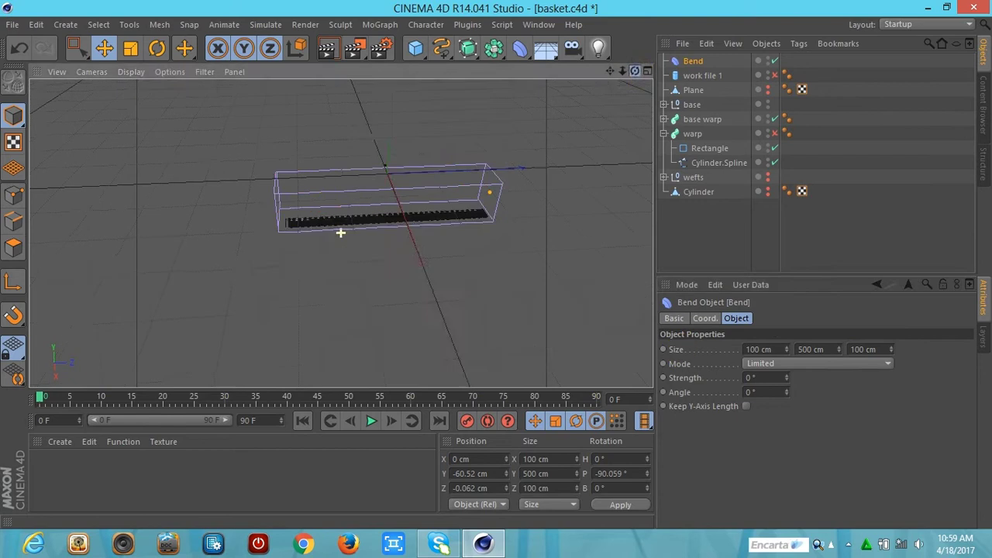
left_click_drag(496, 217, 410, 288)
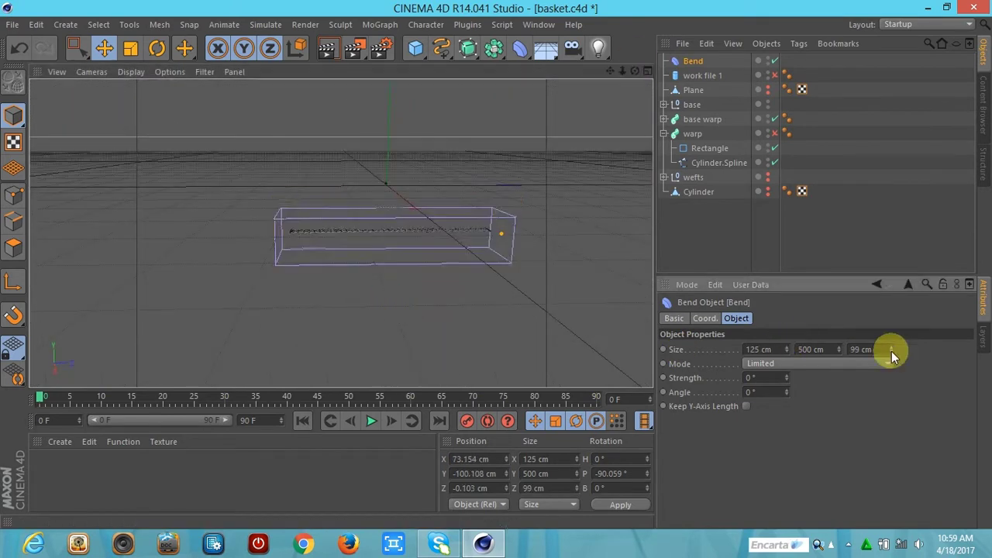
left_click_drag(412, 233, 340, 232)
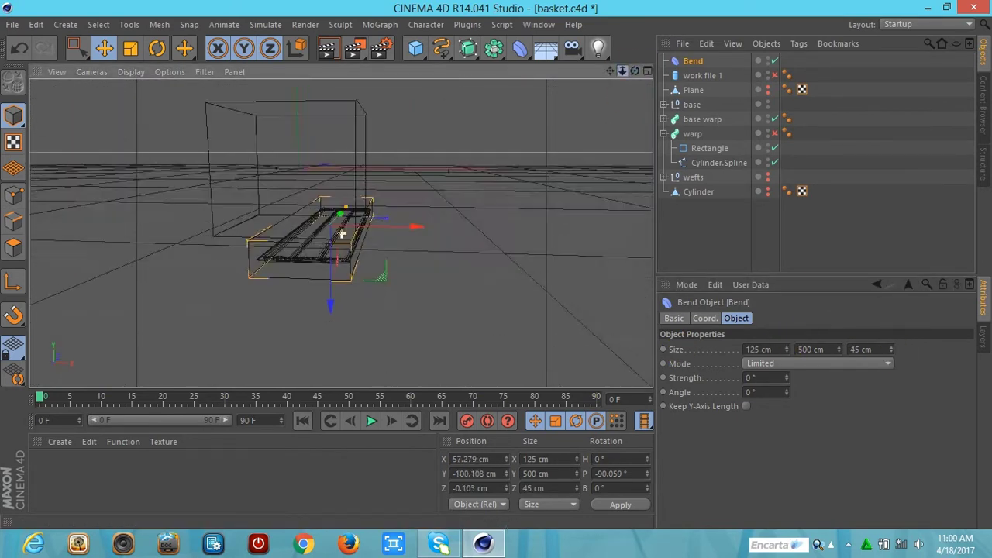
left_click_drag(694, 60, 687, 105)
left_click(786, 390)
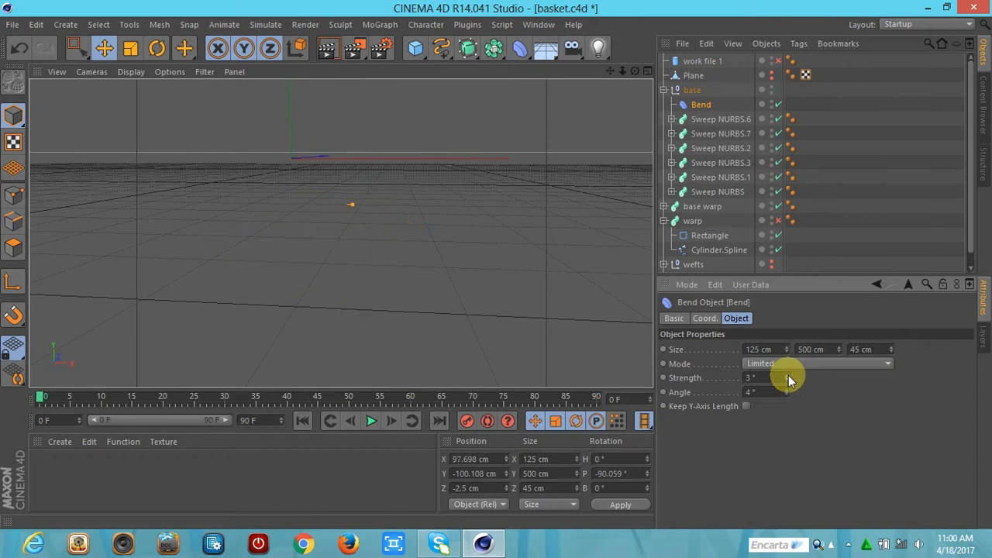
Step: Select the six base Sweep NURBS strips and shift them along X
key("ctrl+z")
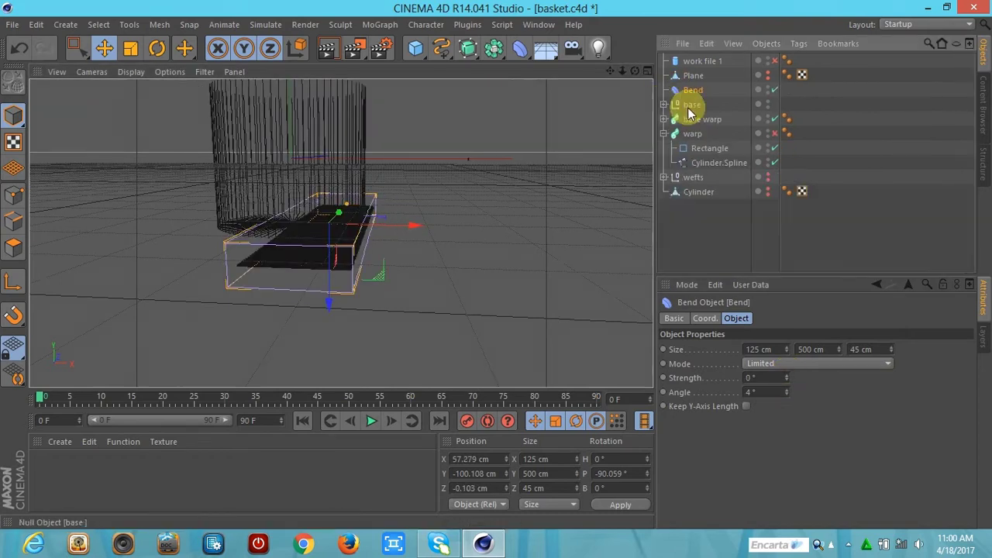
left_click(717, 191)
left_click(647, 72)
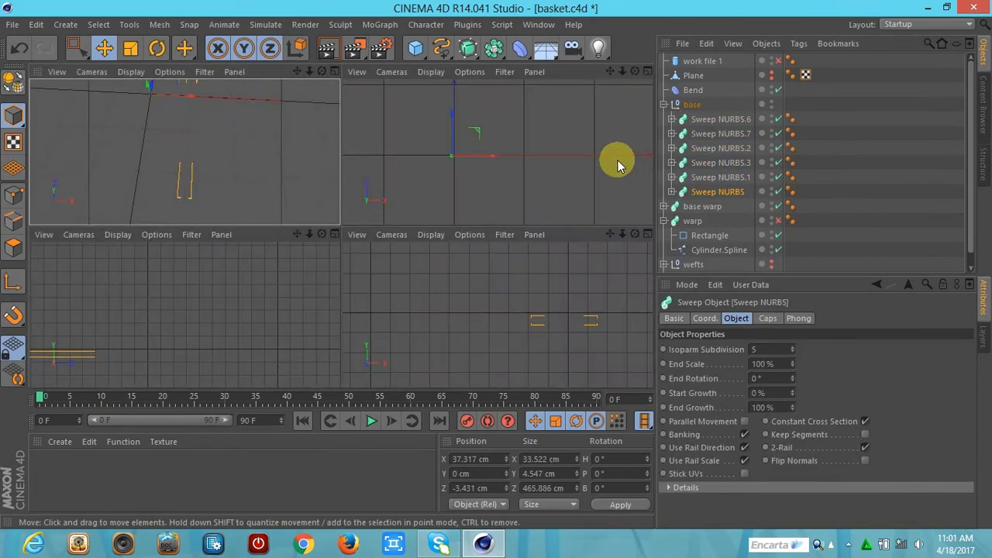
left_click(647, 71)
left_click(675, 119)
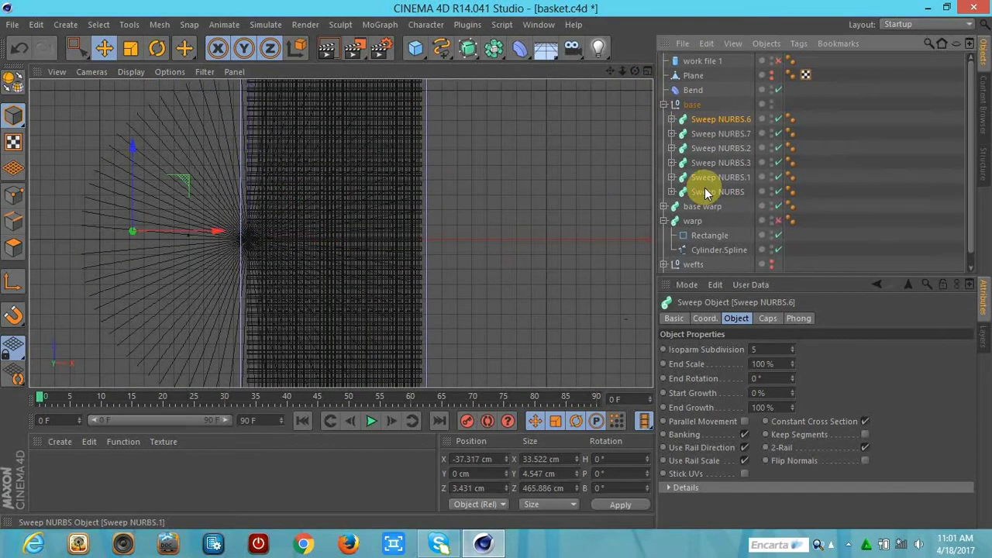
left_click(718, 191, "shift")
left_click_drag(279, 235, 266, 234)
left_click(664, 104)
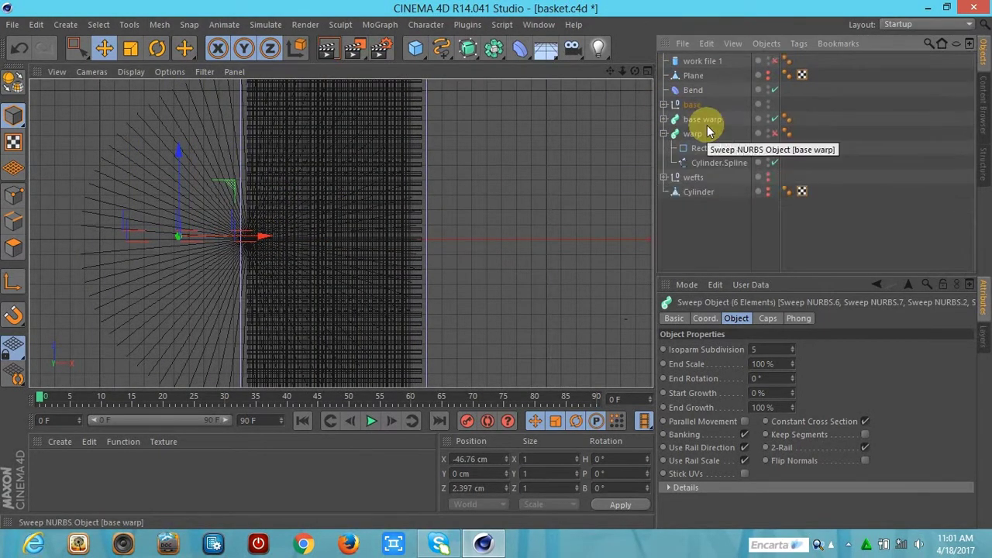
Step: Move base warp and the Bend deformer into the base group
left_click_drag(707, 126, 676, 227)
left_click(647, 71)
left_click(694, 104)
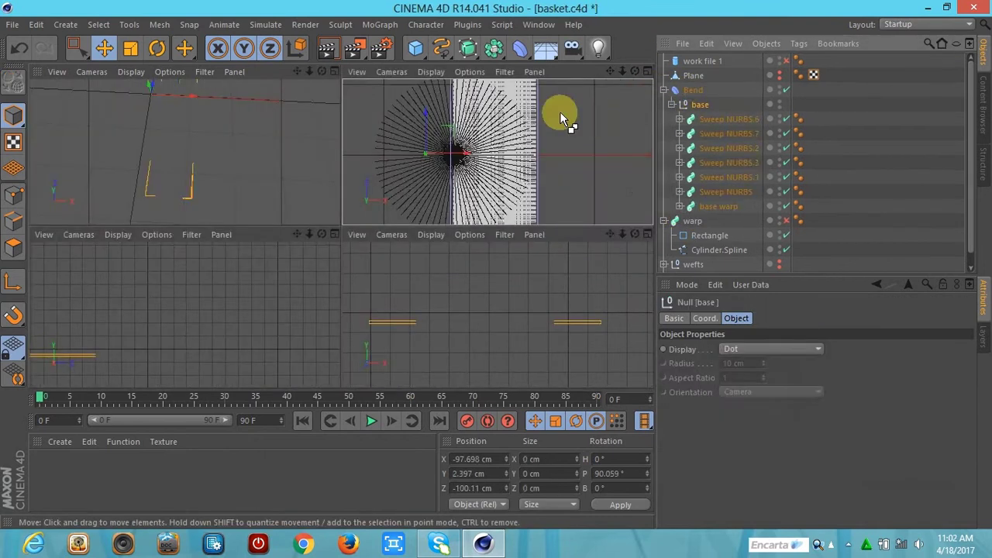
left_click(647, 71)
left_click(751, 391)
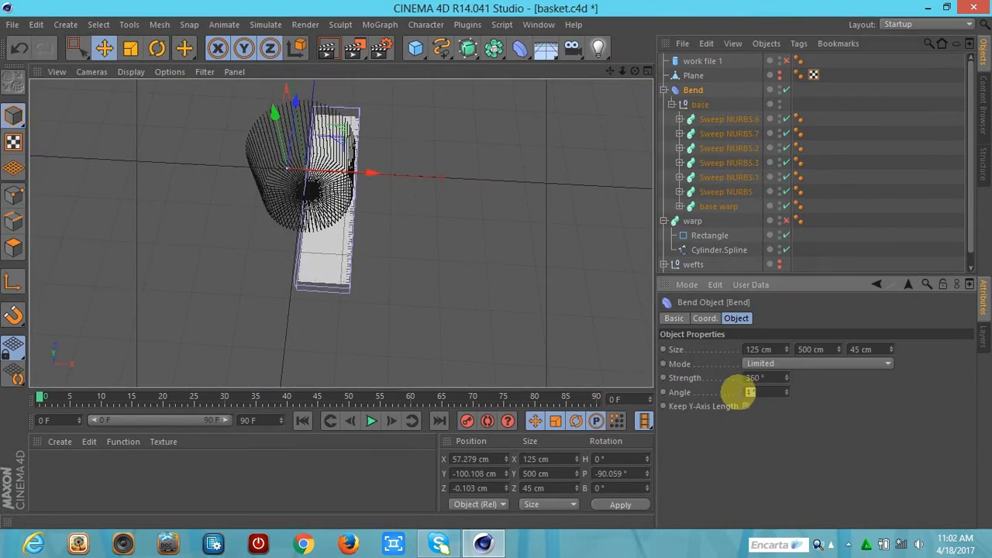
left_click_drag(693, 90, 687, 104)
Step: Set the Bend Strength to 400° and Angle to 0°, curling the base into a ring
left_click(750, 378)
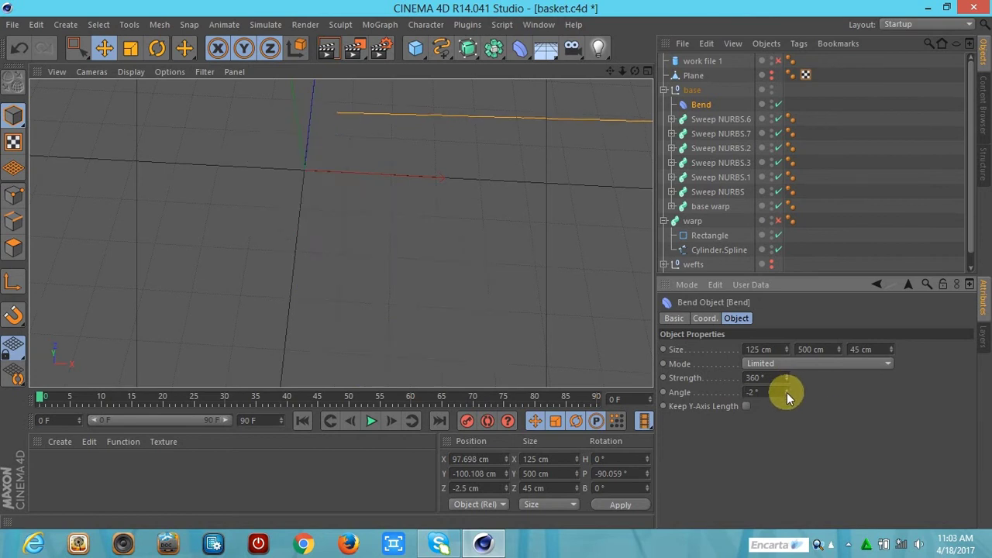
left_click(767, 392)
left_click_drag(787, 375, 788, 379)
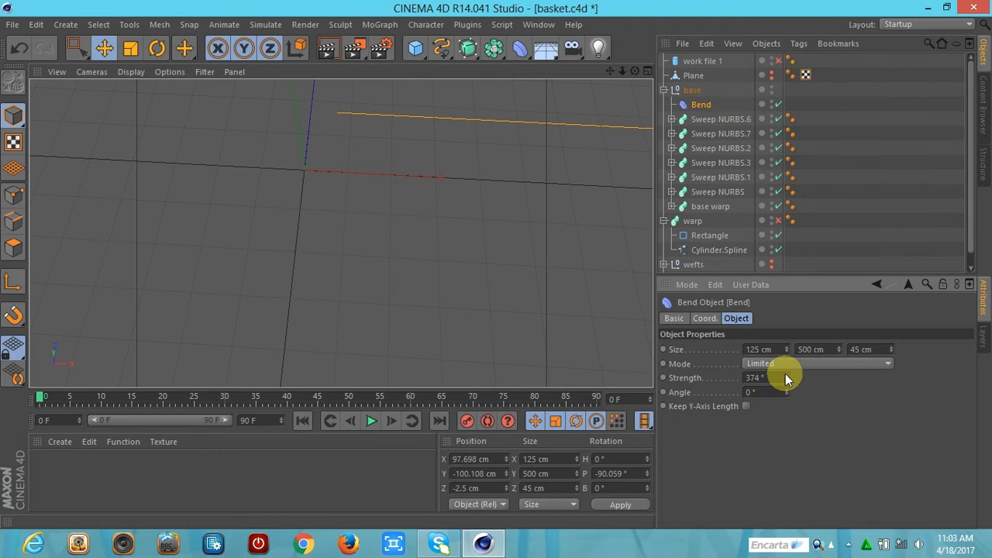
left_click(768, 379)
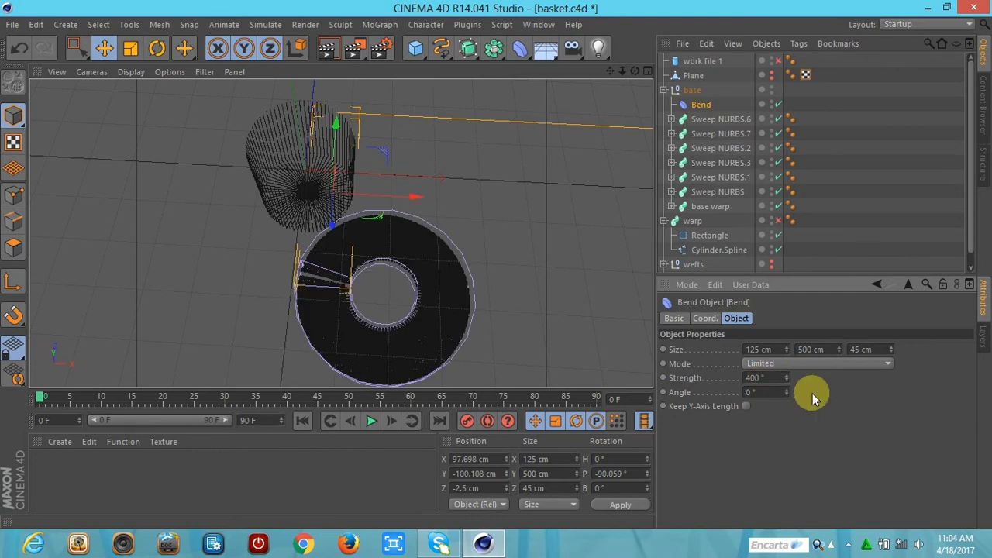
left_click(693, 118)
left_click(130, 48)
key("F4")
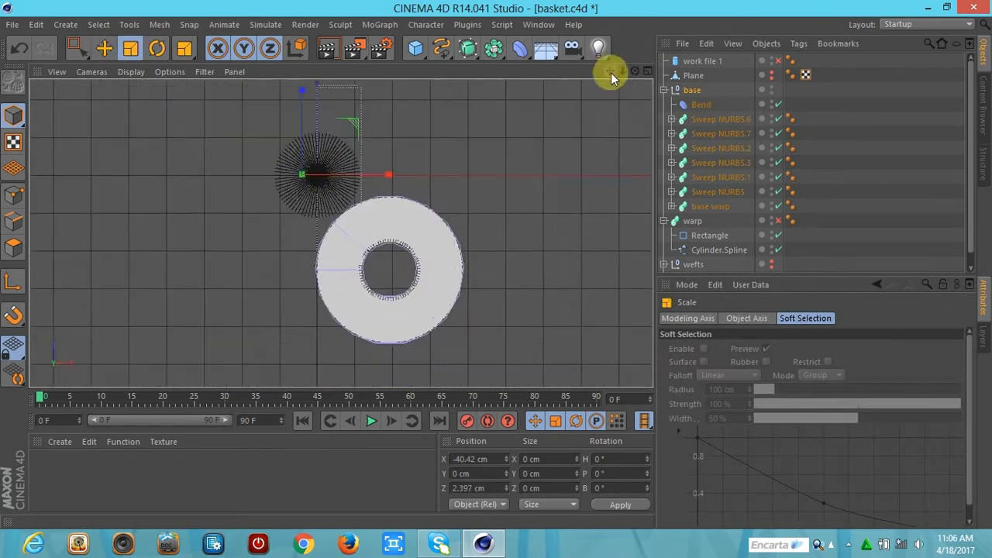
Step: Apply Mesh > Axis Center to the base children and take Bend out of base
left_click(159, 24)
left_click(246, 165)
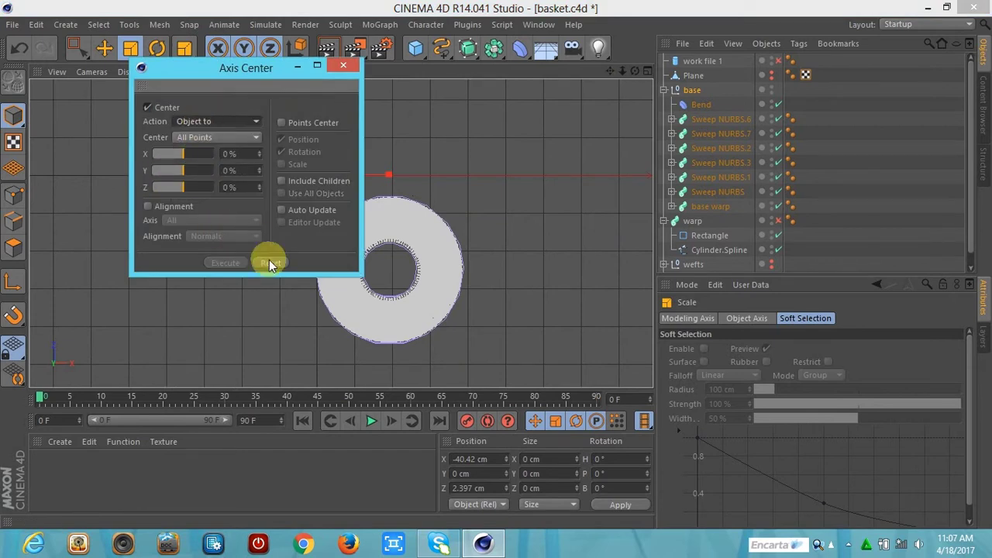
left_click(269, 263)
left_click(159, 24)
left_click(258, 193)
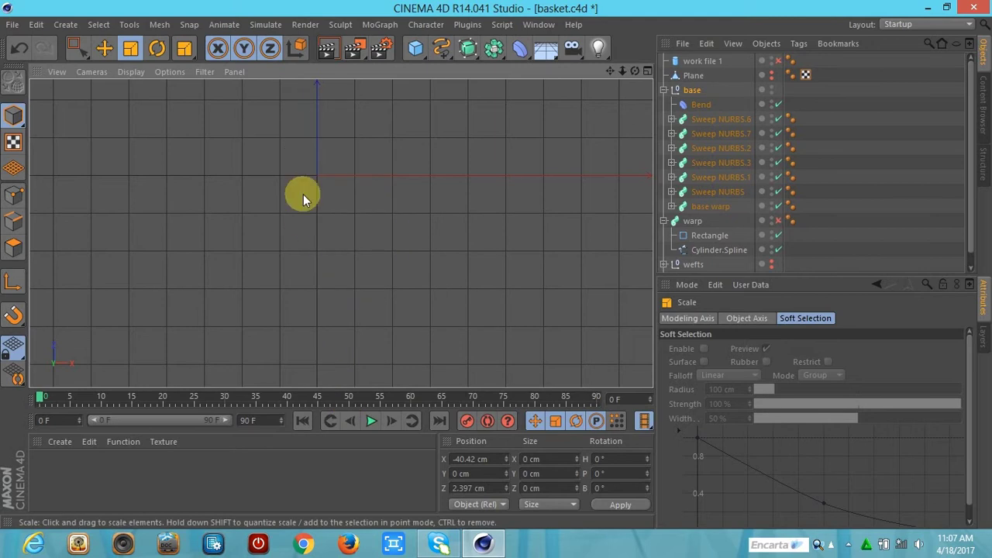
scroll(341, 233, "up", 5)
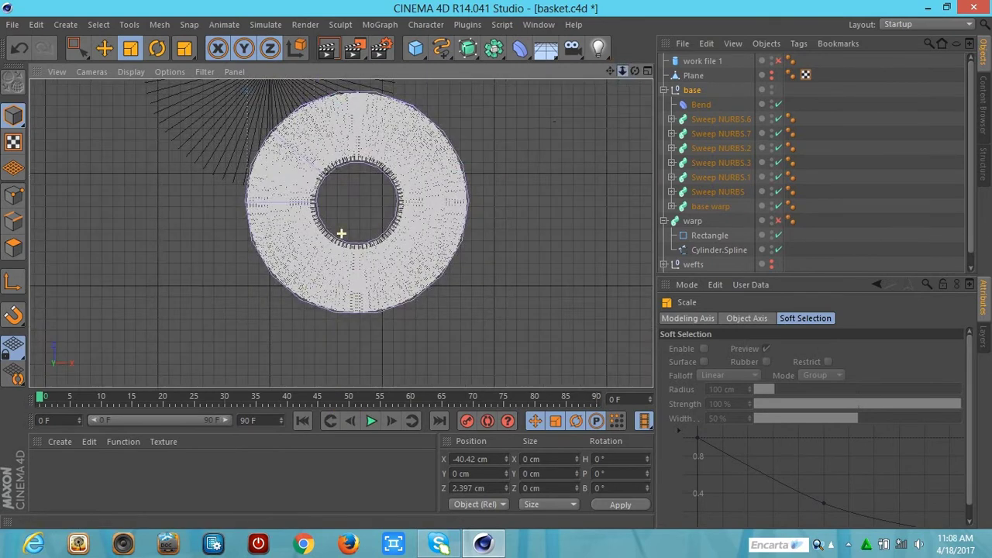
left_click_drag(701, 104, 665, 82)
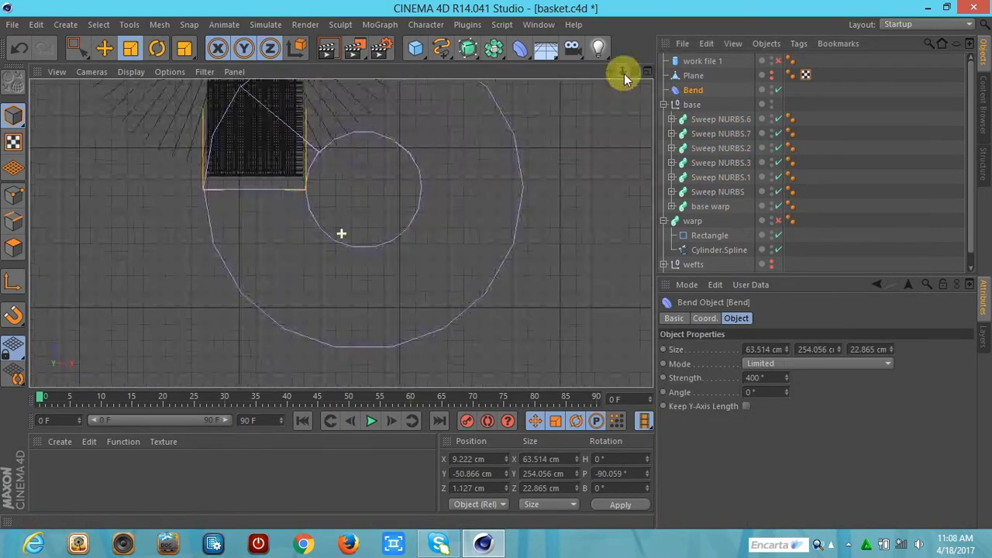
Step: Select the base warp's Plane.Spline and box-select the base strips in the view
left_click(709, 250)
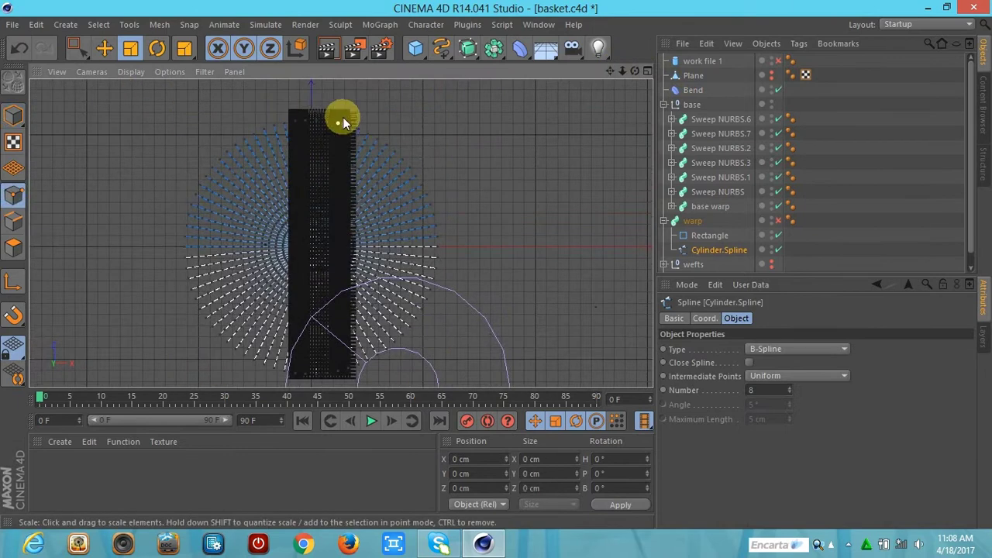
scroll(977, 266, "down", 1)
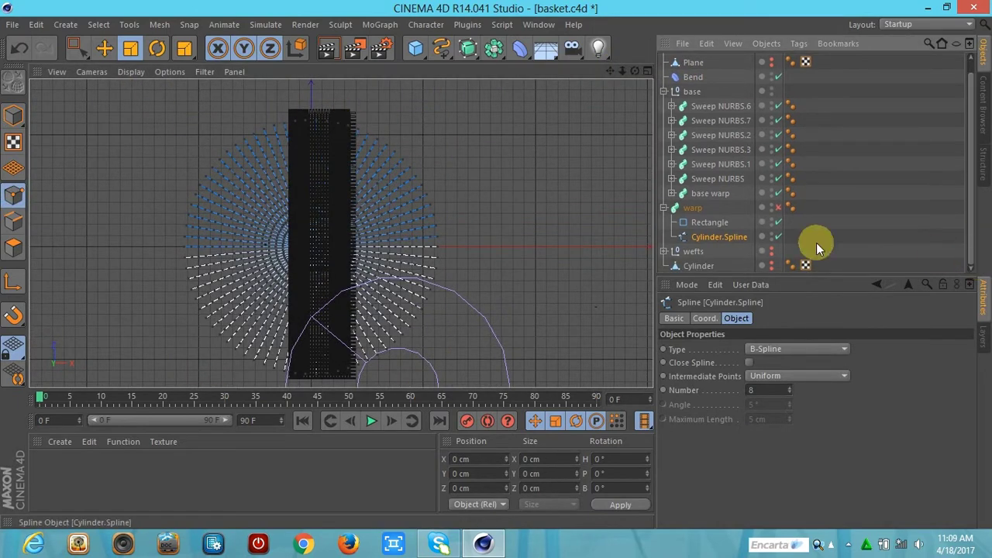
left_click(665, 208)
left_click(671, 207)
left_click(721, 234)
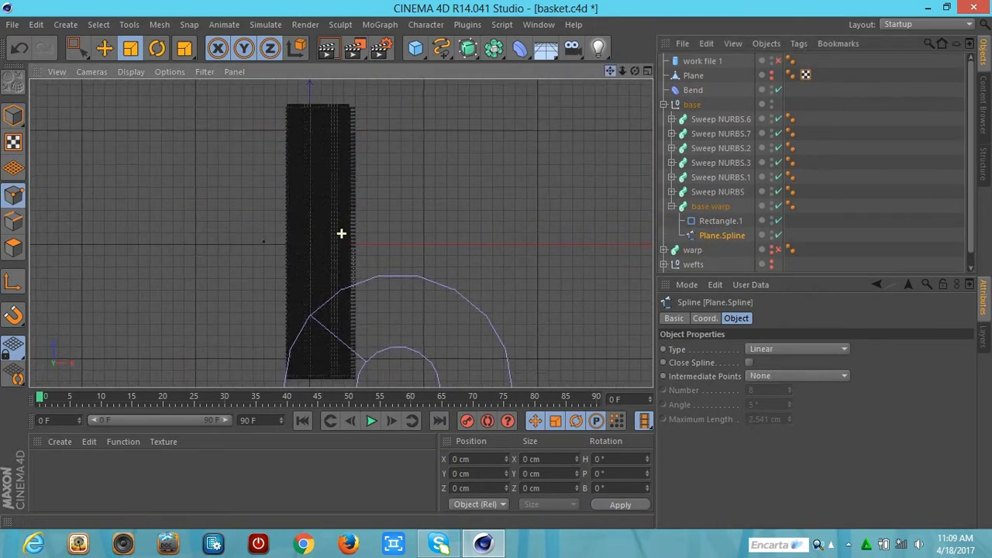
left_click_drag(611, 71, 611, 93)
key("0")
left_click_drag(390, 85, 356, 194)
Step: Put Bend back in base and scale it to 56.805 × 227.222 × 20.45 cm
left_click_drag(694, 90, 692, 104)
key("t")
left_click_drag(363, 328, 360, 344)
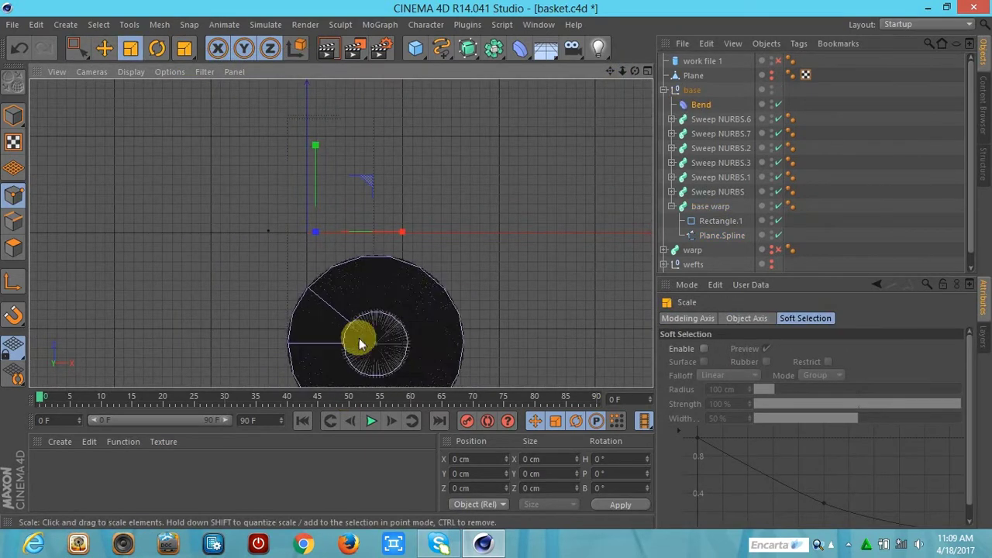
key("ctrl+z")
key("ctrl+z")
middle_click(631, 83)
middle_click(643, 82)
left_click(699, 133)
left_click(700, 191, "ctrl")
Step: Duplicate Sweep NURBS into Sweep NURBS.4 and .5, offsetting the copies along X
left_click(710, 194)
left_click_drag(711, 194, 711, 203, "ctrl")
middle_click(643, 78)
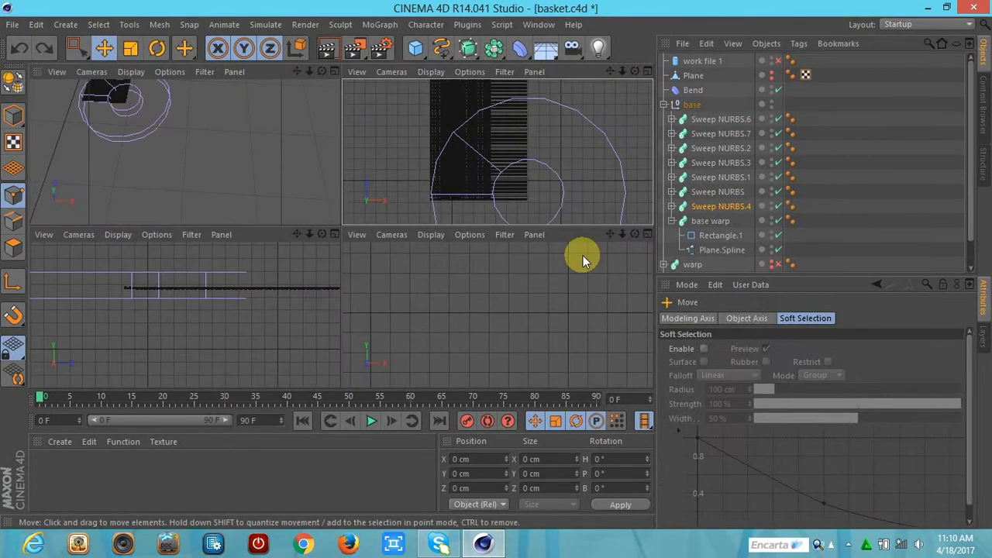
mouse_move(500, 268)
left_mouse_down("ctrl")
mouse_move(510, 269)
mouse_move(502, 259)
left_mouse_up("ctrl")
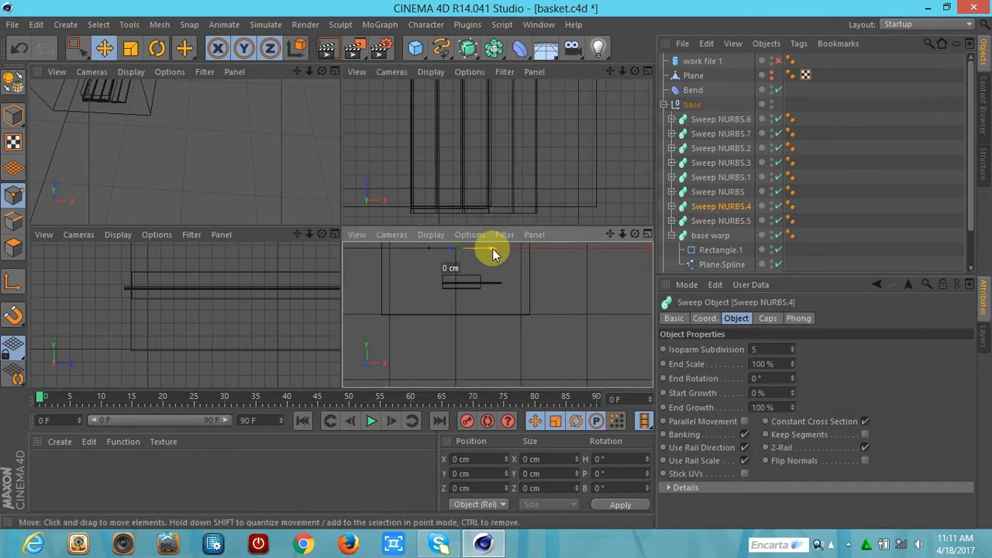
left_click(701, 221)
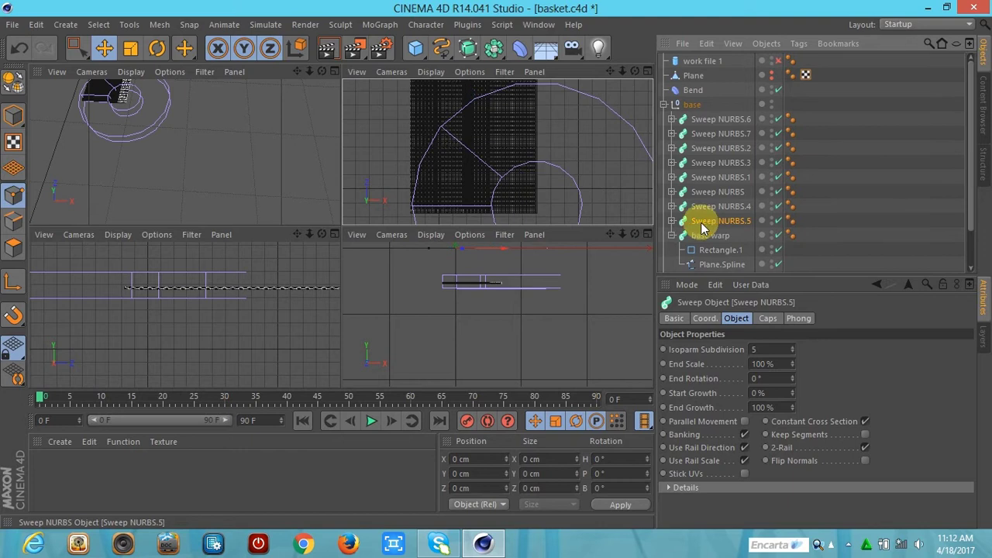
middle_click(341, 233)
scroll(341, 233, "down", 3)
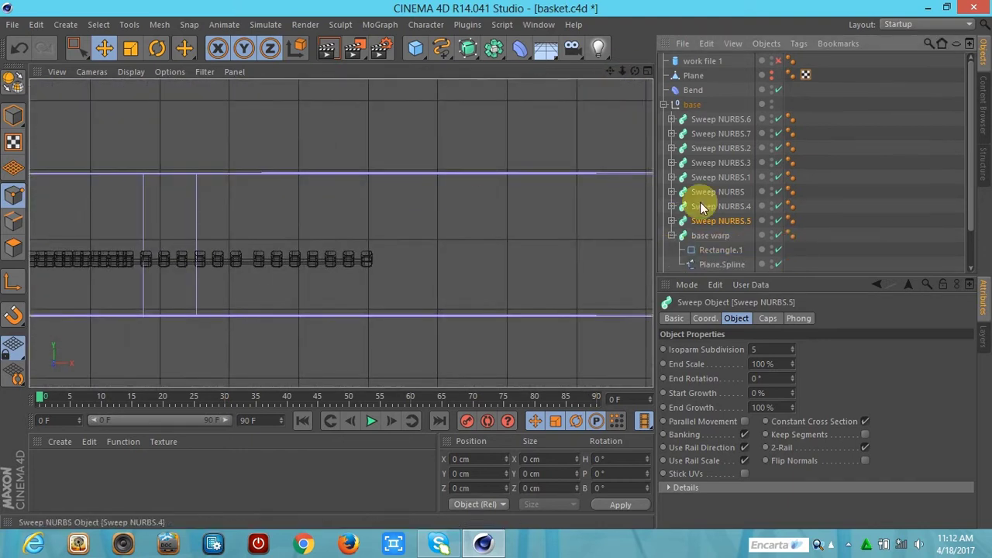
key("0")
left_click_drag(400, 230, 343, 305)
left_click(648, 71)
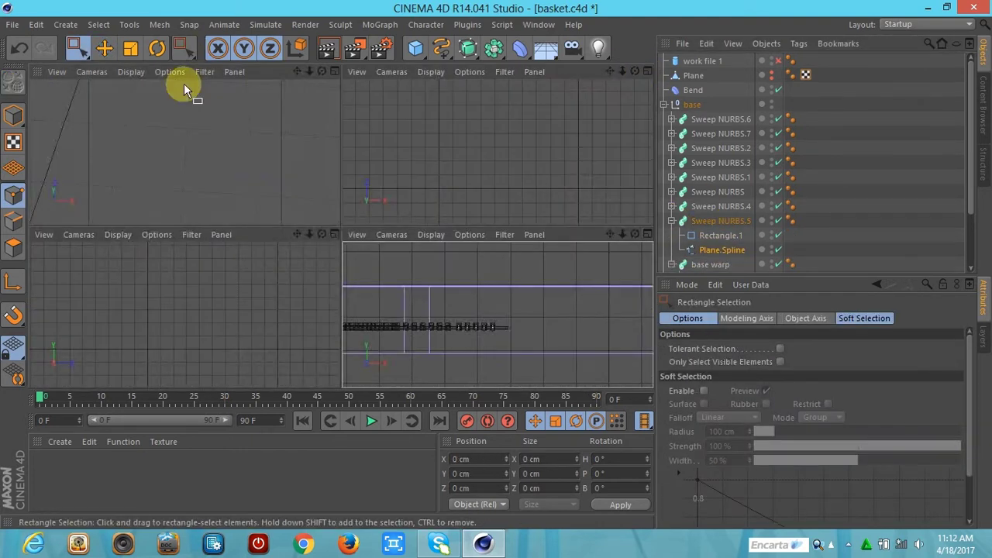
Step: Render a preview of the basket with Bend under base, then move Bend back out
left_click_drag(693, 90, 691, 104)
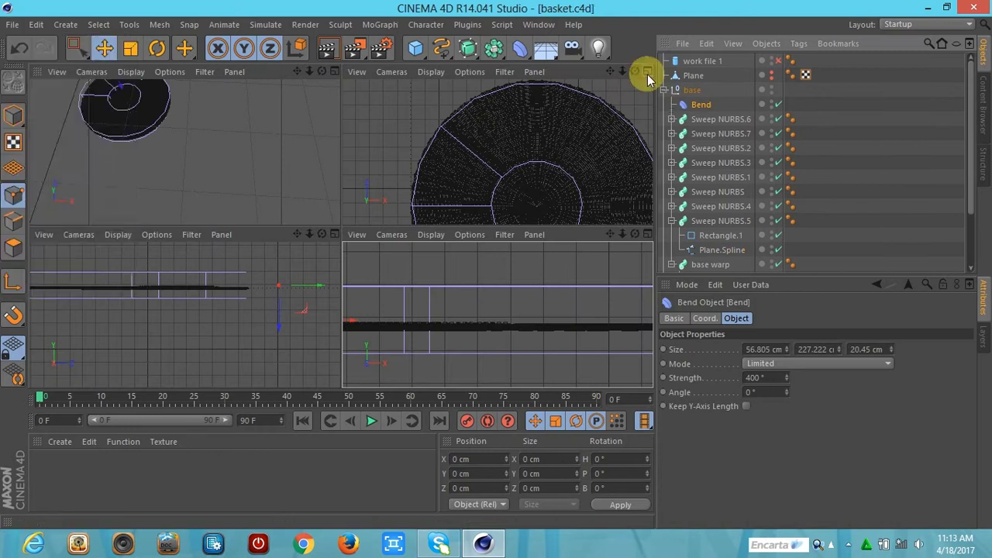
left_click(647, 70)
left_click_drag(635, 71, 605, 139)
key("shift+r")
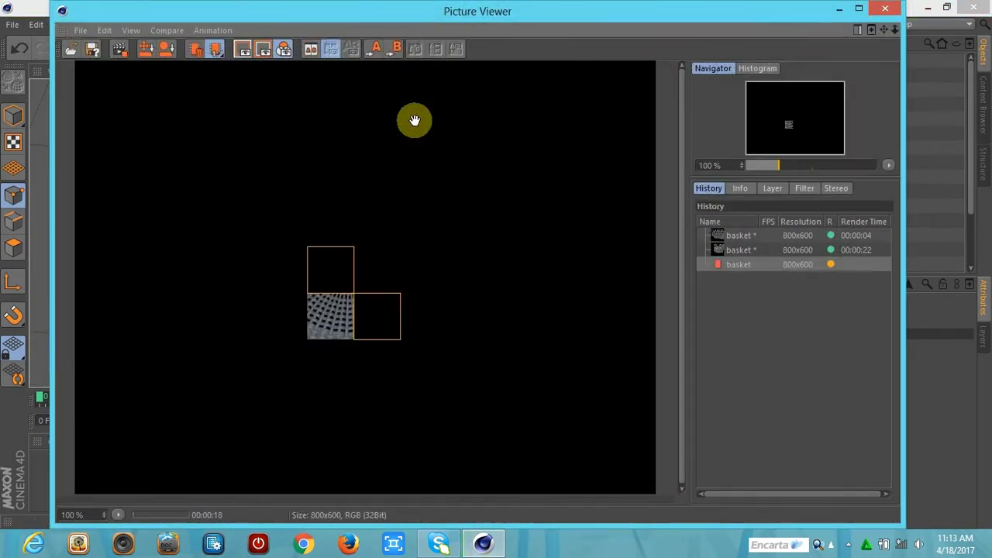
left_click(884, 9)
left_click_drag(700, 120, 688, 97)
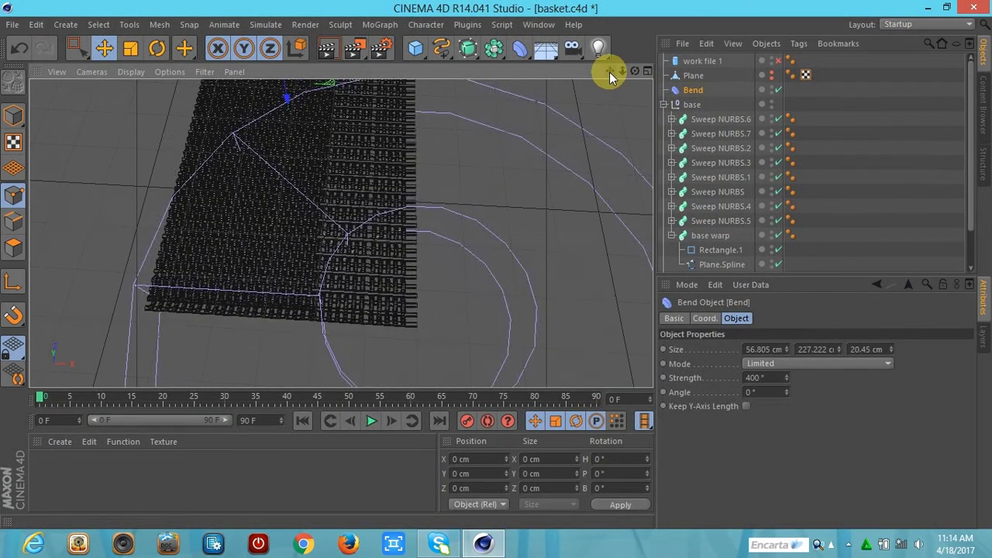
Step: Disable the Sweep NURBS.4 strip and paste another copy of the selected strands
left_click(647, 80)
left_click(778, 192)
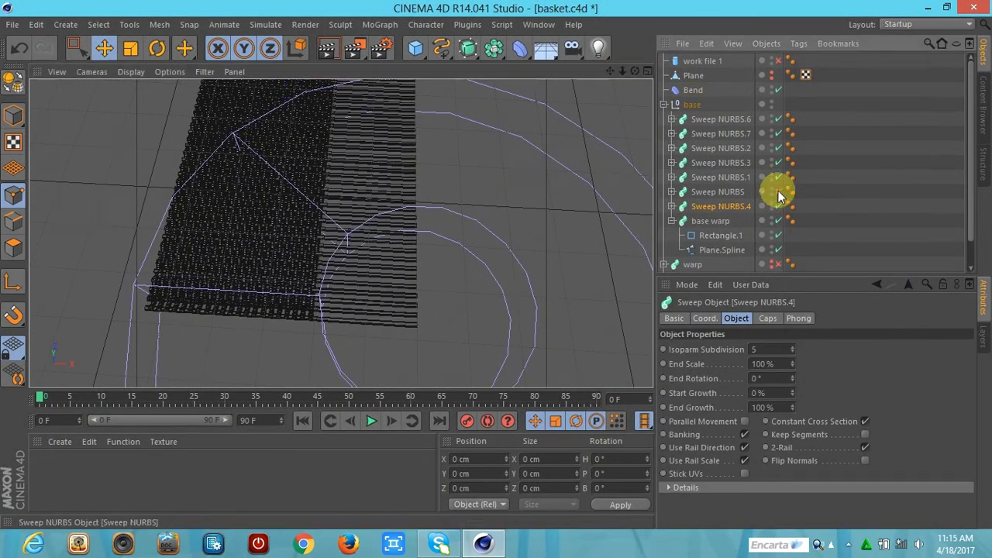
left_click(778, 207)
left_click(777, 205)
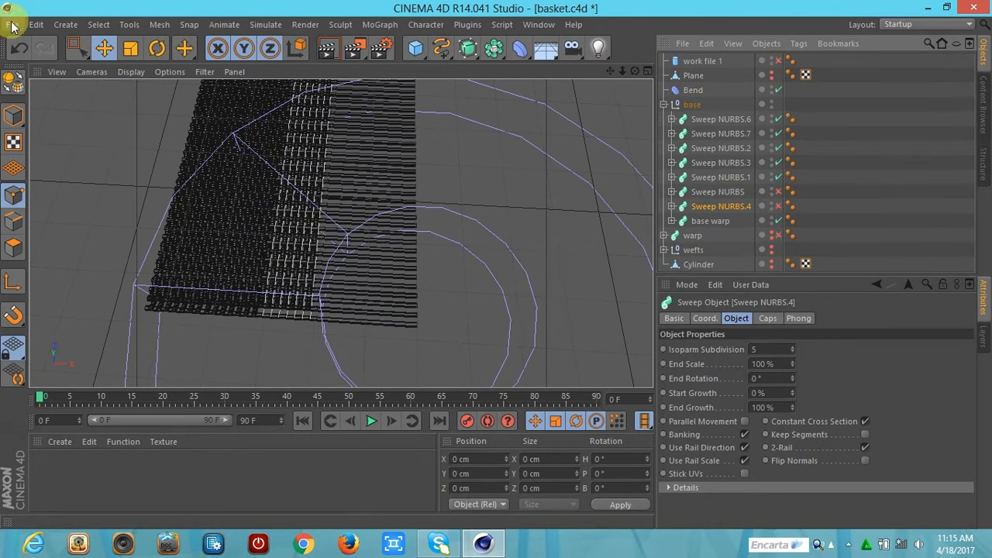
left_click(778, 191)
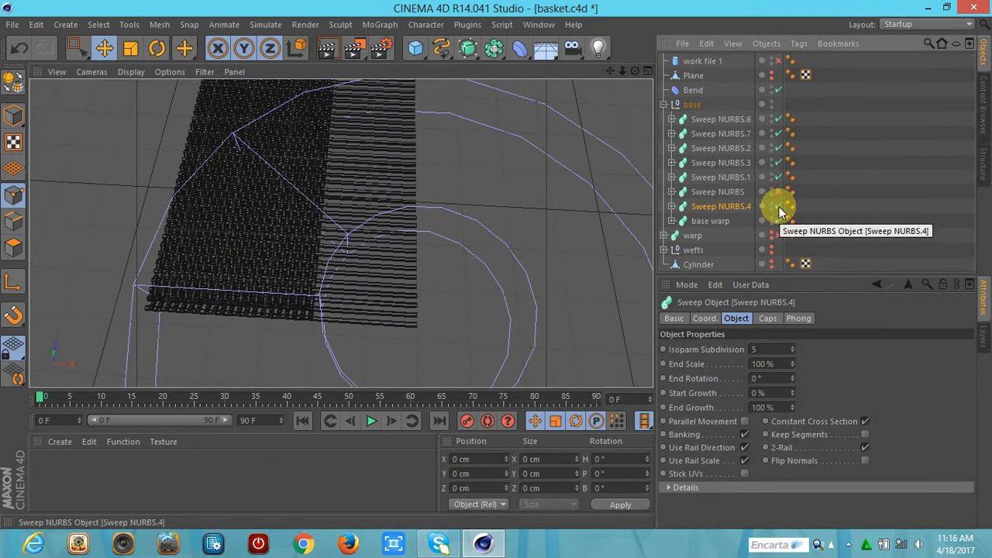
key("ctrl+v")
middle_click(601, 236)
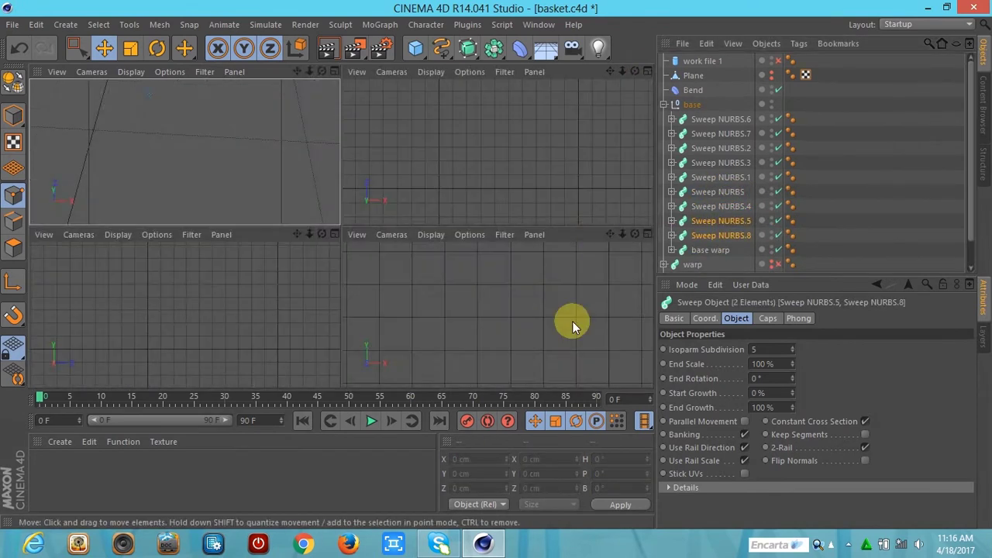
Step: Frame the selected sweeps and shift them sideways
key("h")
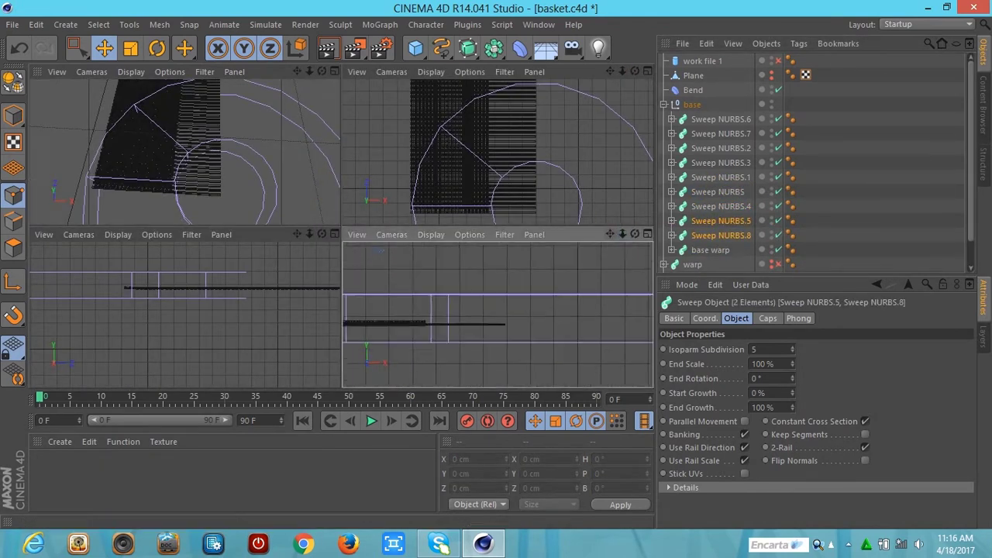
left_click_drag(474, 336, 499, 344)
key("ctrl+z")
key("ctrl+y")
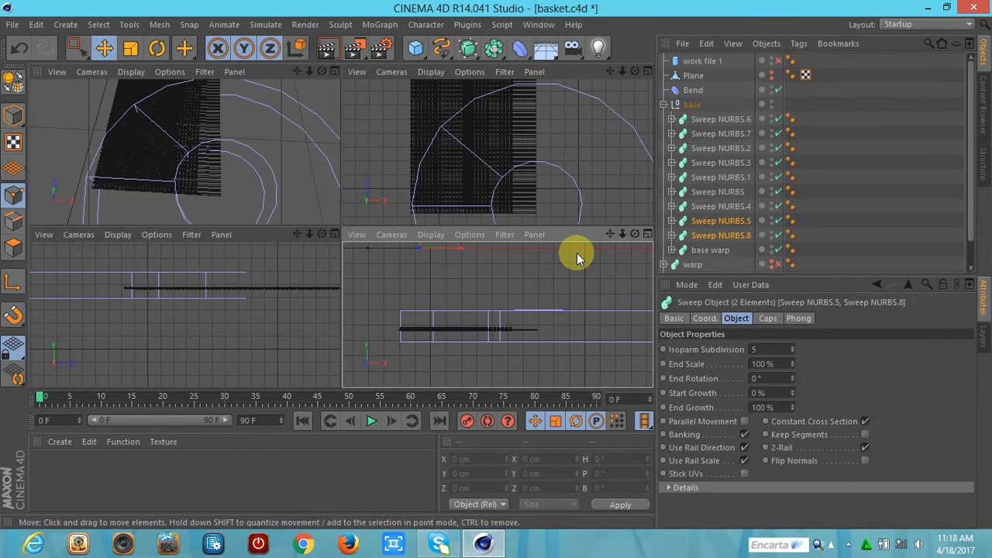
Step: Paste copies of Sweep NURBS.5 and .8 and move them right to widen the base
key("ctrl+v")
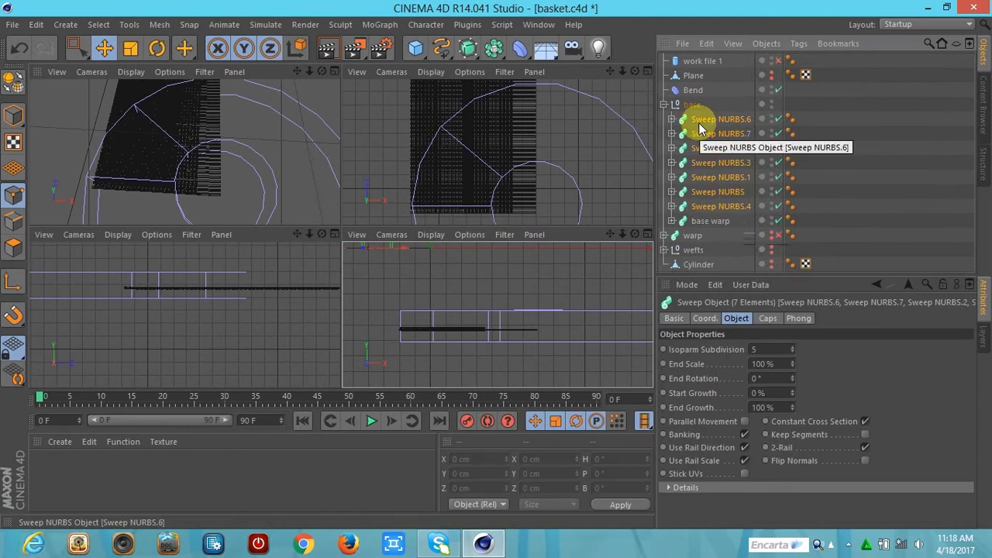
left_click_drag(403, 253, 494, 254)
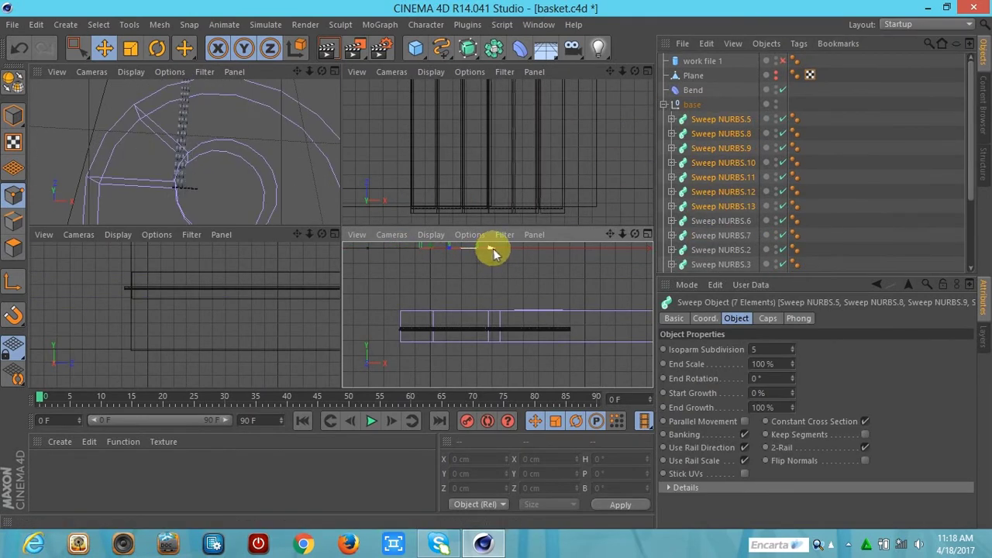
left_click(570, 288)
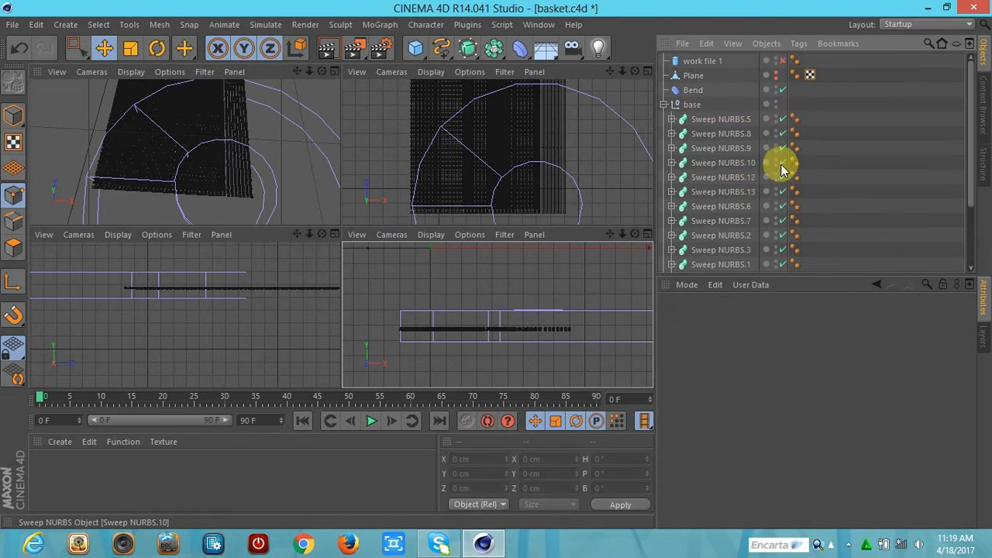
scroll(620, 101, "up", 2)
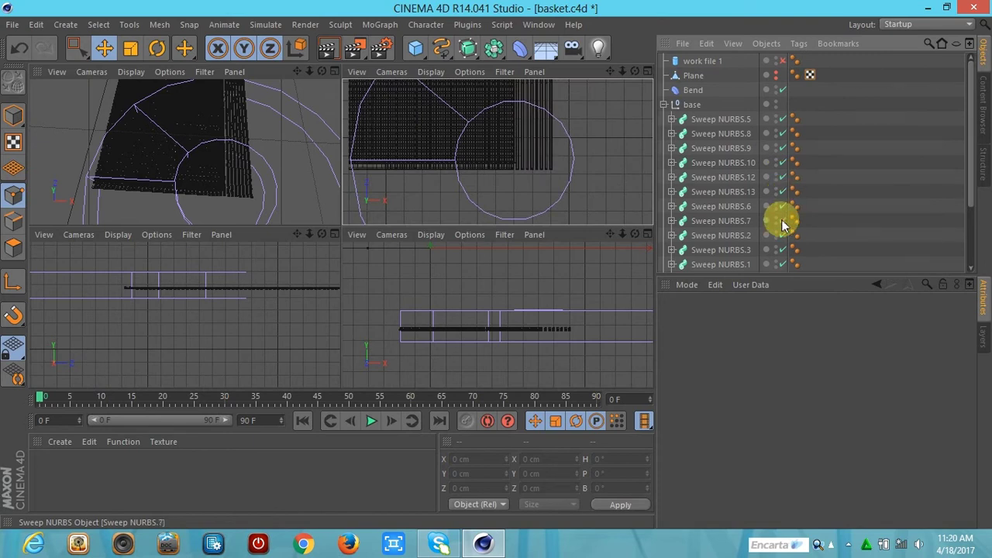
scroll(973, 273, "down", 3)
left_click(675, 222)
scroll(731, 116, "up", 3)
left_click(731, 111)
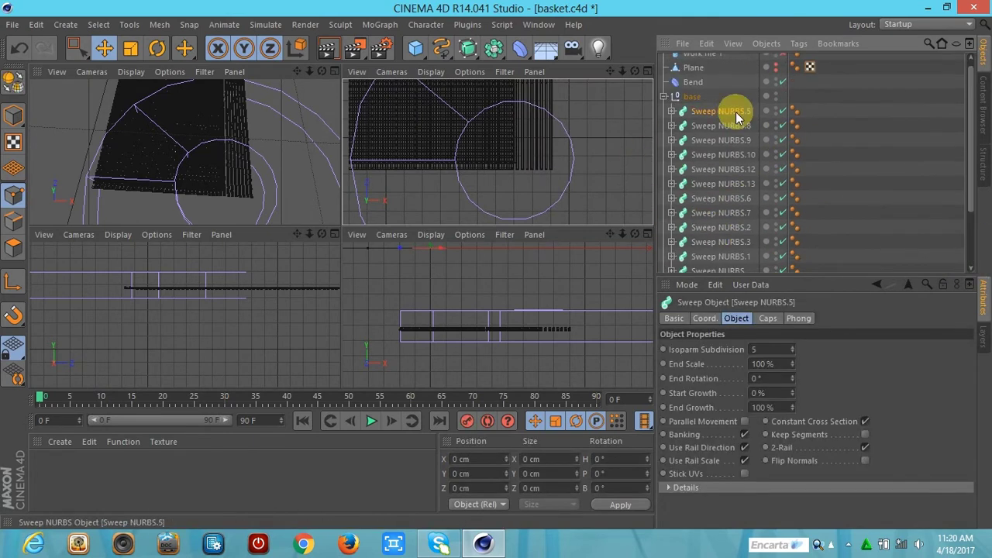
scroll(497, 152, "up", 2)
scroll(497, 152, "up", 1)
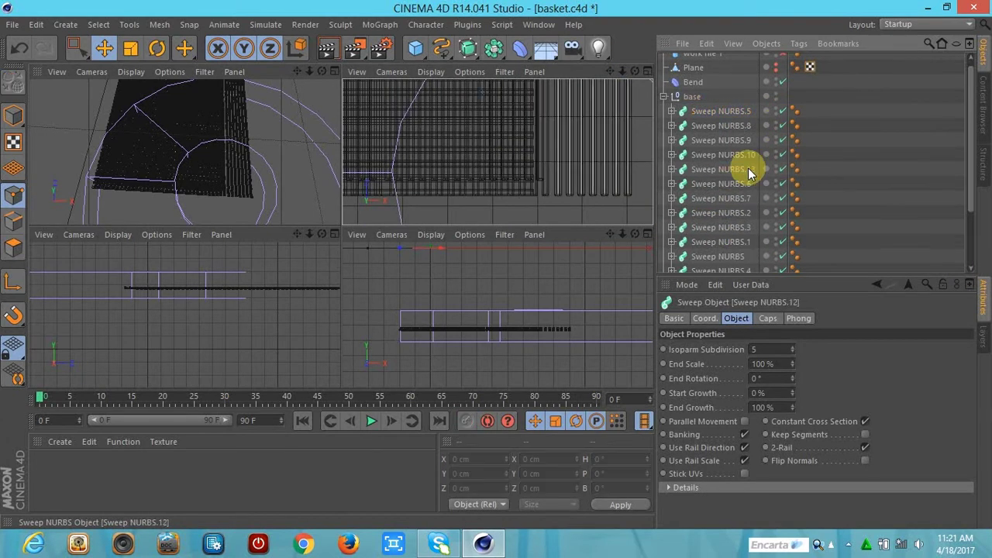
key("ctrl+shift+a")
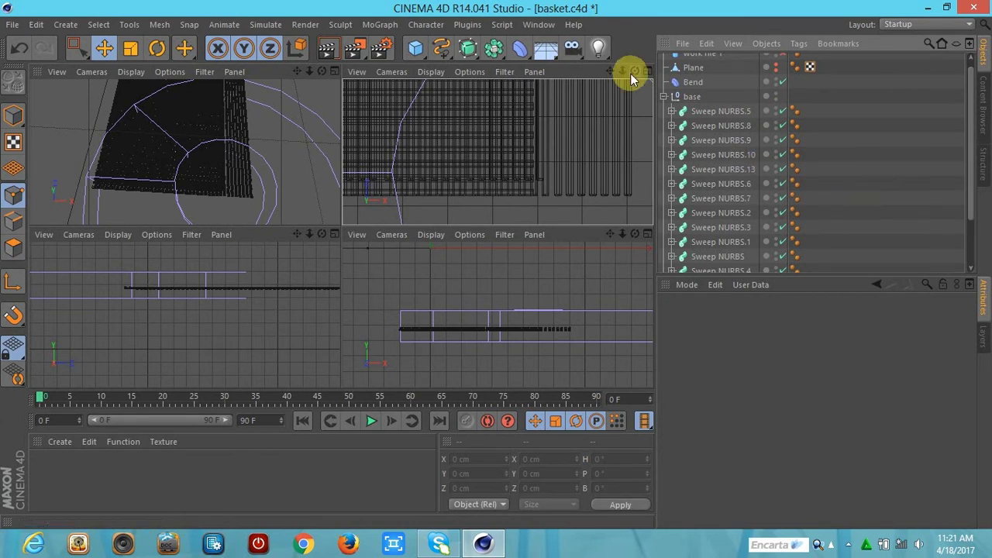
key("F1")
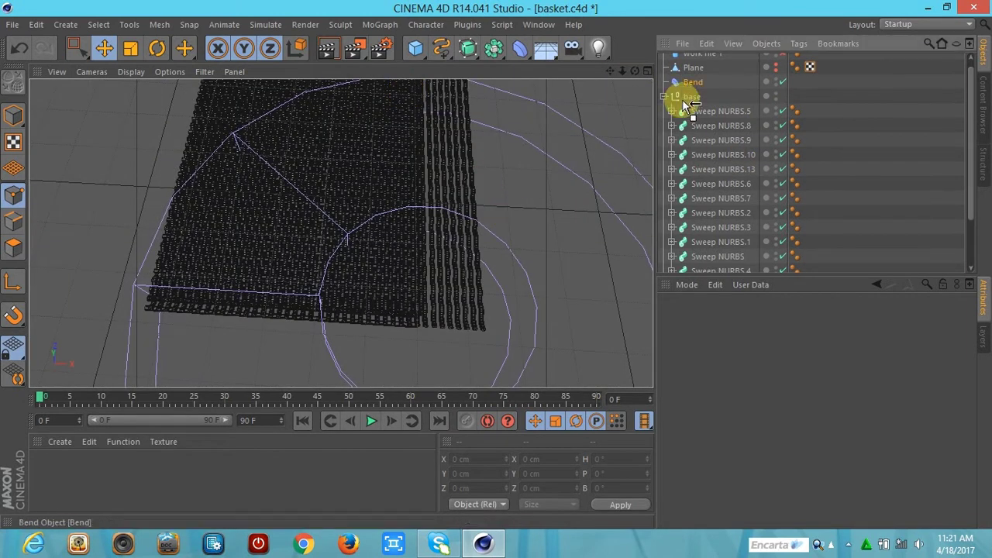
Step: Test Bend under base, toggle strand visibility, and remove the extra Sweep NURBS.13 strands
left_click_drag(693, 81, 683, 97)
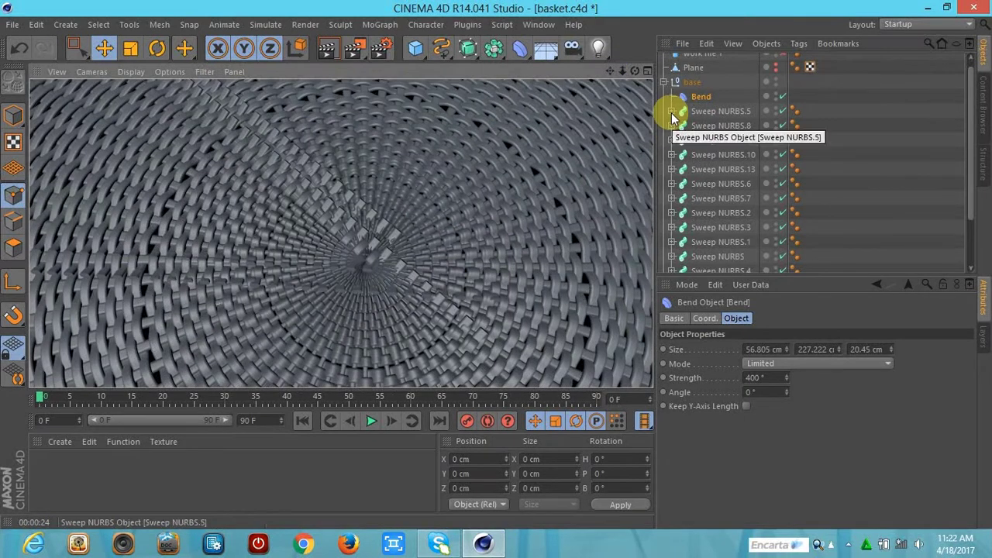
scroll(783, 244, "down", 3)
left_click(783, 252)
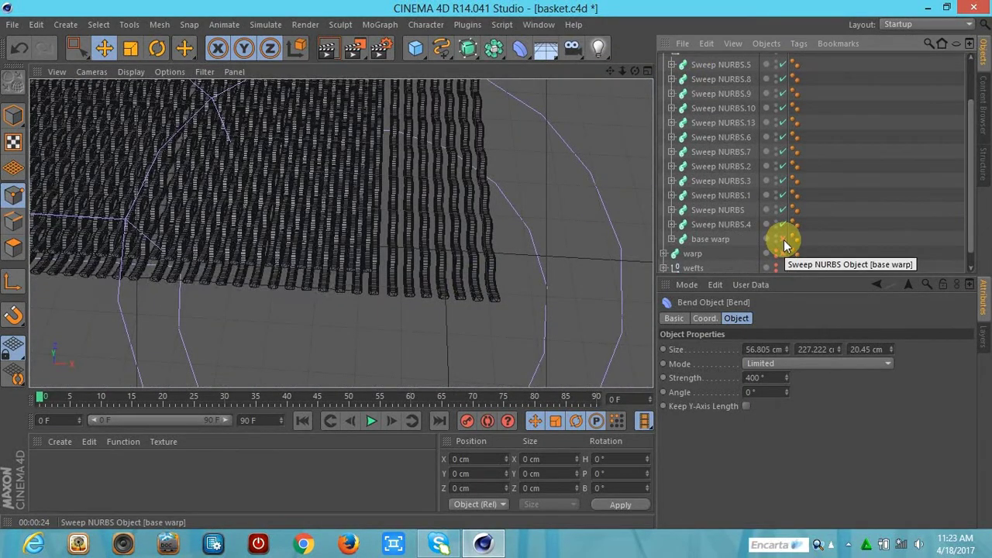
scroll(790, 97, "up", 3)
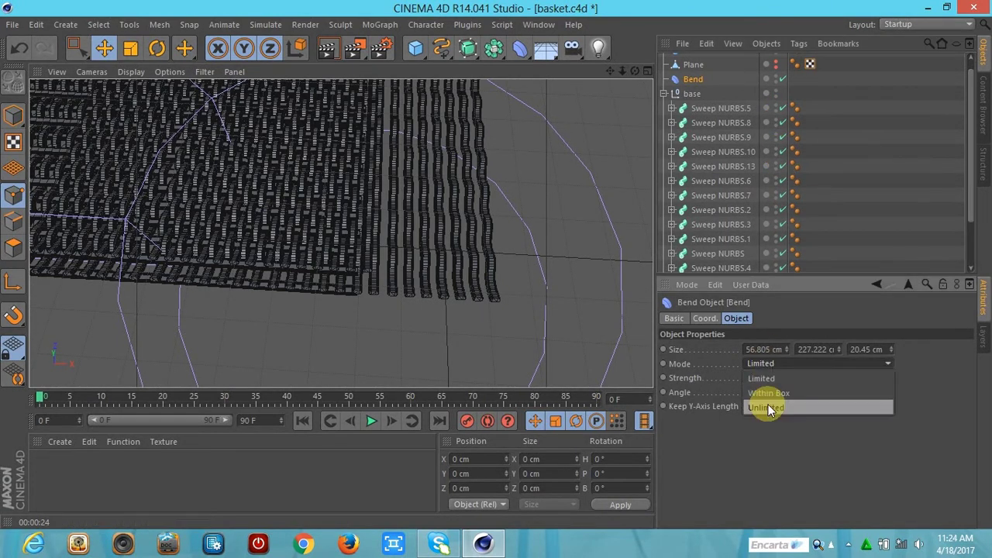
key("Down")
key("Down")
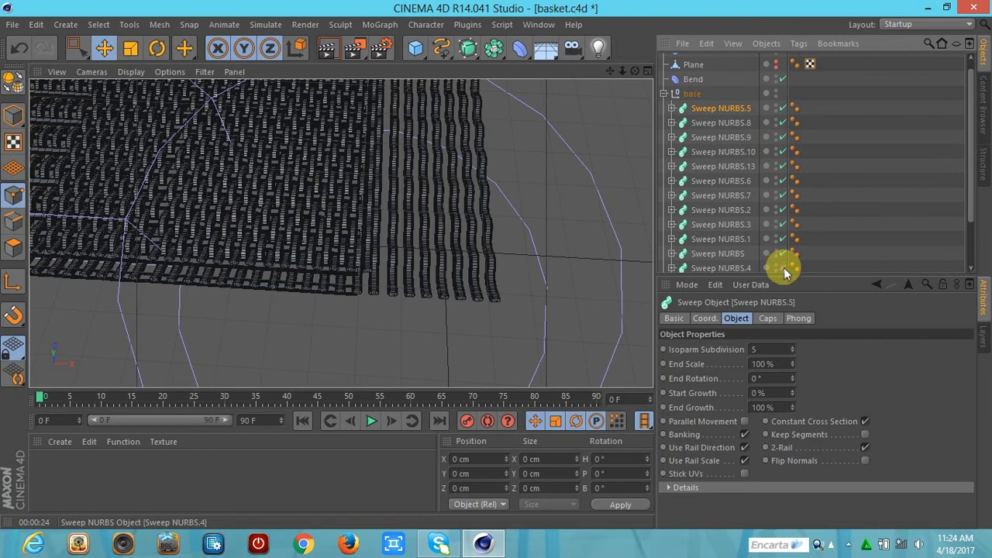
scroll(784, 268, "down", 3)
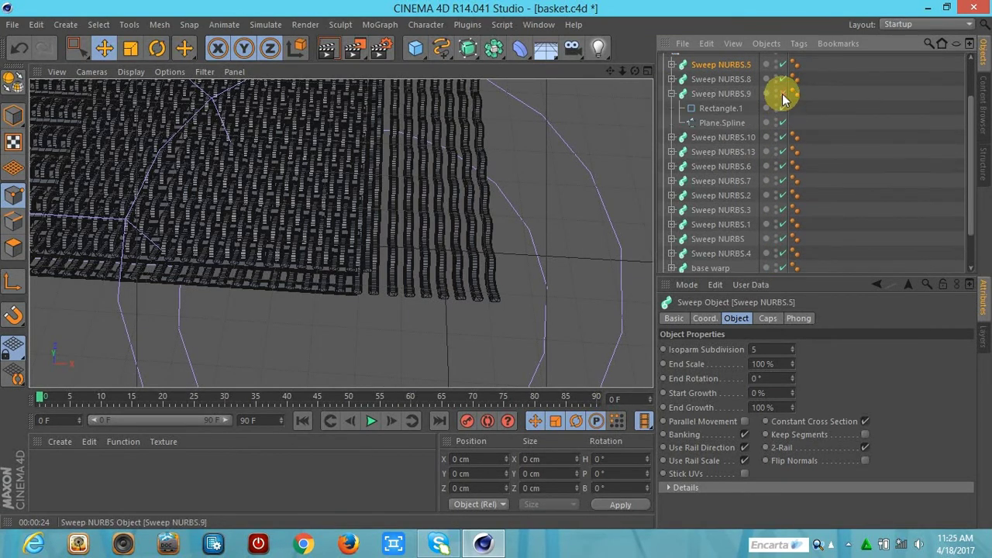
left_click(783, 238)
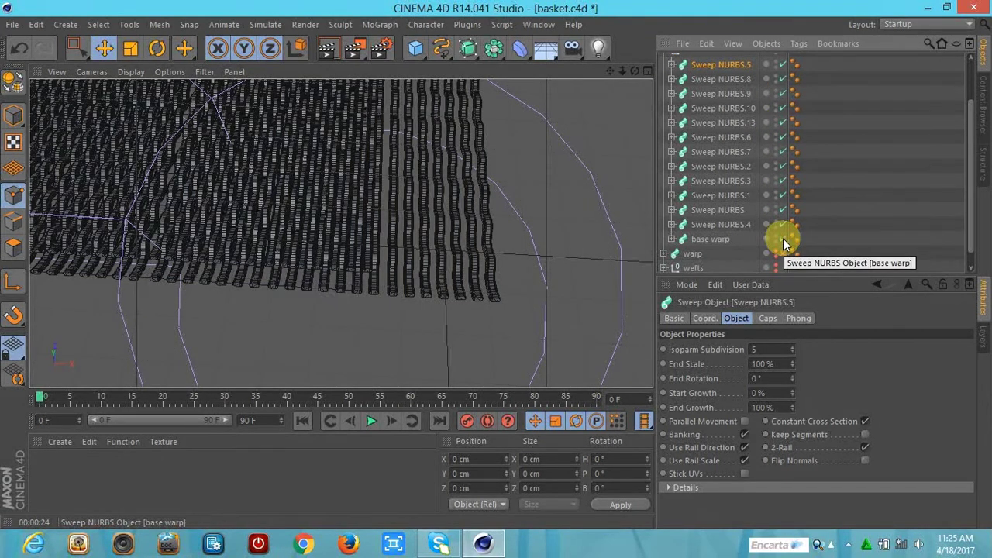
left_click(779, 154)
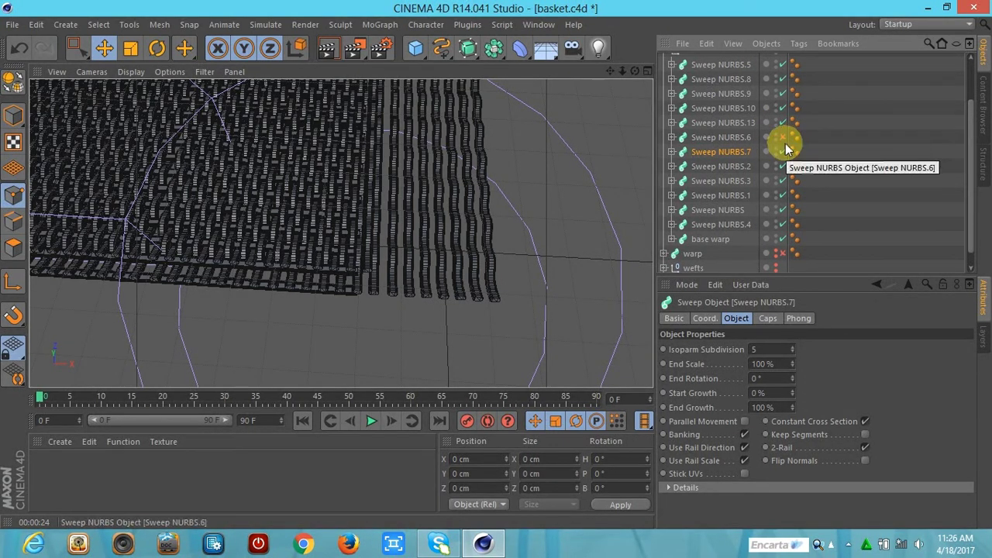
key("ctrl+z")
key("ctrl+z")
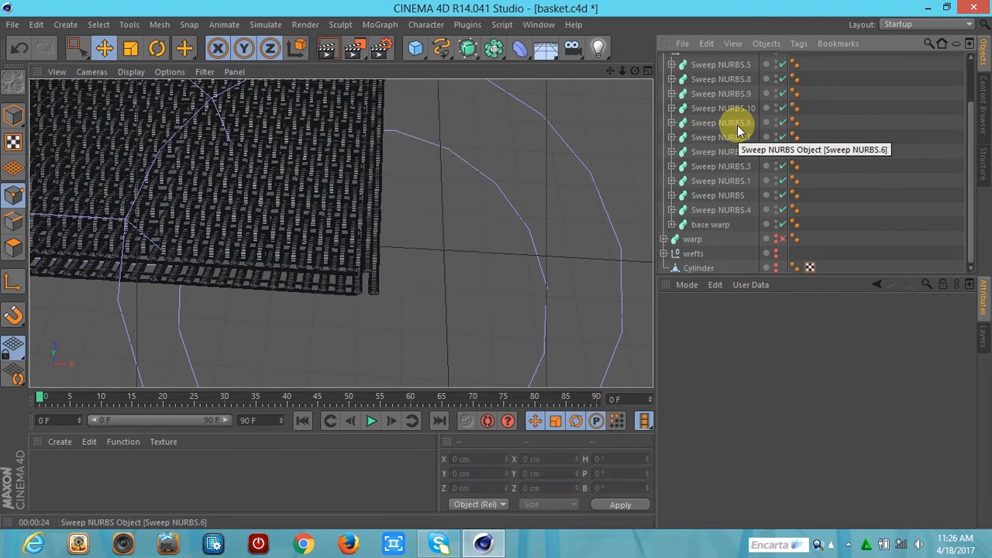
key("ctrl+z")
key("ctrl+z")
Step: Select Sweep NURBS.10's Plane.Spline and box-select its end points in the front view
left_click(671, 108)
left_click(722, 138)
key("F4")
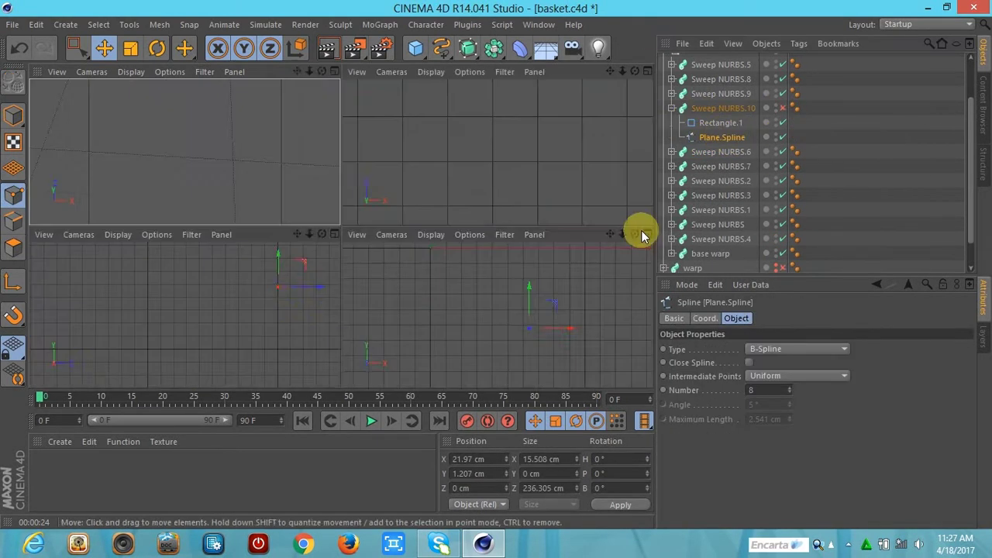
key("o")
left_click(193, 57)
left_click(423, 344)
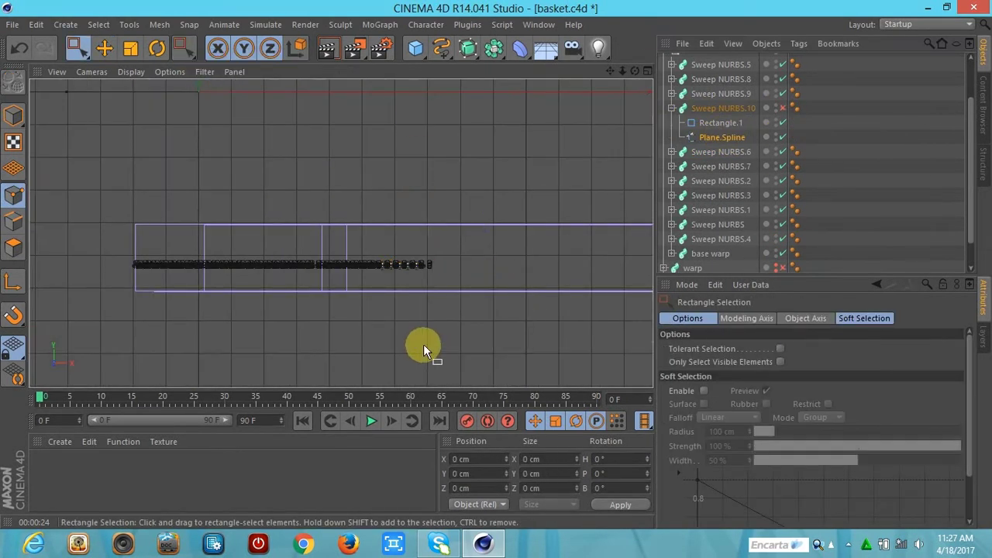
key("F1")
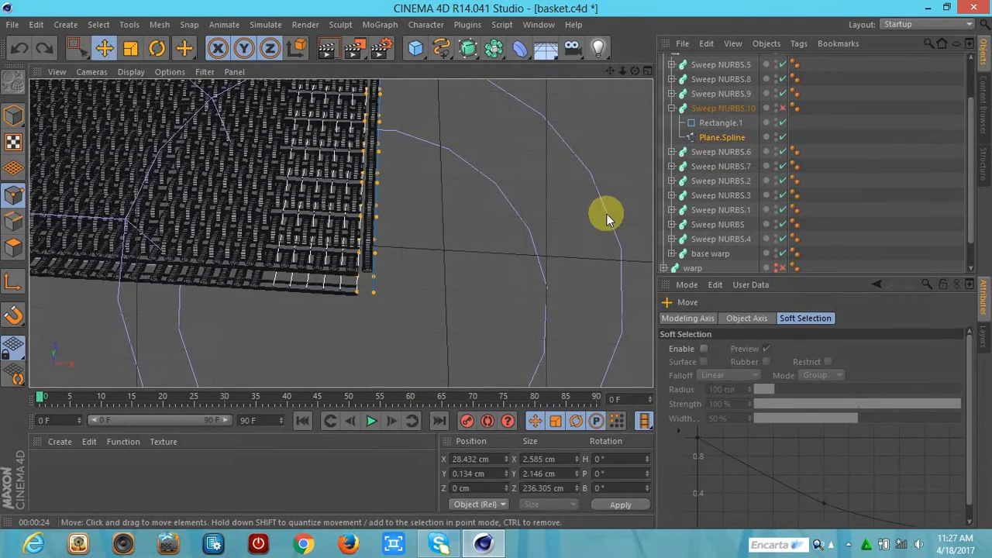
left_click(647, 71)
left_click(645, 234)
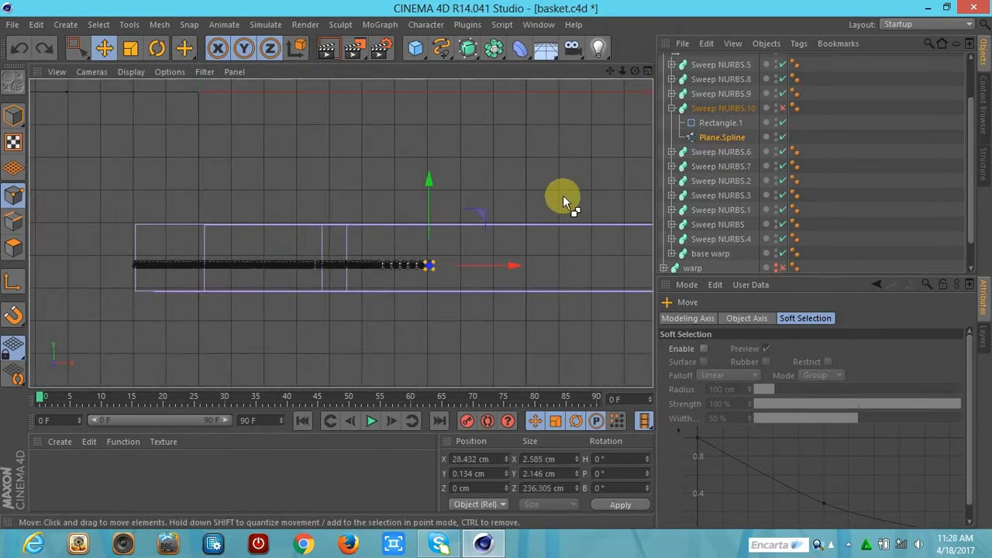
key("0")
left_click_drag(497, 172, 423, 310)
middle_click(429, 319)
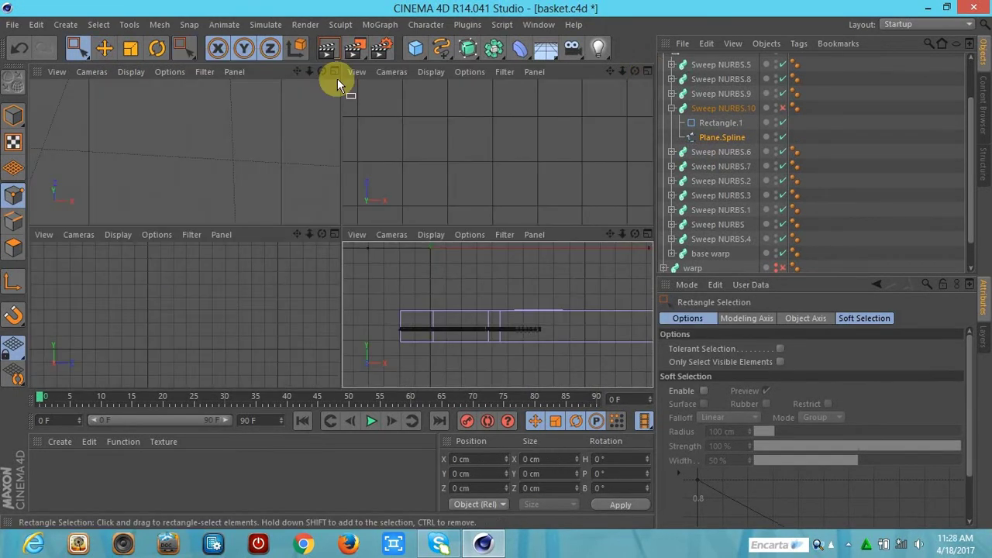
middle_click(338, 85)
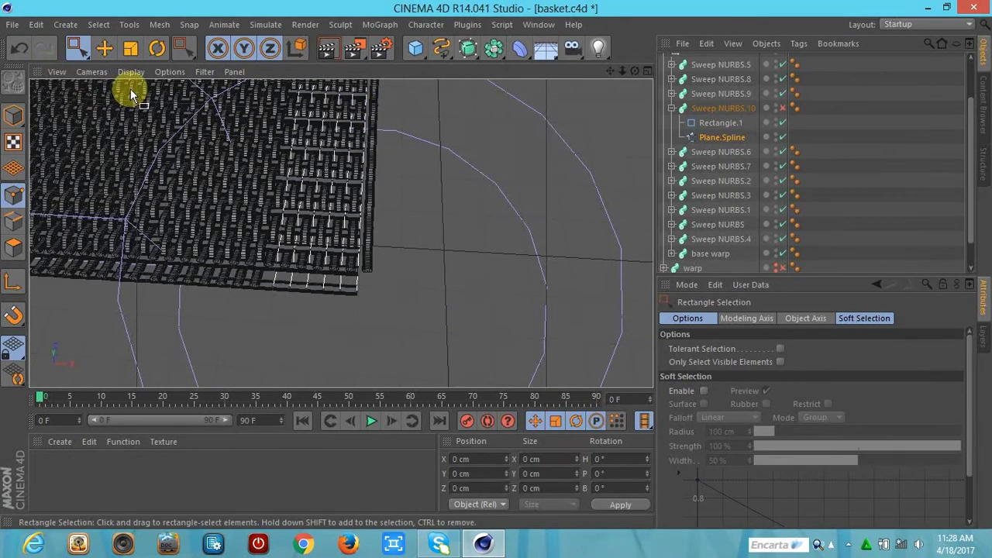
Step: Restore the spline point selection and frame the points in the front view
left_click(23, 52)
middle_click(365, 327)
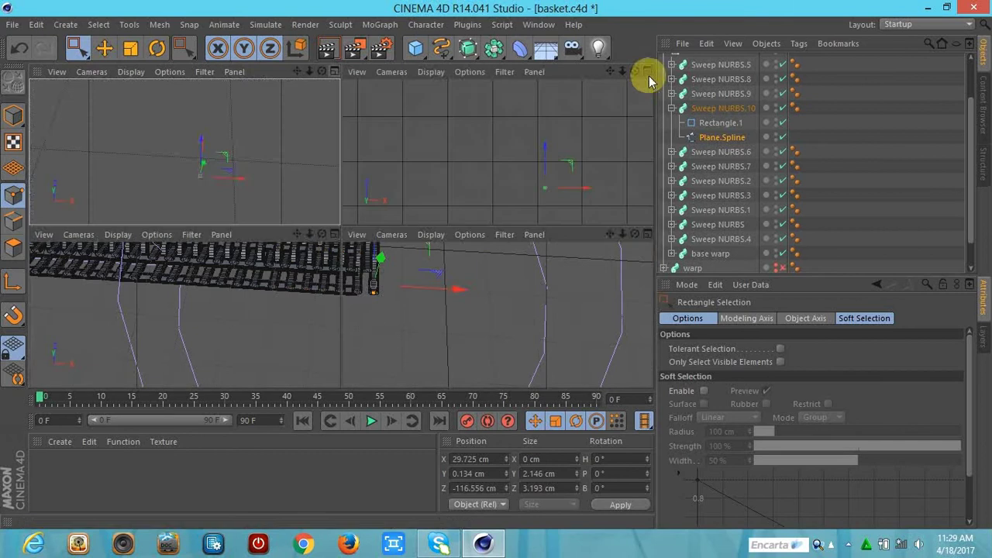
middle_click(644, 74)
key("F4")
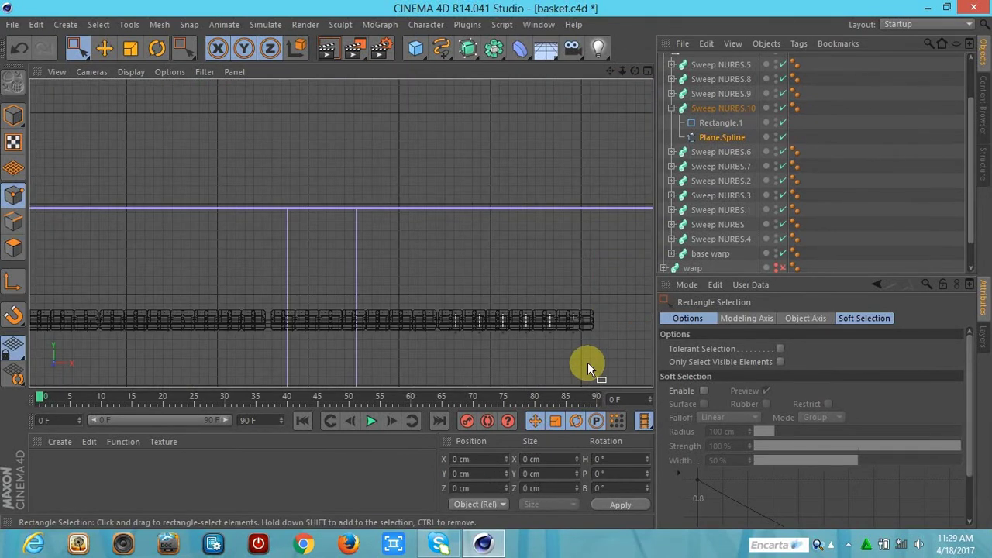
left_click(648, 71)
left_click(333, 72)
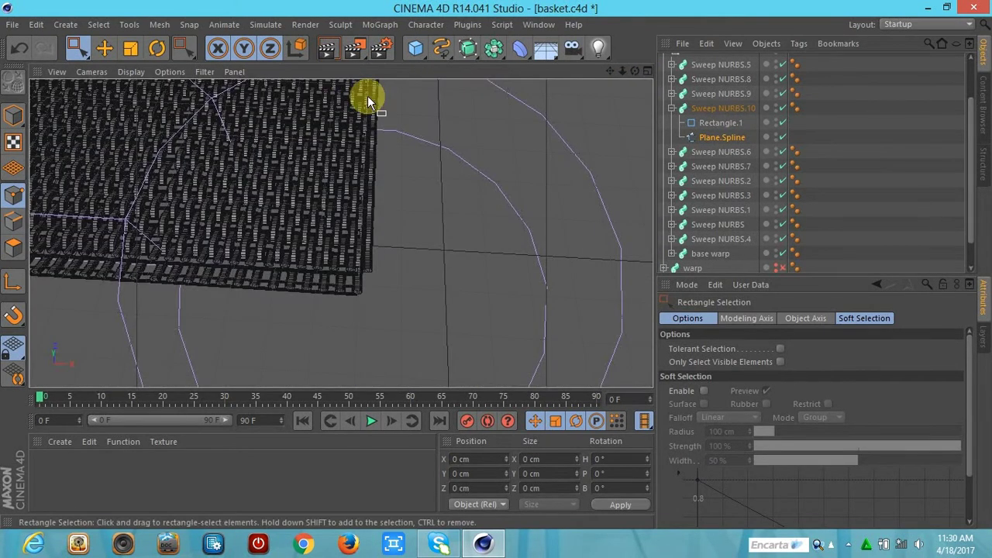
Step: Shift the base warp's Plane.Spline along X to about 62.5 cm
left_click(672, 108)
left_click(684, 225)
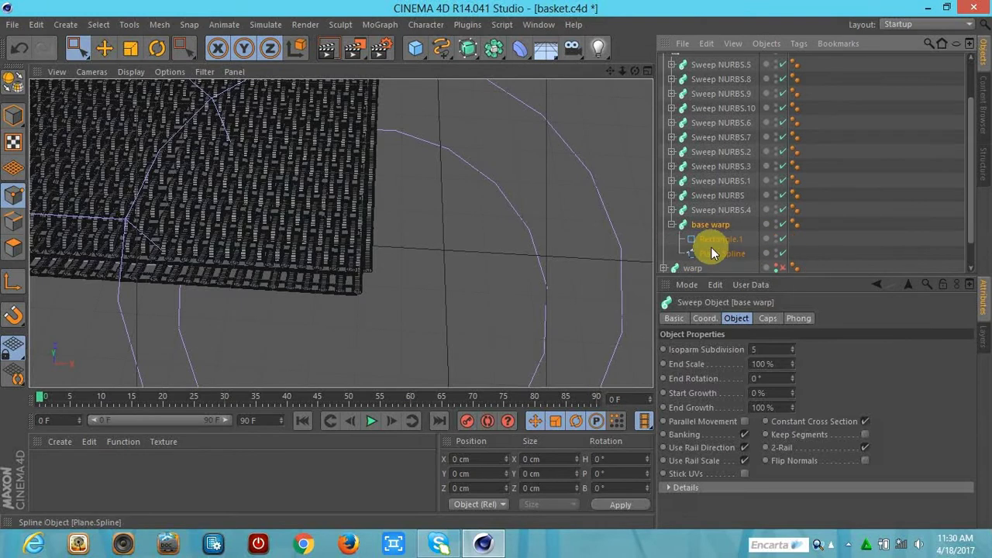
left_click(672, 224)
left_click(722, 254)
middle_click(603, 259)
middle_click(602, 259)
key("F4")
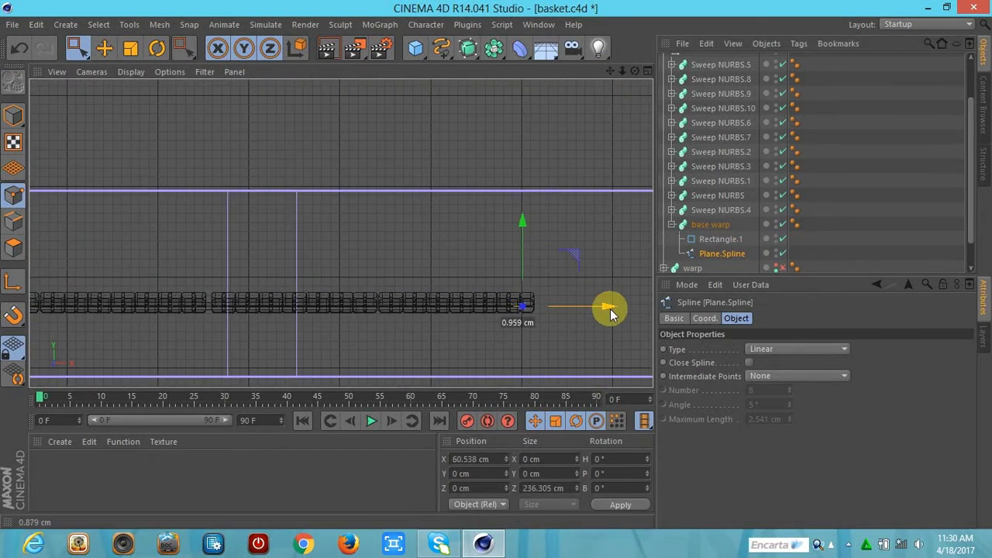
left_click(648, 71)
left_click(648, 72)
key("e")
left_click(12, 24)
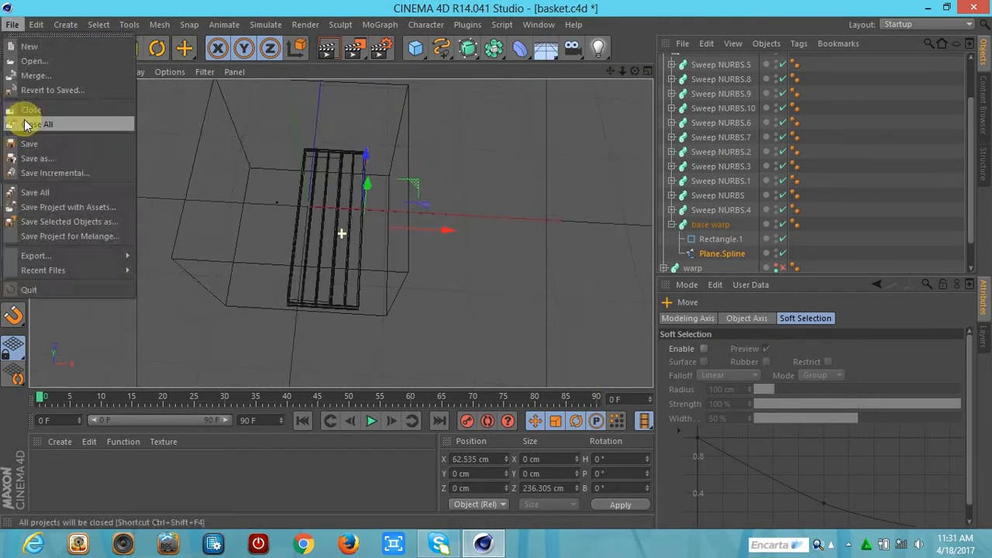
Step: Save basket.c4d, select the base's Bend deformer at 370° strength, and render the basket
left_click(24, 118)
scroll(965, 264, "up", 5)
left_click(695, 103)
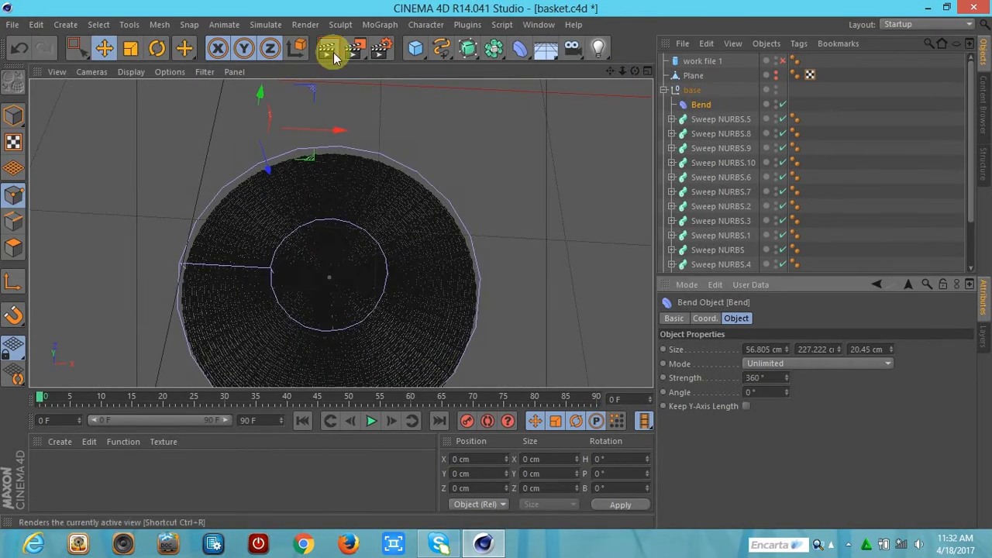
left_click(355, 52)
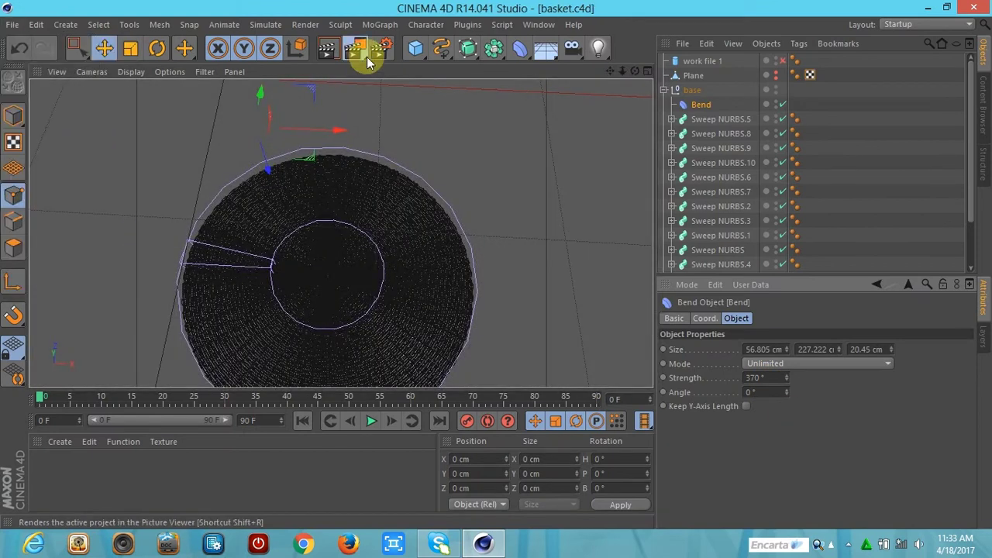
left_click(354, 52)
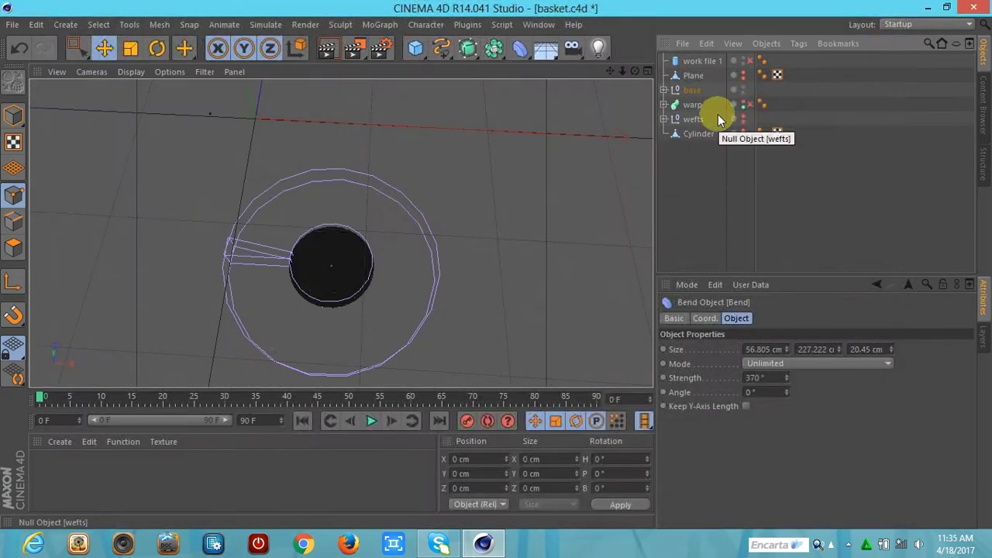
Step: Orbit and zoom onto the basket, then shift the base disc in the top view
left_click_drag(635, 71, 207, 287)
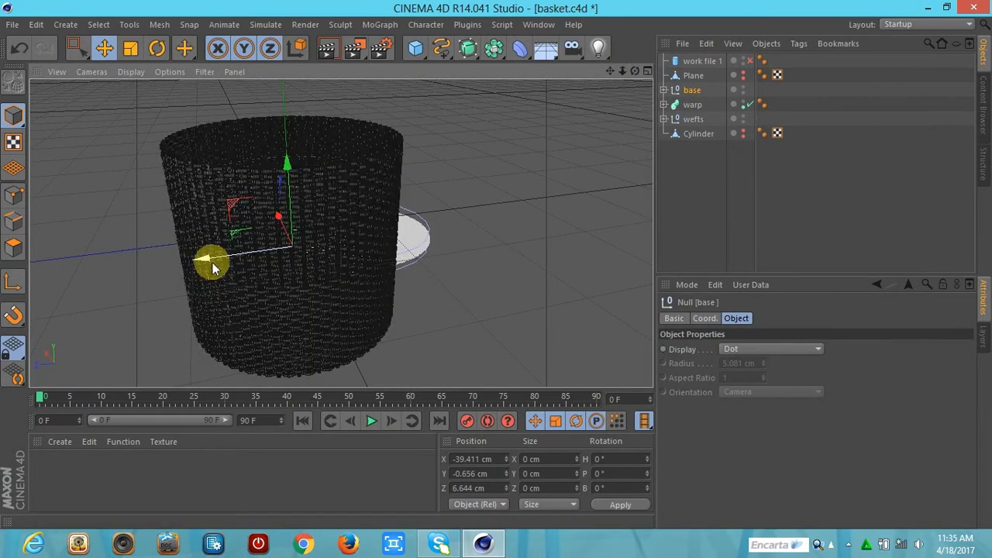
left_click_drag(649, 73, 255, 98)
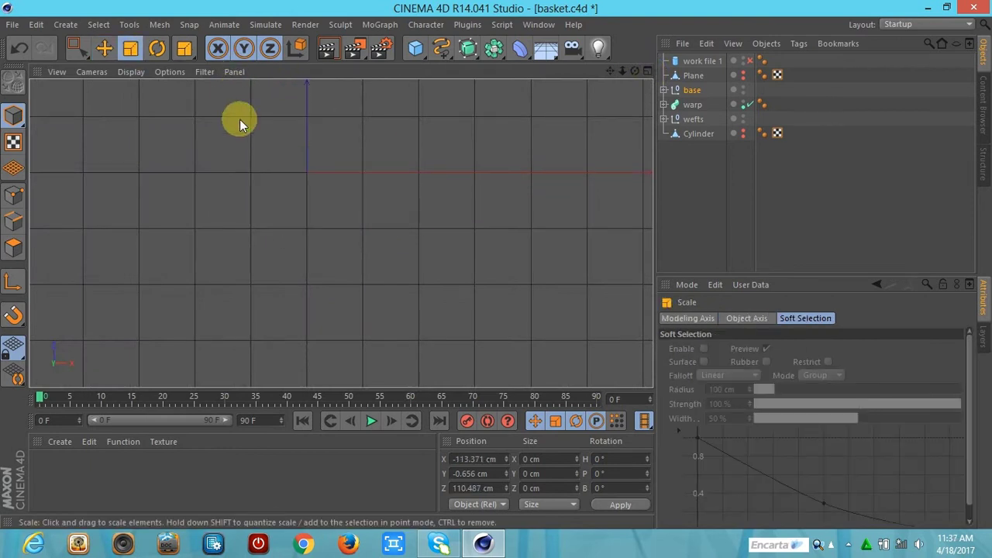
key("e")
left_click_drag(277, 98, 238, 96)
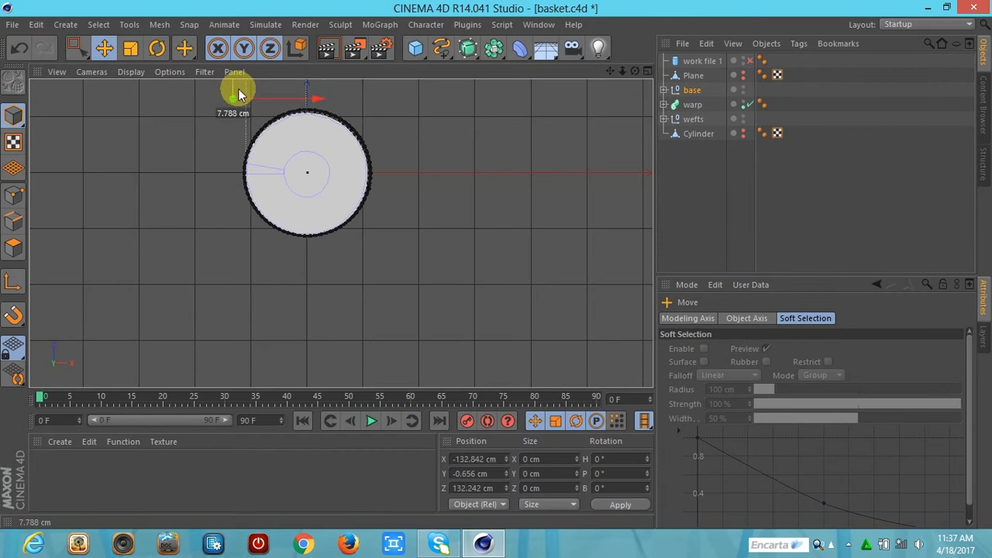
key("t")
left_click(214, 102)
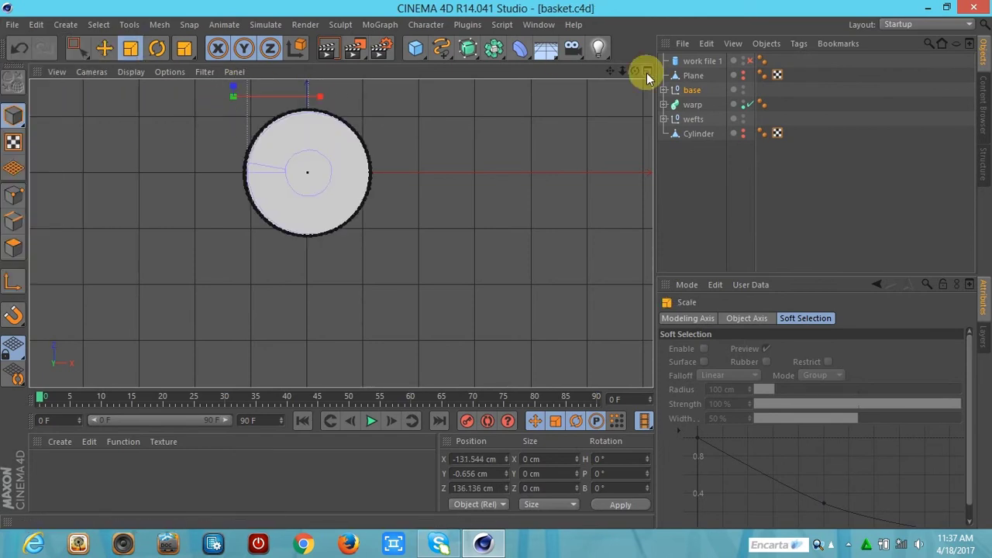
Step: Lower the woven base to about Y −41.3 cm and move the Cylinder to the top of the list
middle_click(481, 288)
key("e")
left_click_drag(369, 273, 361, 284)
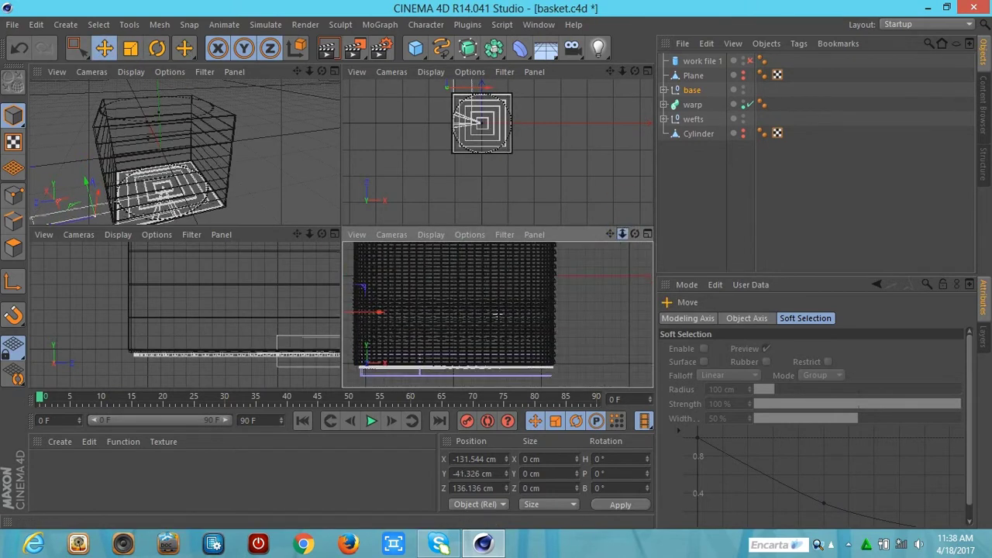
scroll(392, 291, "up", 2)
left_click(128, 47)
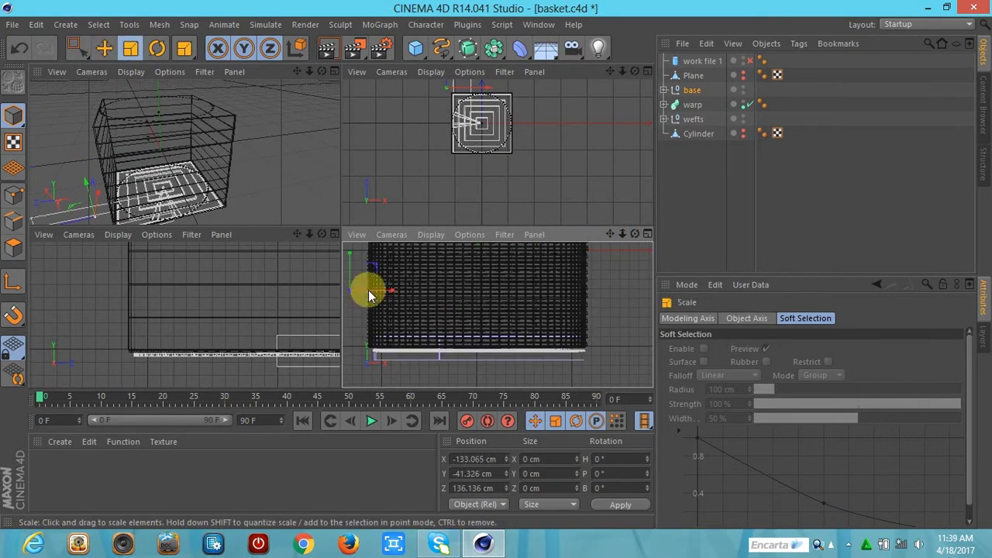
key("e")
left_click_drag(399, 276, 392, 293)
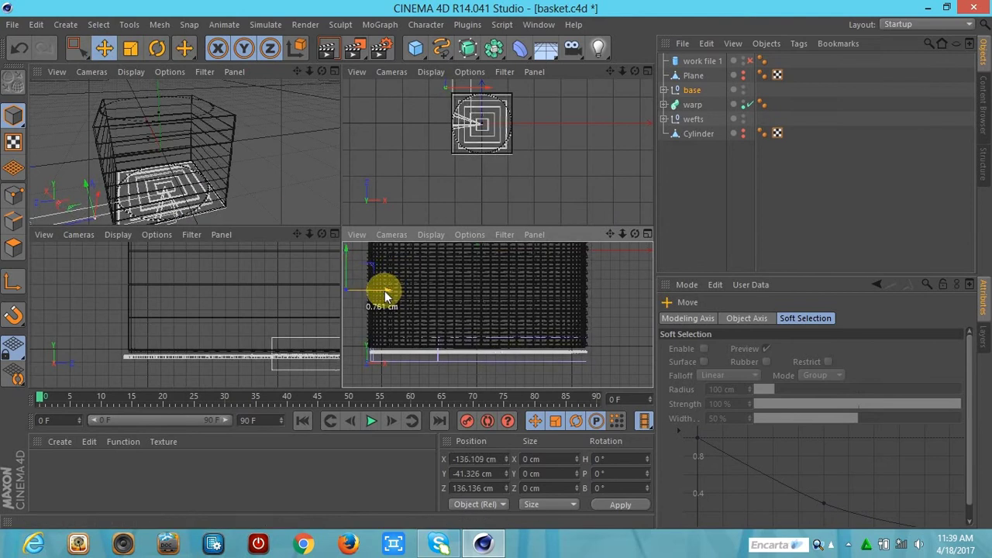
left_click_drag(691, 133, 680, 65)
double_click(698, 60)
Step: Rename the Cylinder 'work file 2' and group warp, wefts and base into a null named 'basket'
type("work file 2")
key("Return")
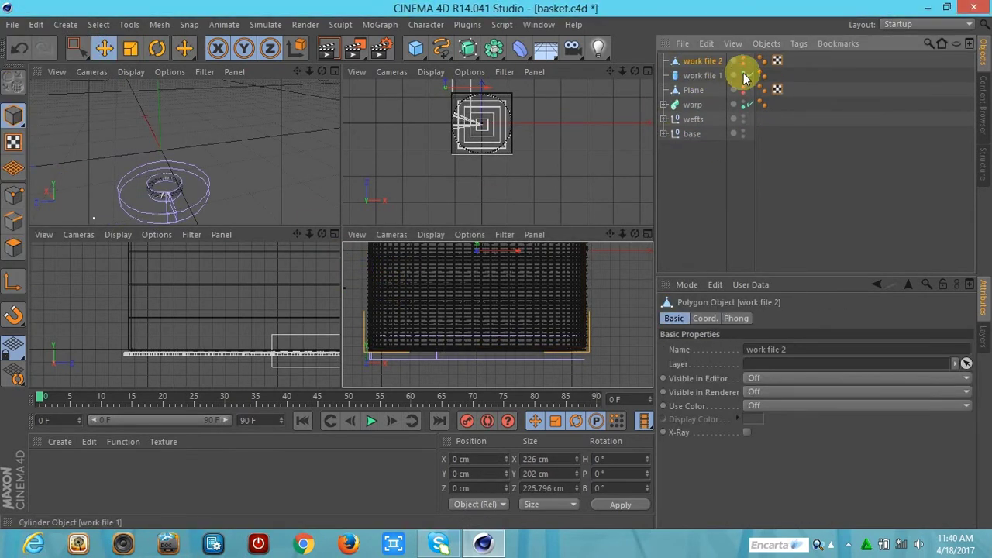
right_click(689, 135)
left_click(721, 385)
double_click(693, 104)
type("basket")
key("Return")
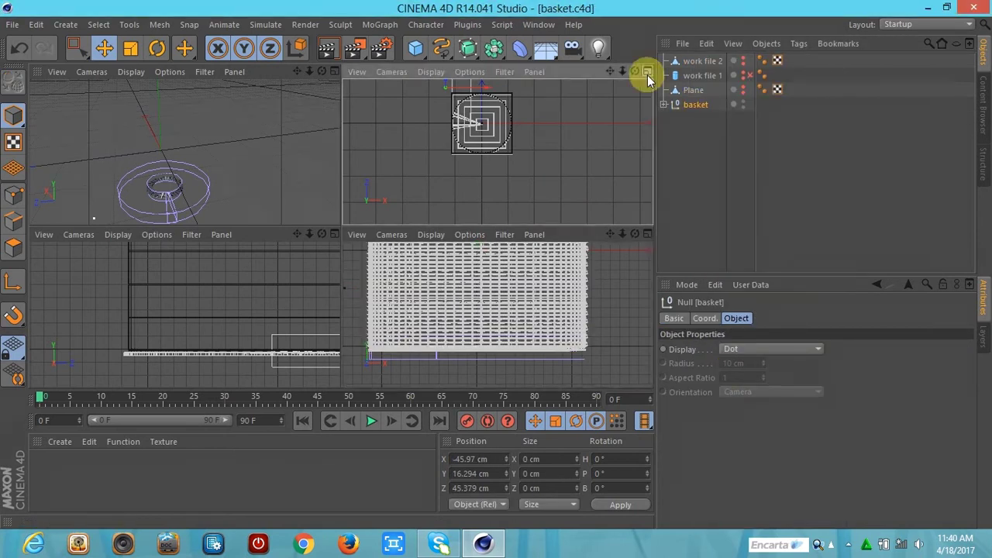
Step: Save the scene and expand the basket group in the perspective view
middle_click(626, 75)
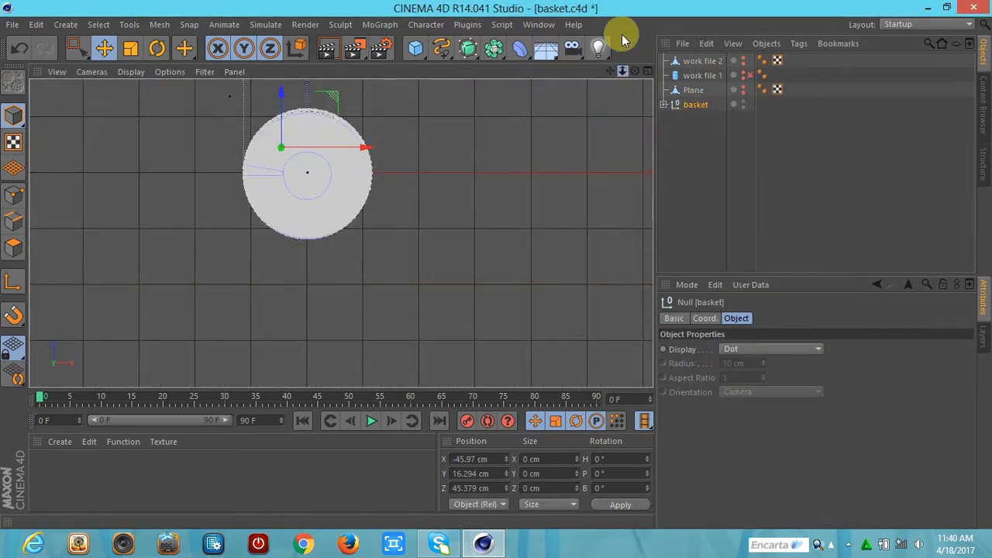
left_click(13, 25)
left_click(31, 138)
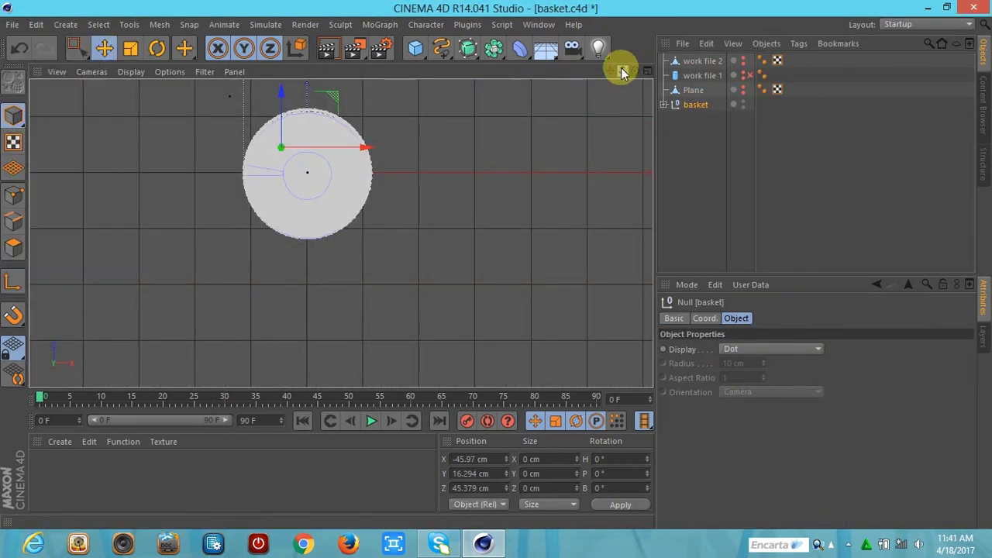
key("F1")
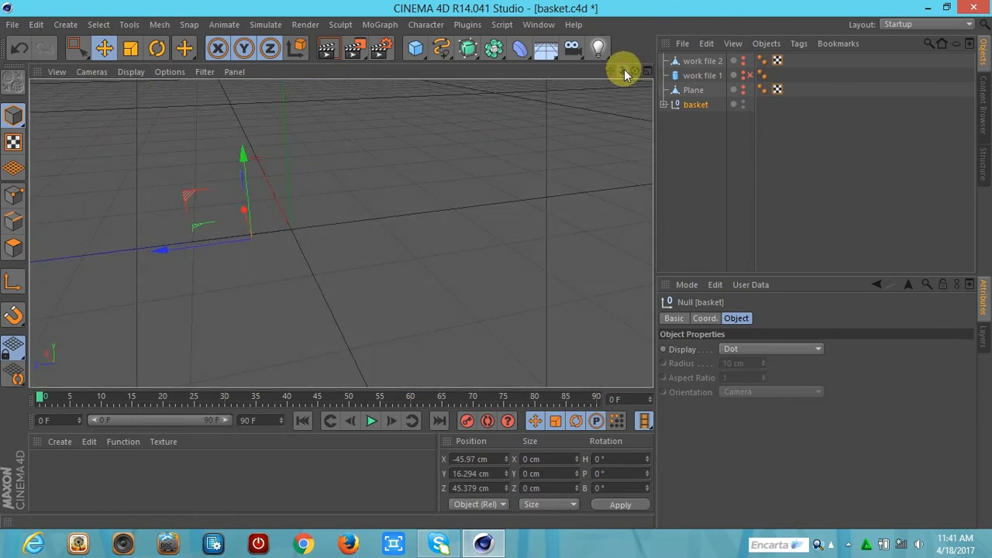
left_click_drag(637, 73, 622, 80)
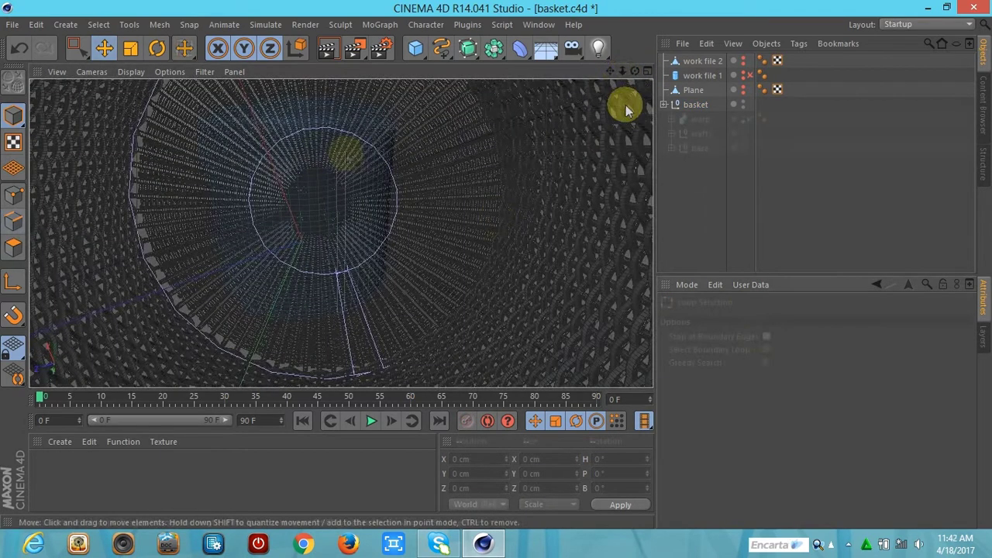
left_click(664, 104)
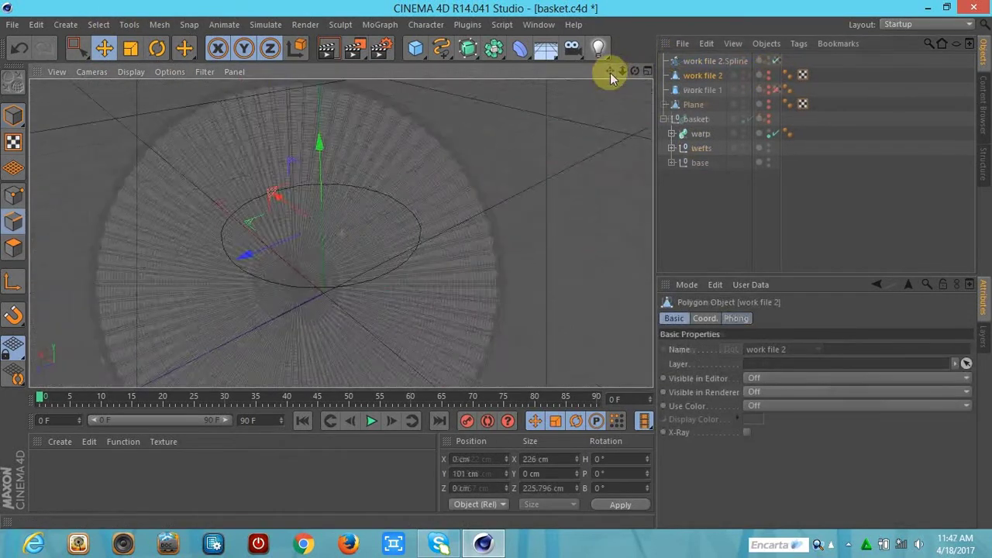
Step: Add a Rectangle spline inside a MoGraph Cloner and reduce the cloner radius to 3 cm
left_click(598, 49)
left_click(581, 171)
mouse_move(702, 60)
left_mouse_down()
mouse_move(701, 163)
mouse_move(667, 56)
mouse_move(687, 62)
left_mouse_up()
left_click(380, 24)
left_click(377, 132)
left_click_drag(610, 70, 620, 77)
left_click_drag(756, 429, 752, 436)
left_click_drag(620, 76, 740, 91)
left_click_drag(744, 429, 742, 436)
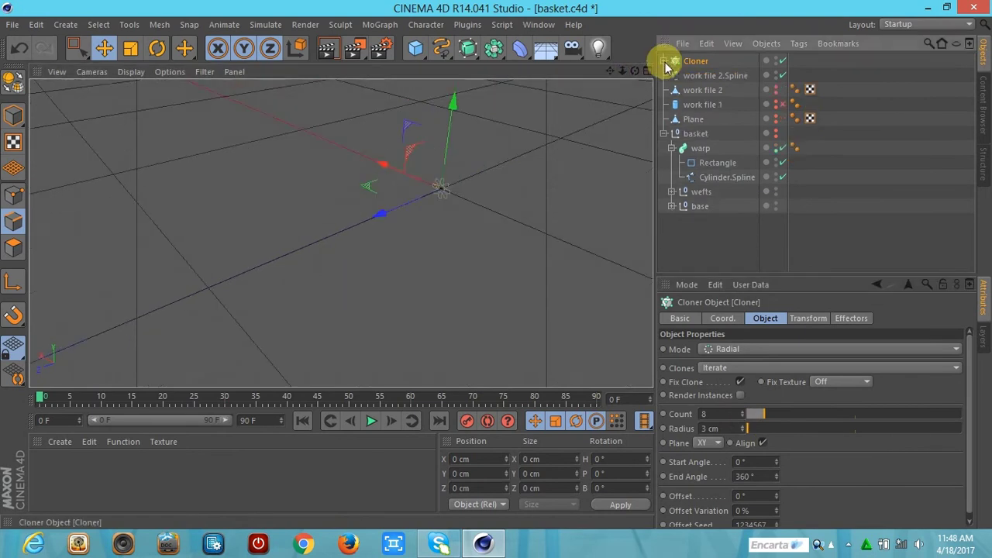
Step: Sweep the cloned rectangles along the work file 2 spline to form a ring
left_click(708, 76)
left_click(716, 90, "ctrl")
left_click(467, 48)
left_click(687, 60)
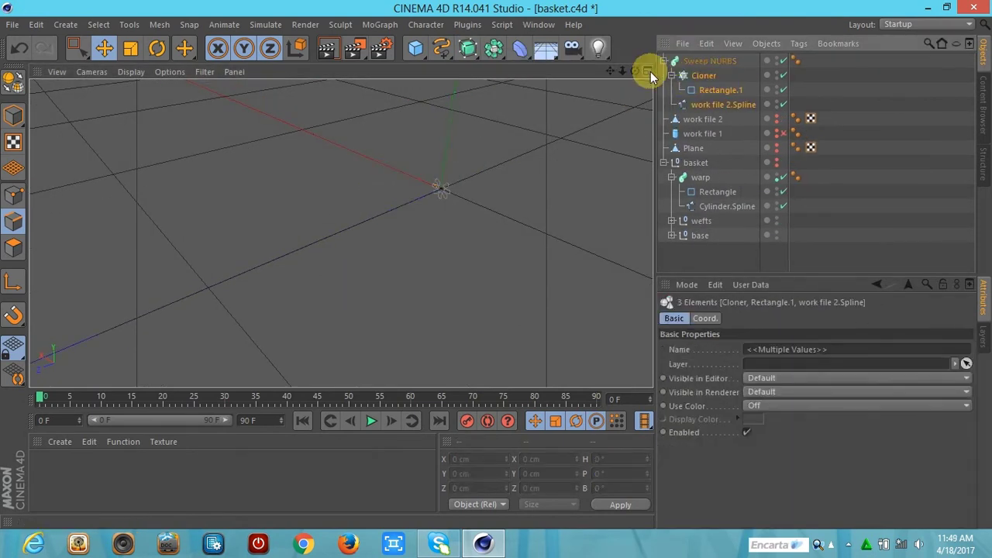
left_click_drag(610, 71, 611, 71)
Step: Add a Connect object and nest the cloner inside it under the sweep
left_click(698, 75)
left_click_drag(494, 48, 677, 95)
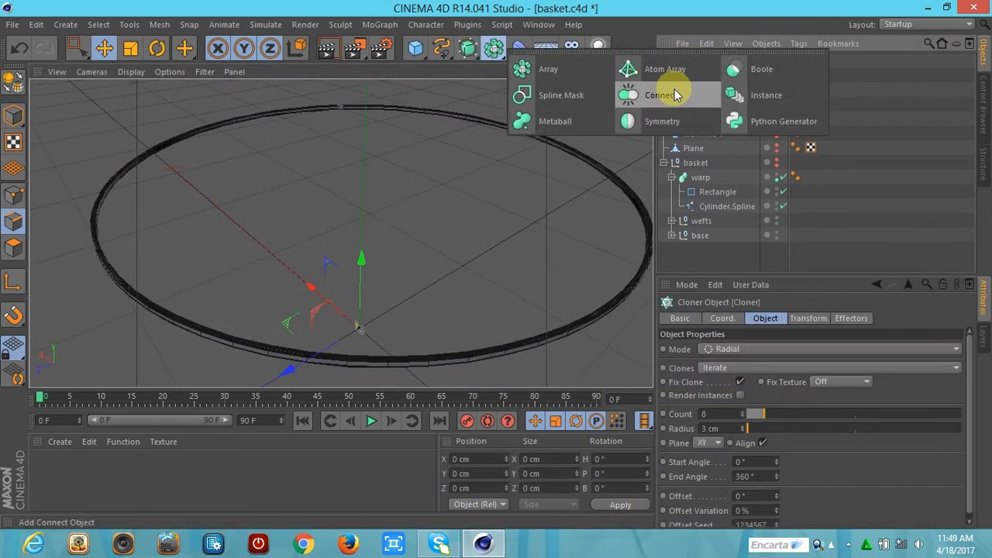
left_click(661, 97)
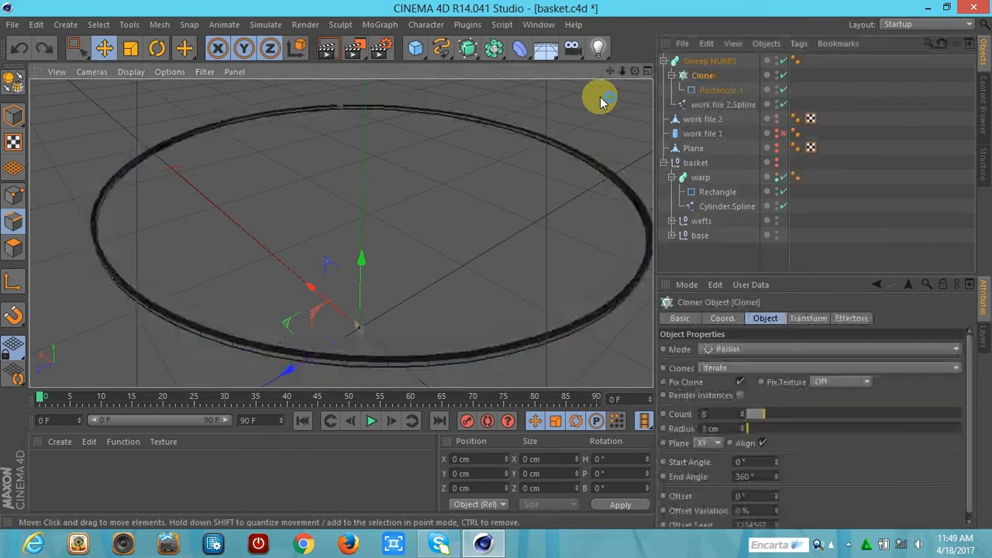
left_click_drag(687, 94, 701, 62)
left_click(723, 119)
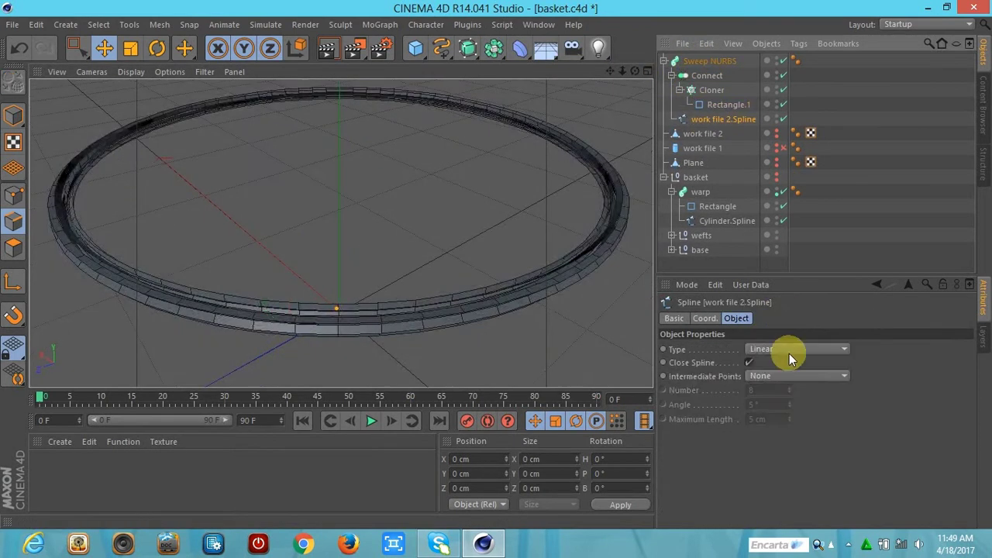
left_click(715, 104)
left_click(709, 62)
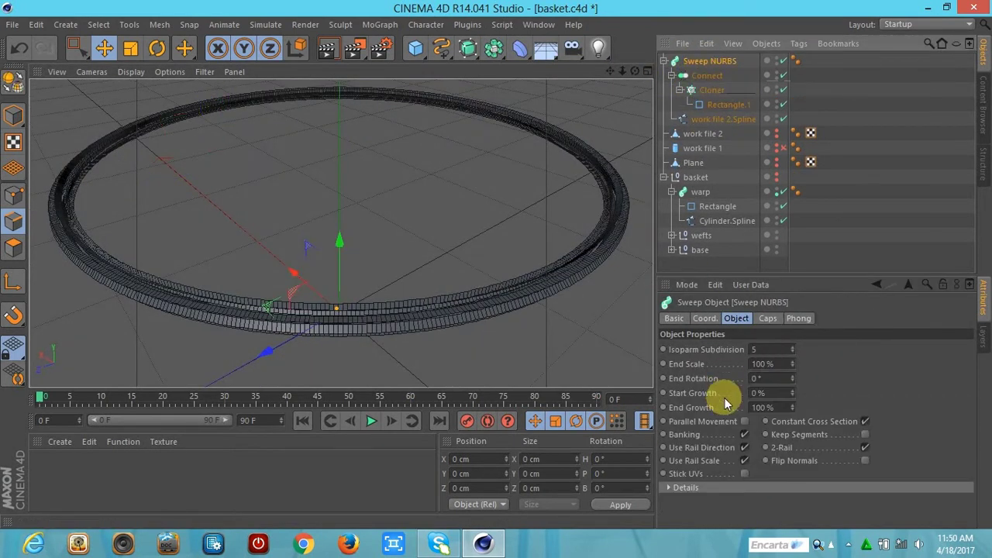
Step: Raise the sweep's end rotation to 500° and restore the Connect object after deleting it
left_click_drag(793, 381, 732, 388)
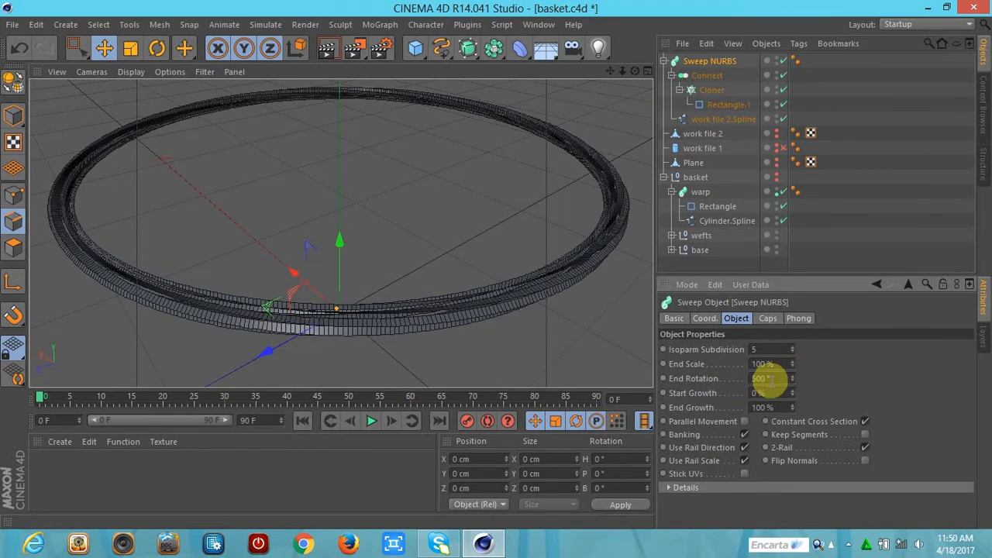
left_click(700, 102)
left_click(684, 75)
left_click(695, 87, "shift")
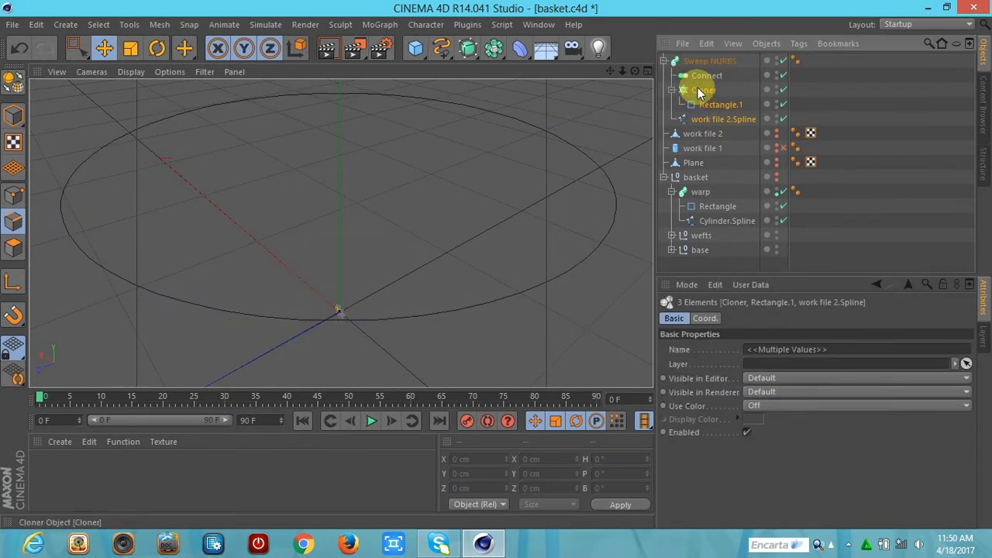
left_click(704, 75)
key("Delete")
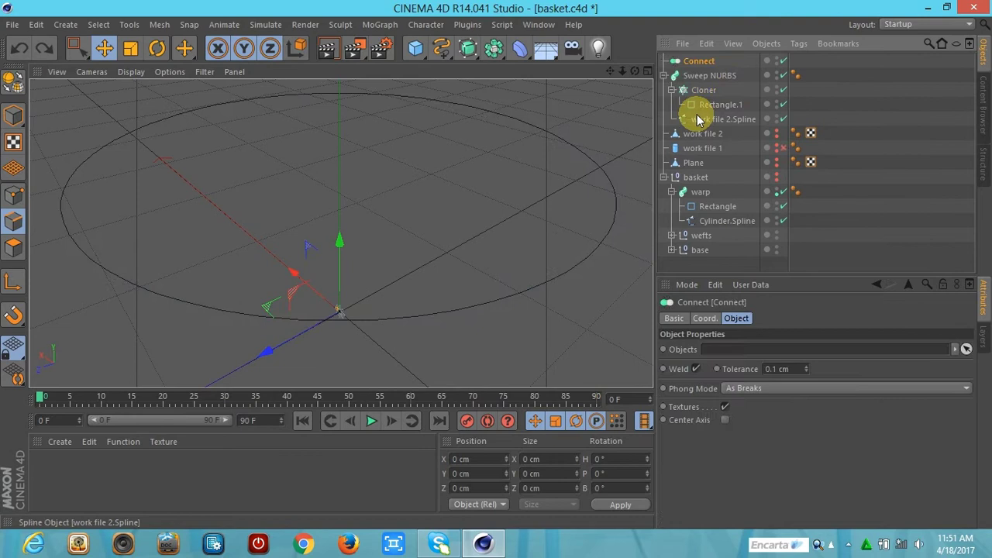
key("ctrl+z")
Step: Make the work file 2 spline a B-Spline and twist the sweep with 4000° end rotation
left_click(723, 119)
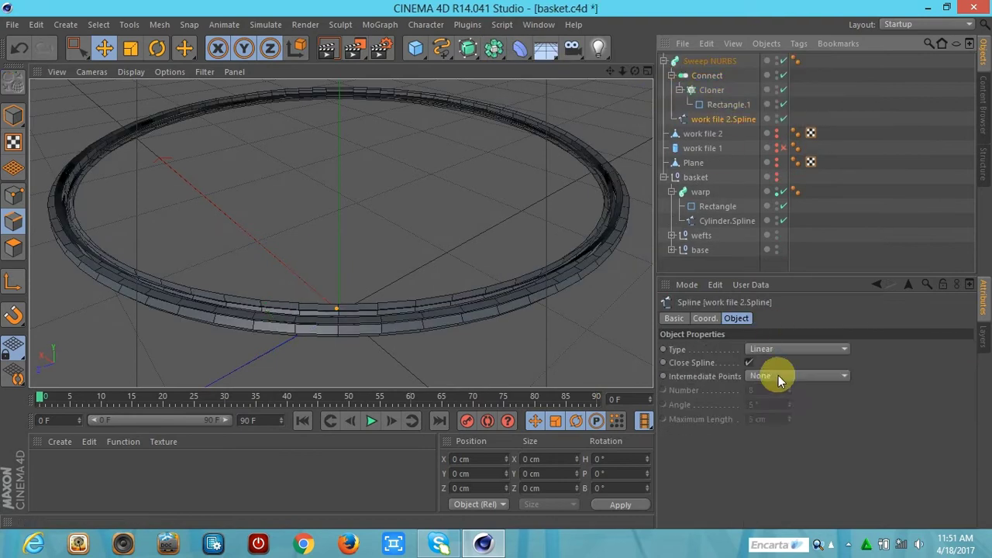
left_click(783, 349)
left_click(774, 406)
left_click(704, 61)
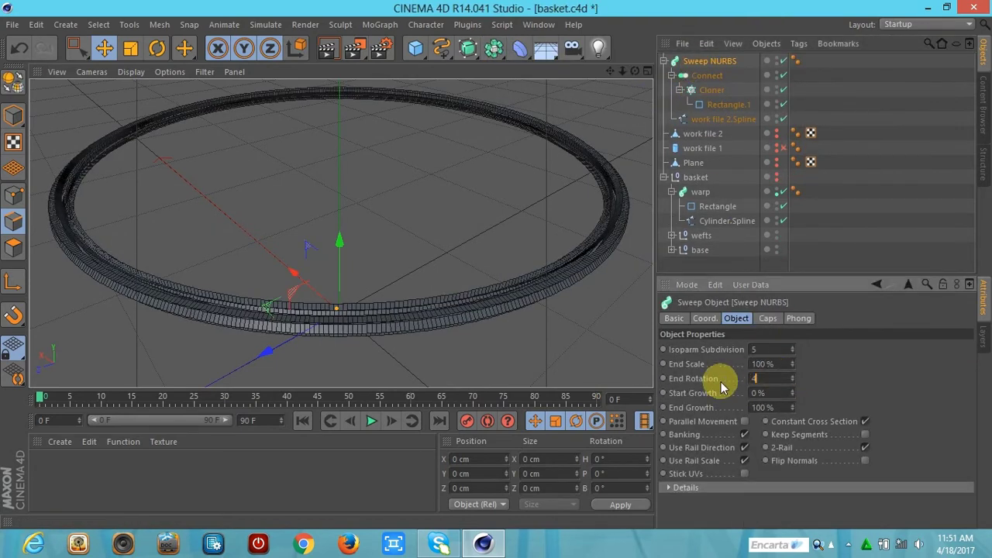
mouse_move(635, 71)
left_mouse_down()
mouse_move(635, 54)
mouse_move(635, 124)
left_mouse_up()
scroll(341, 234, "up", 5)
scroll(344, 233, "up", 4)
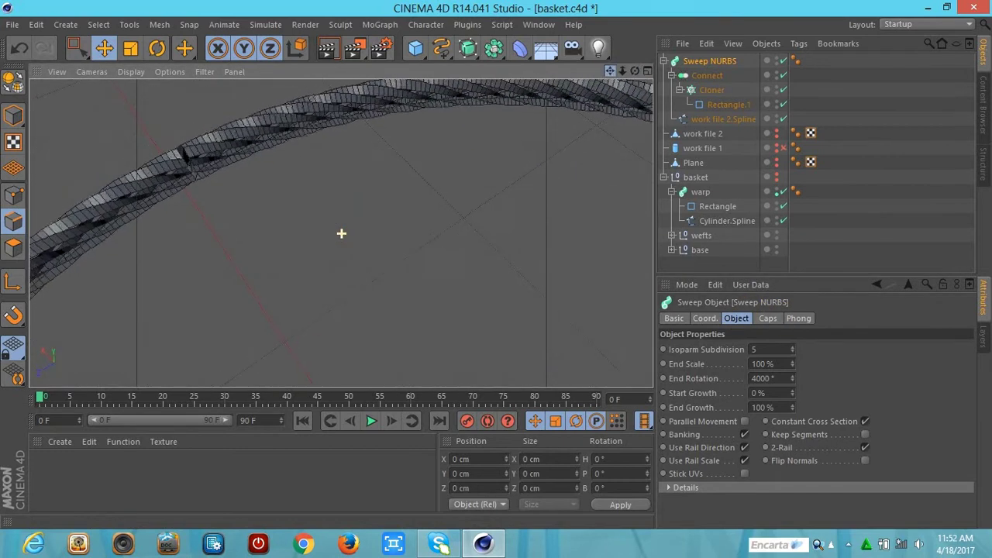
left_click(686, 488)
left_click_drag(968, 465, 968, 504)
left_click_drag(731, 483, 736, 485)
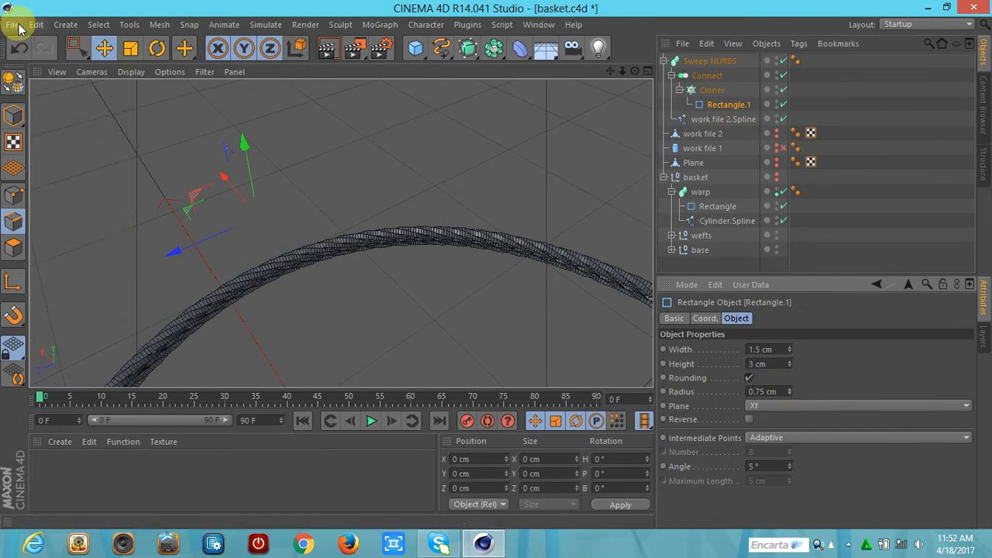
left_click_drag(635, 71, 630, 77)
Step: Rename the rim sweep 'basket top tapes' and group the work objects under 'work files'
left_click(694, 68)
double_click(694, 68)
type("basket")
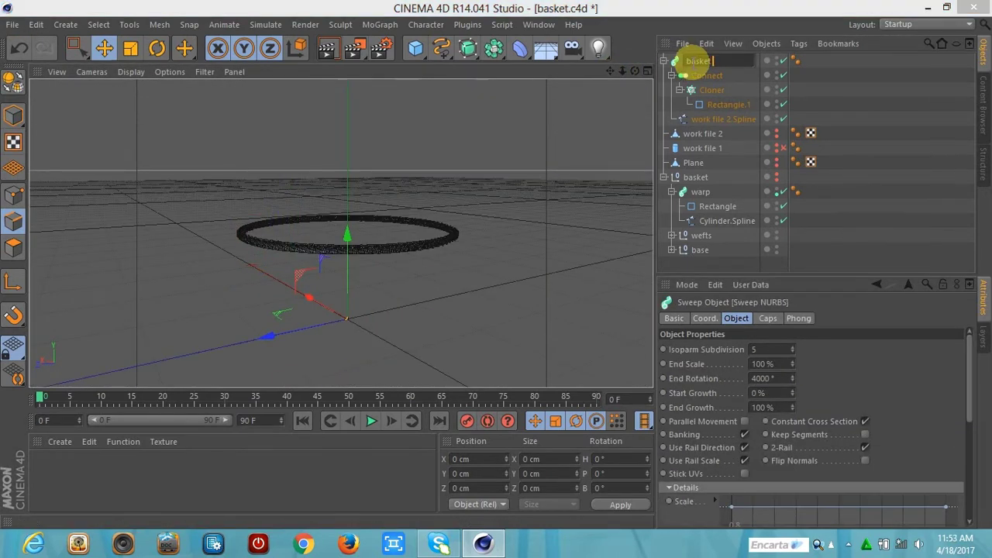
key("Return")
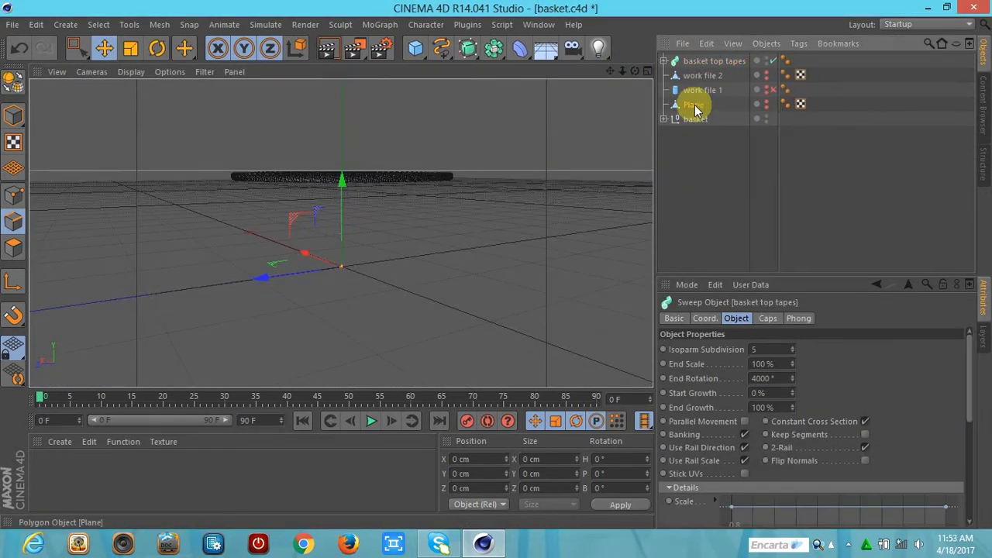
right_click(694, 104)
left_click(737, 374)
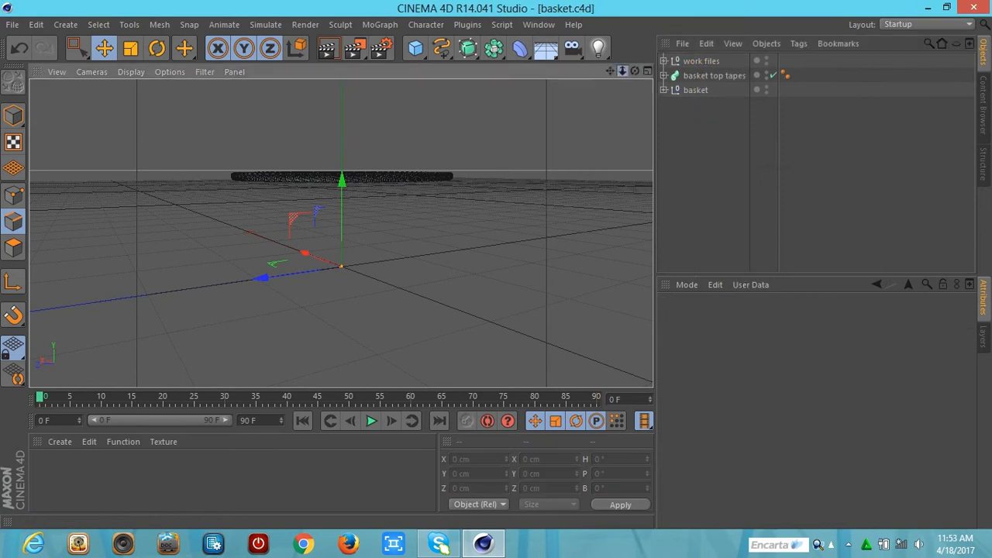
left_click_drag(612, 71, 609, 142)
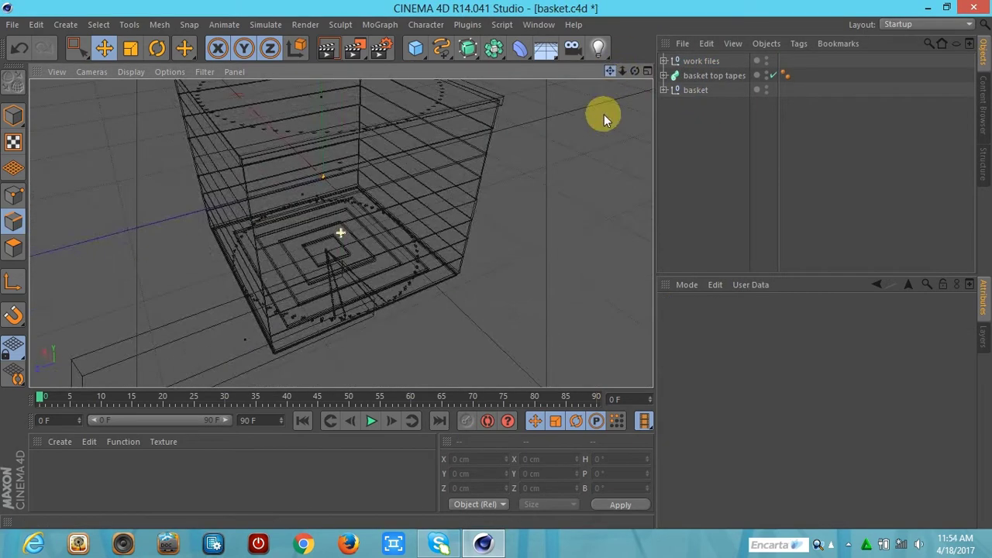
Step: Add a Bulge deformer to the scene and save it
left_click(12, 24)
left_click(17, 140)
left_click(520, 48)
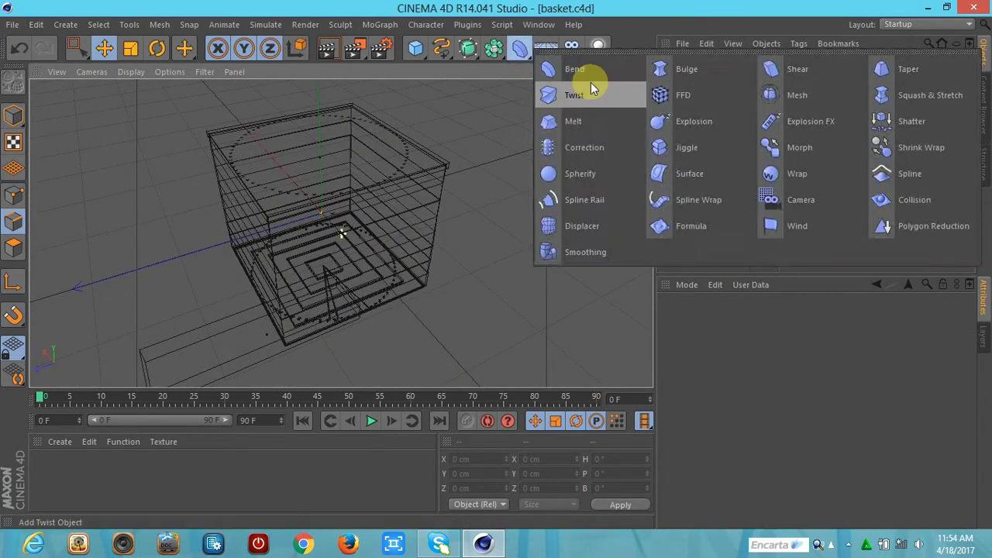
left_click(561, 74)
left_click(685, 135)
mouse_move(666, 60)
left_mouse_down()
mouse_move(695, 105)
mouse_move(684, 91)
left_mouse_up()
key("ctrl+s")
Step: Place the rope rim and Bulge inside the basket group and render to the Picture Viewer
left_click(695, 90)
left_click_drag(753, 377, 669, 378)
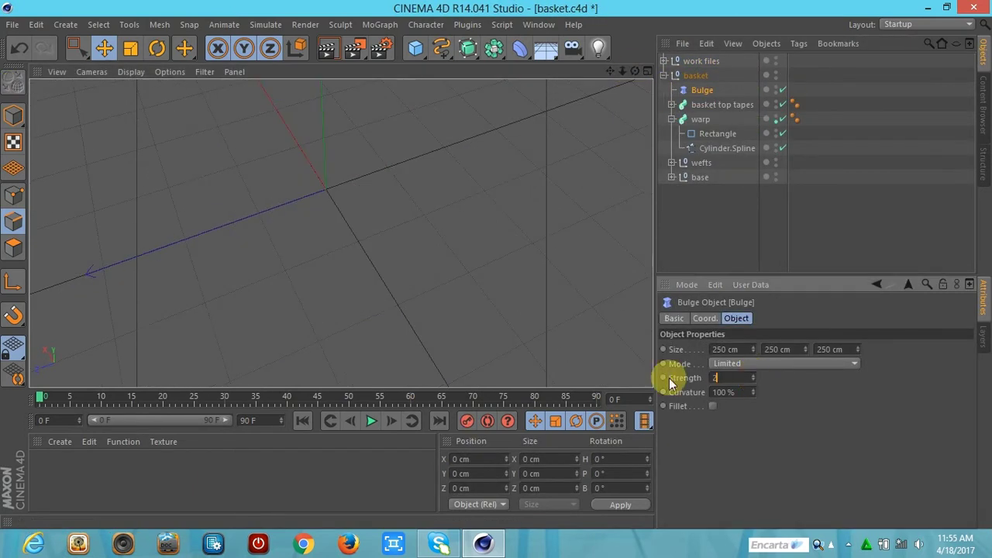
mouse_move(623, 71)
left_mouse_down()
mouse_move(629, 95)
mouse_move(416, 99)
left_mouse_up()
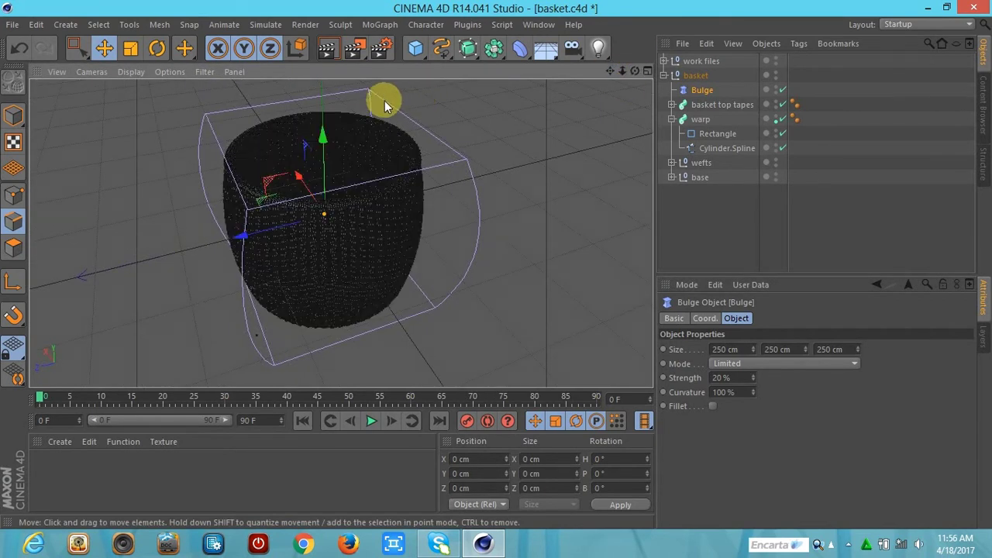
left_click(357, 52)
left_click(421, 124)
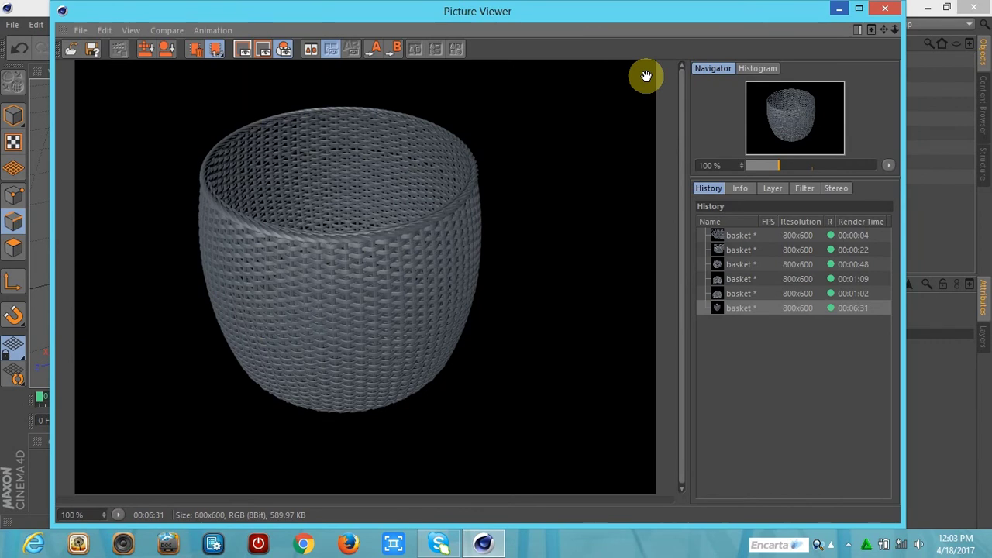
Step: Close the Picture Viewer and render a close-up looking down into the basket
left_click(885, 8)
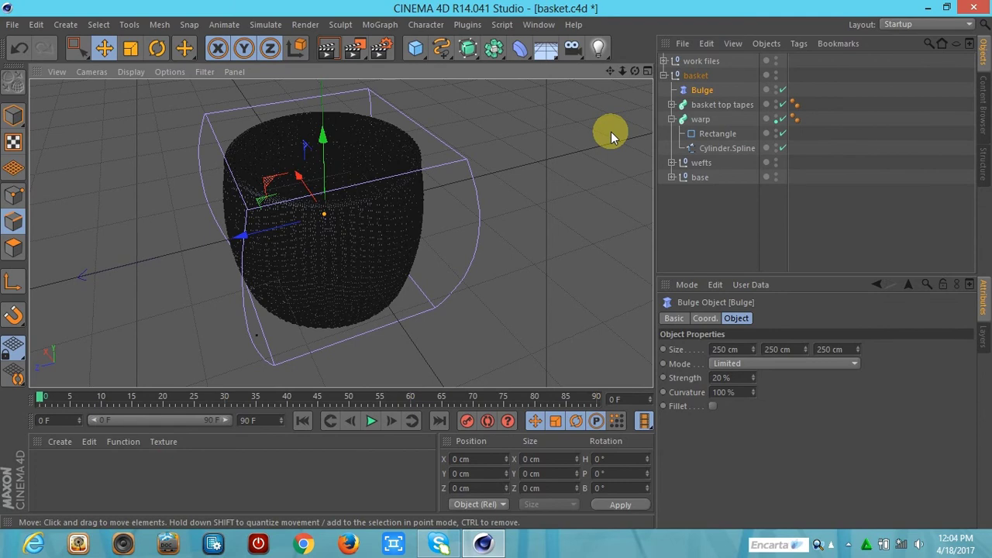
left_click_drag(622, 71, 622, 71)
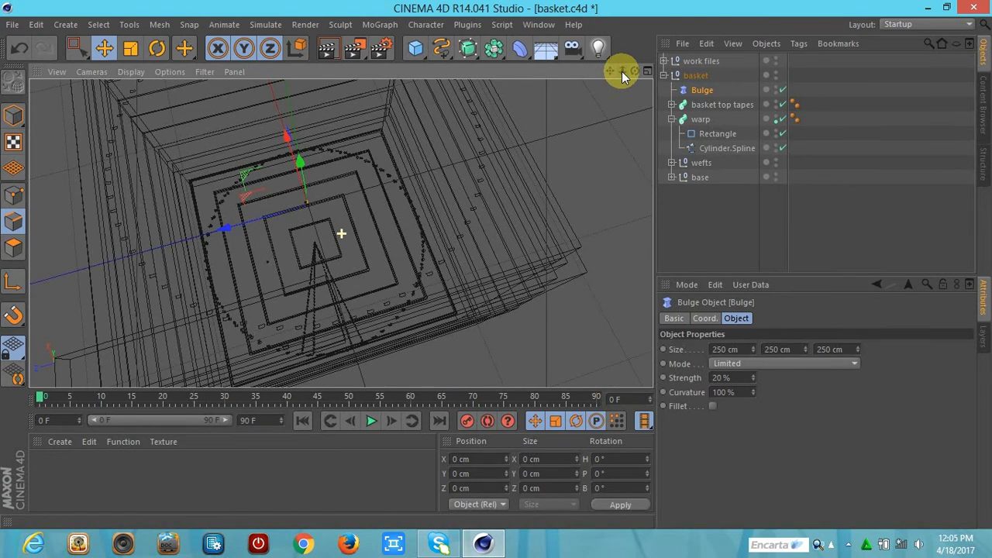
left_click_drag(622, 72, 625, 72)
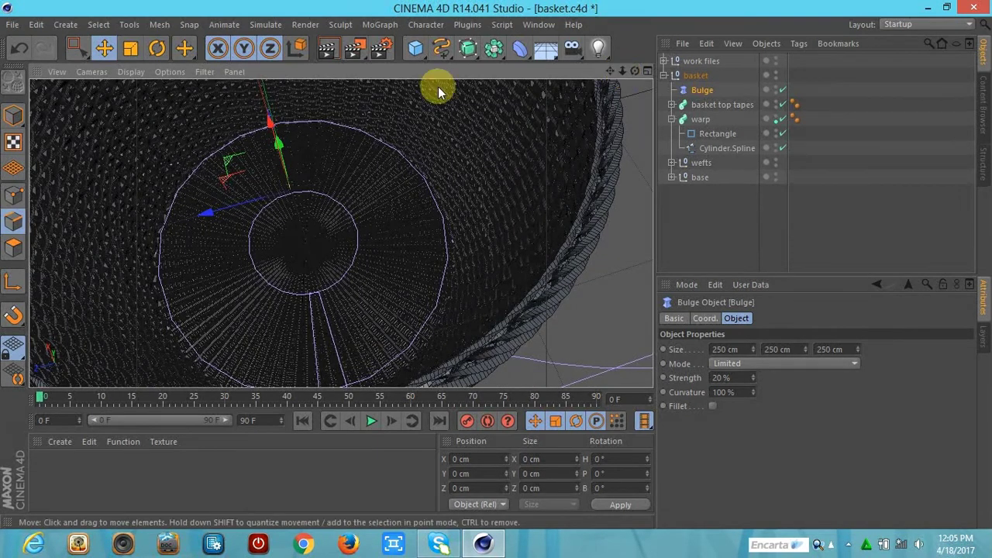
left_click(328, 47)
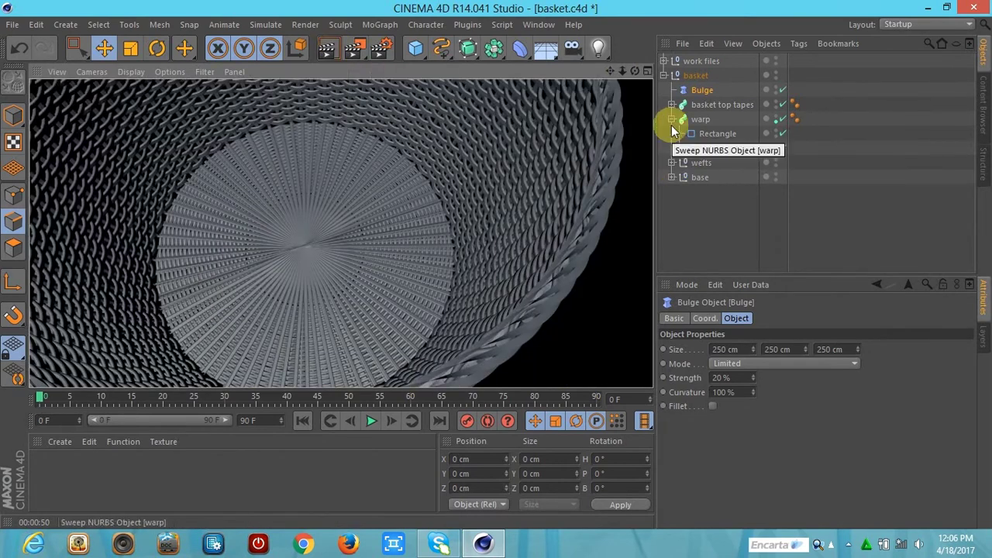
Step: Expand the warp group, re-enable the bulge and rope rim, and select the base group
left_click(672, 118)
left_click(671, 119)
left_click(726, 148)
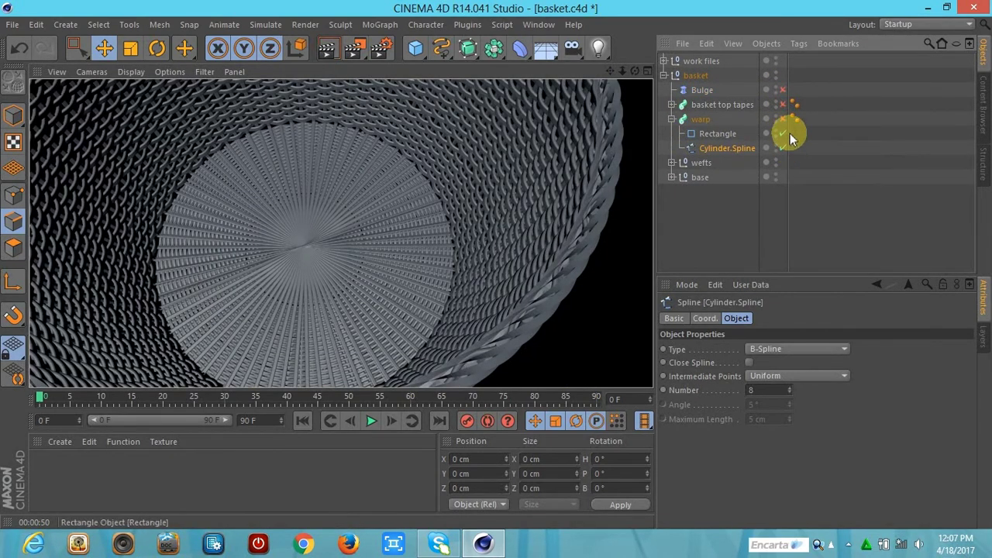
left_click(673, 119)
left_click(700, 148)
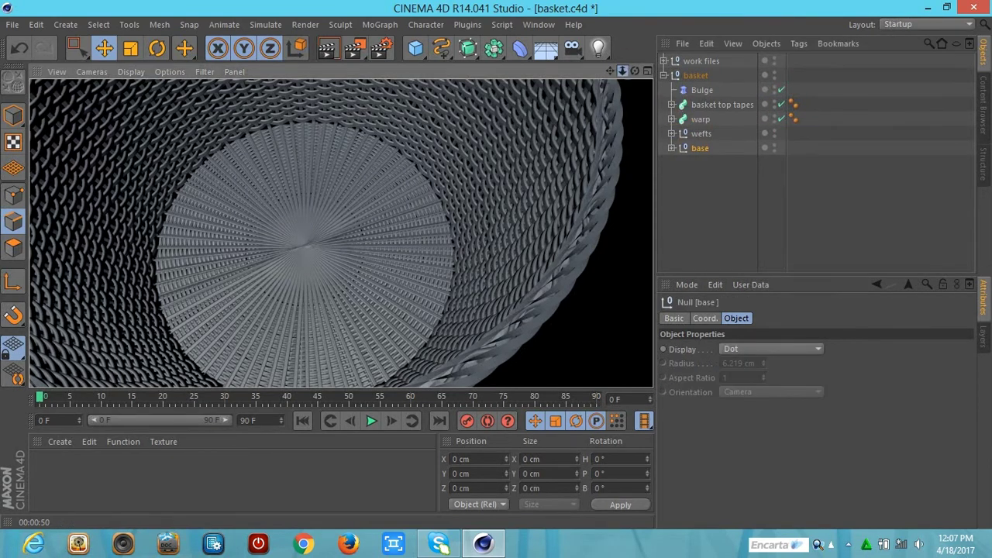
Step: Render a close-up perspective view looking down into the basket
left_click_drag(623, 71, 636, 187)
middle_click(637, 187)
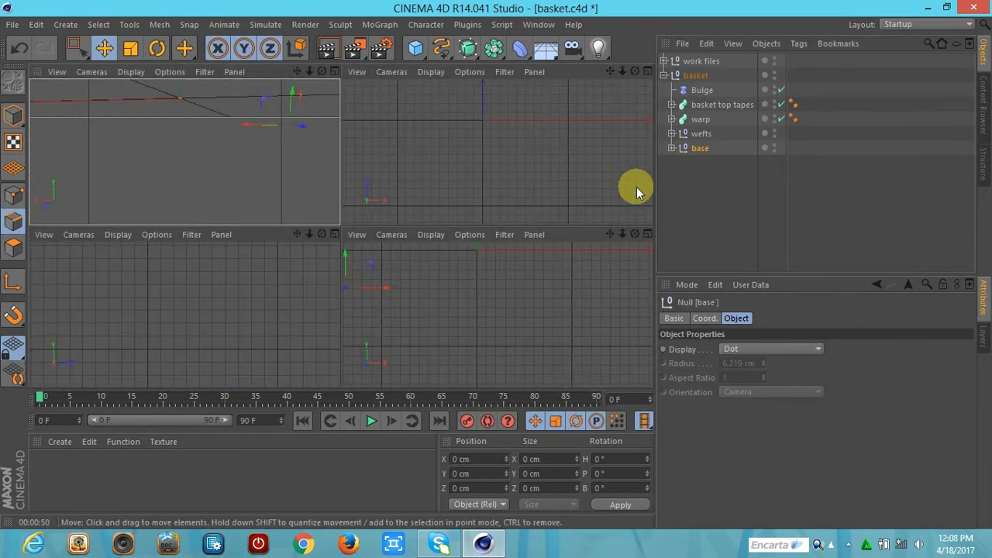
middle_click(347, 256)
mouse_move(635, 71)
left_mouse_down()
mouse_move(589, 155)
mouse_move(623, 73)
mouse_move(623, 93)
left_mouse_up()
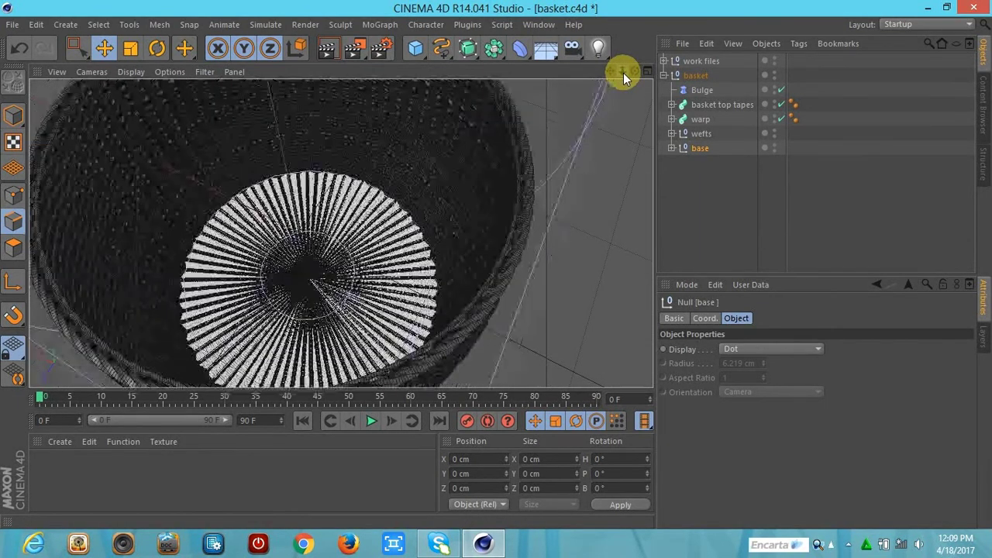
left_click(339, 49)
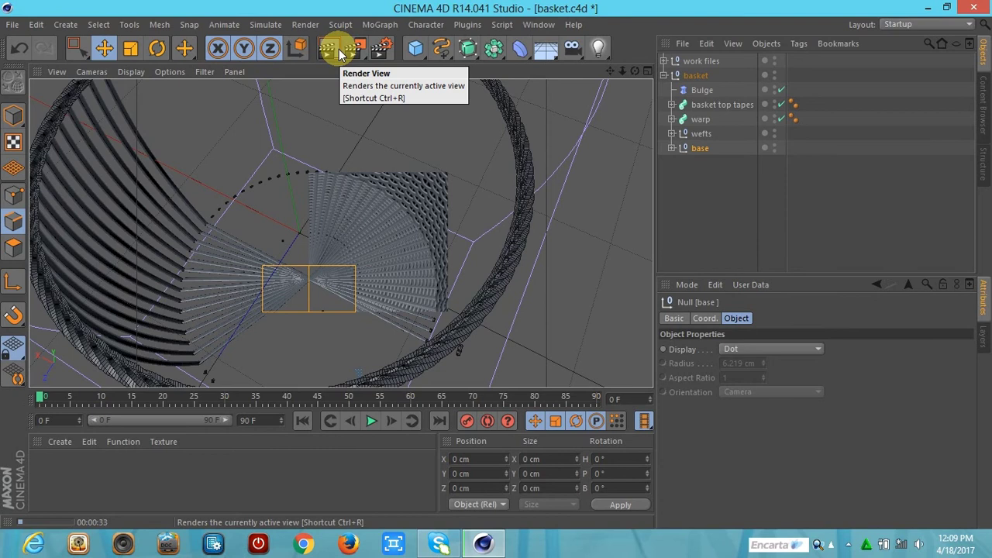
Step: Select the warp's path spline and hide the work files group from the views
left_click(672, 119)
left_click(707, 150)
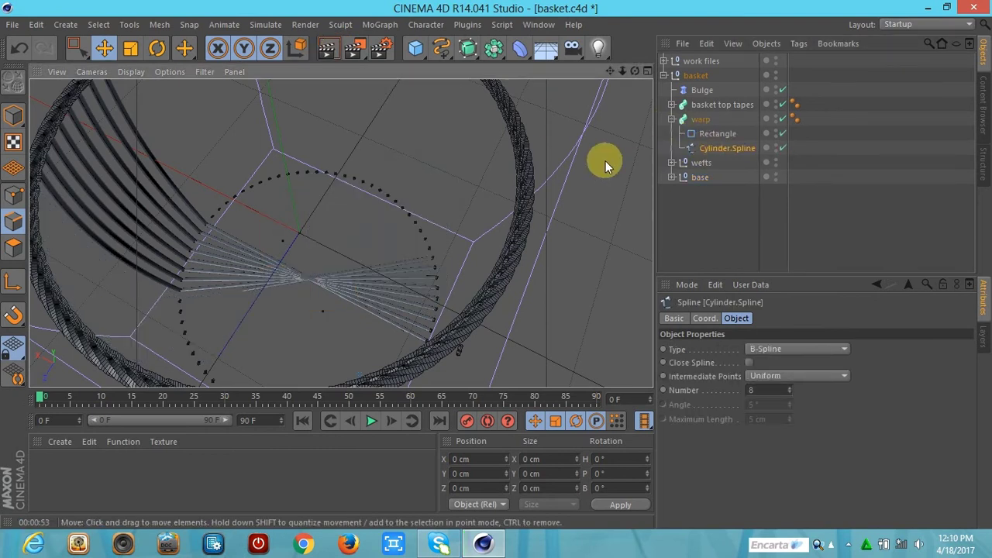
middle_click(605, 160)
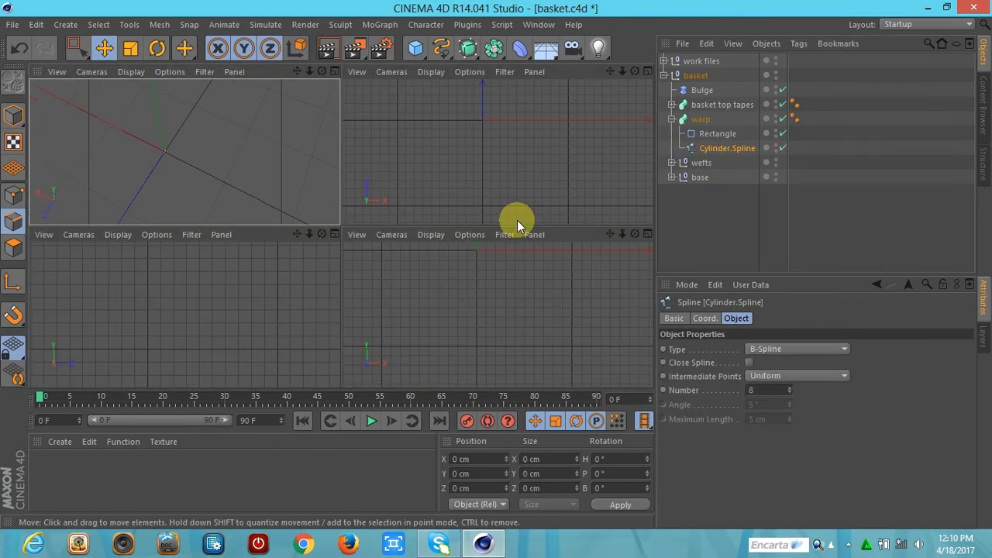
left_click(776, 61)
Step: Show the top view maximised on its own
middle_click(643, 73)
middle_click(607, 109)
key("F1")
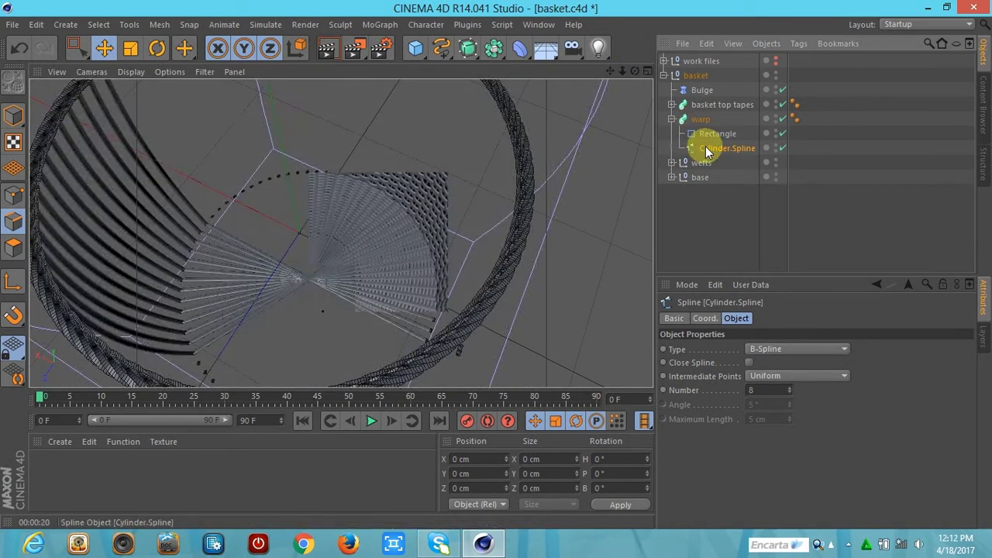
key("F5")
middle_click(643, 73)
Step: Switch to point editing and disable the Bulge deformer on the basket
left_click(16, 197)
scroll(344, 232, "down", 3)
left_click(784, 90)
scroll(573, 138, "down", 2)
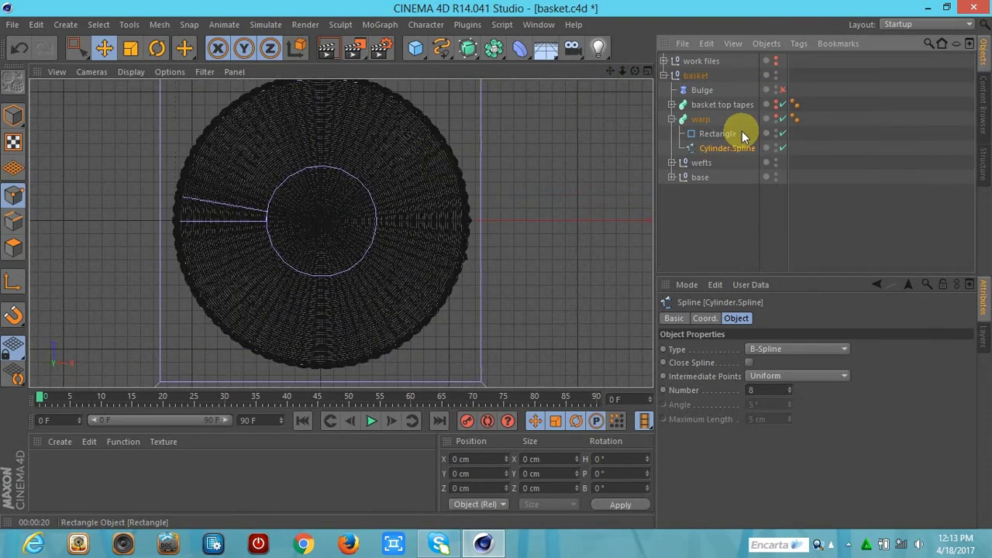
left_click(647, 72)
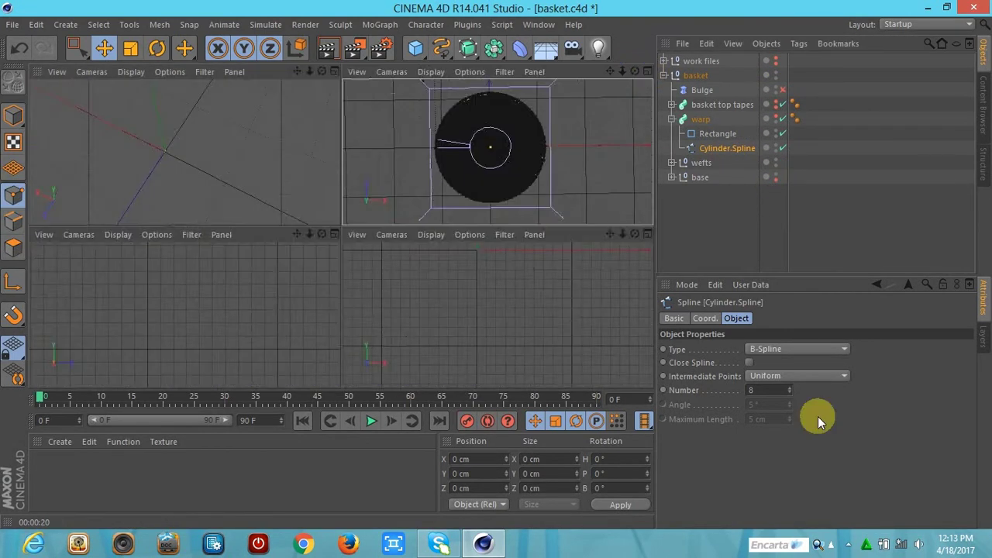